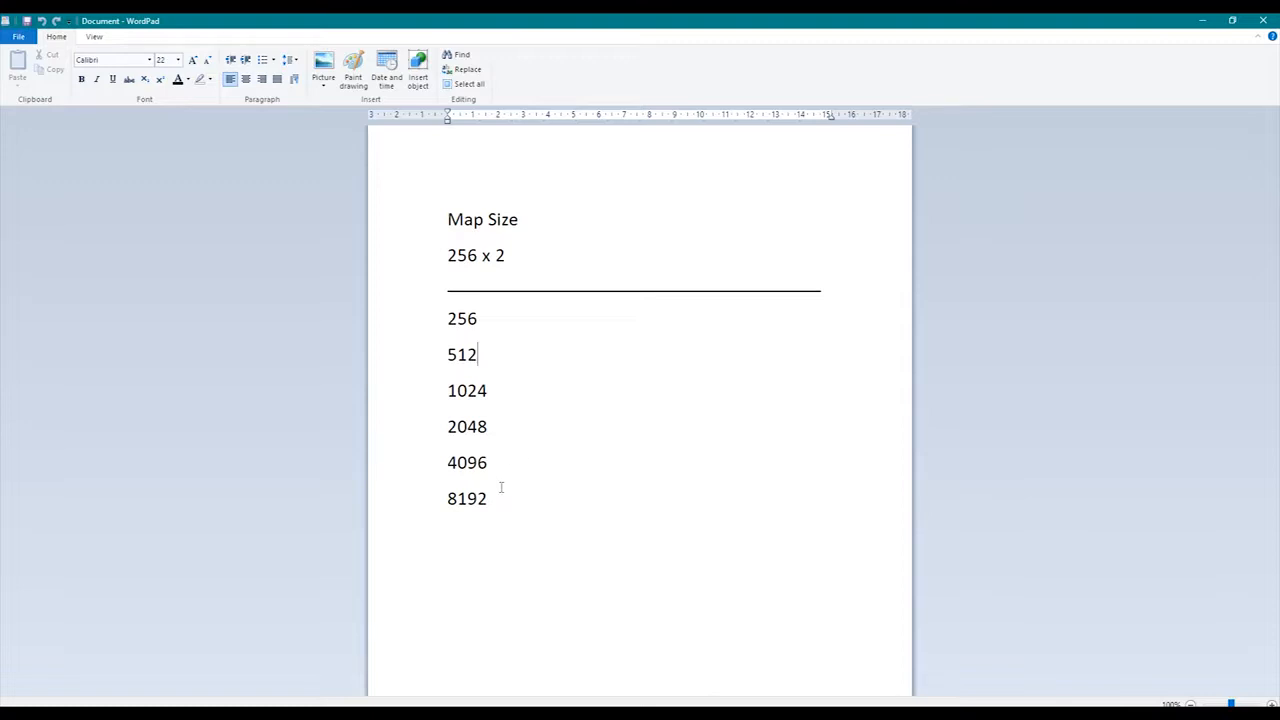
Step: Highlight the map sizes 2048 and 1024 one after the other in the map size list
{"action": "double_click", "coordinate": [488, 427]}
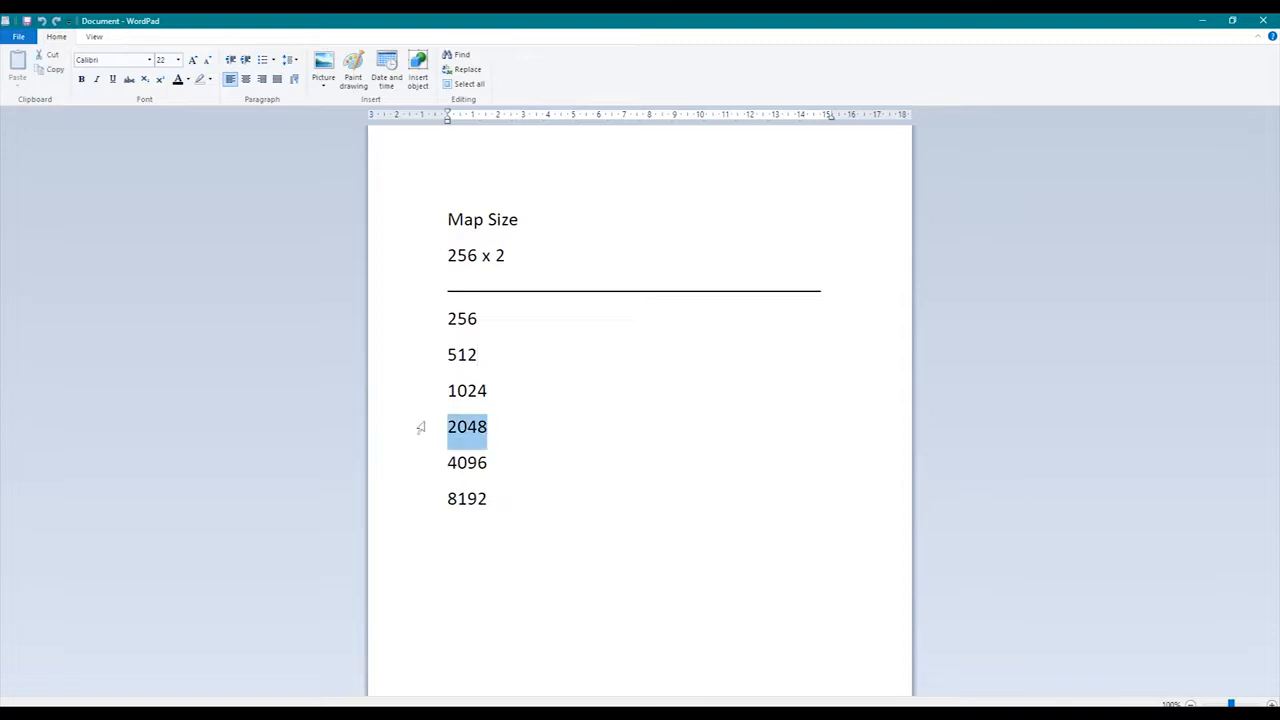
{"action": "left_click", "coordinate": [543, 425]}
{"action": "double_click", "coordinate": [467, 380]}
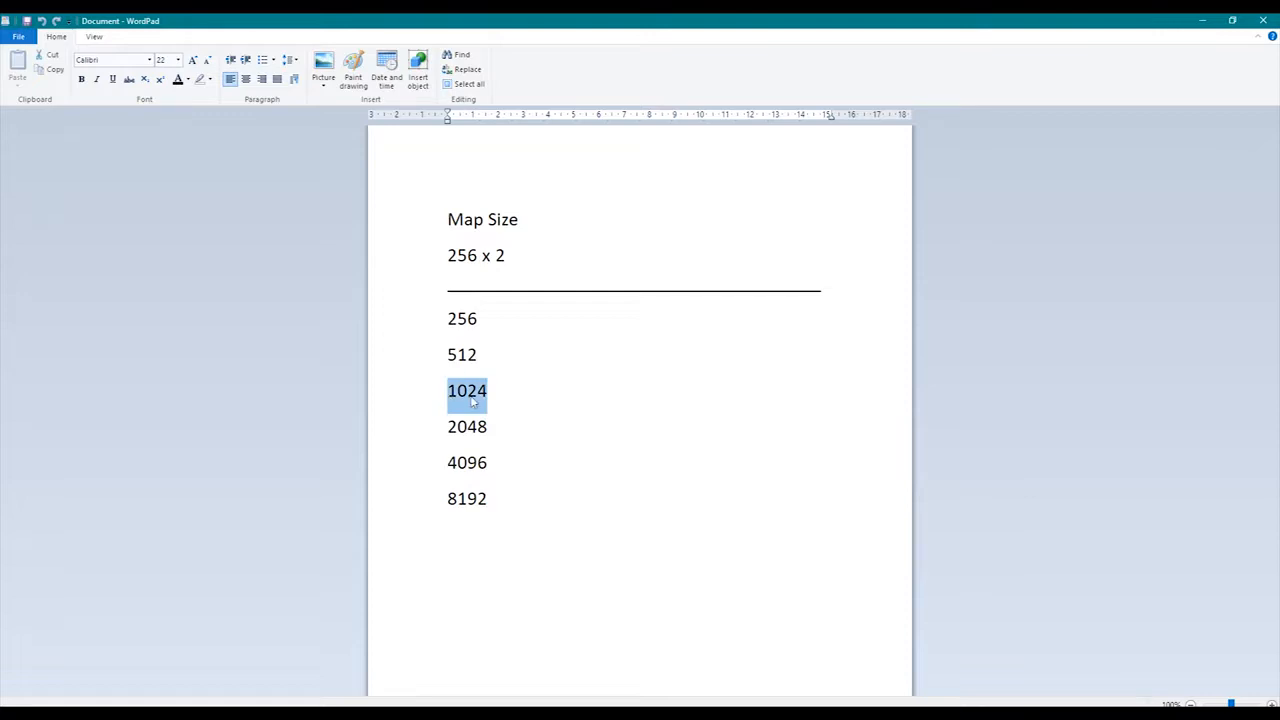
{"action": "left_click", "coordinate": [537, 418]}
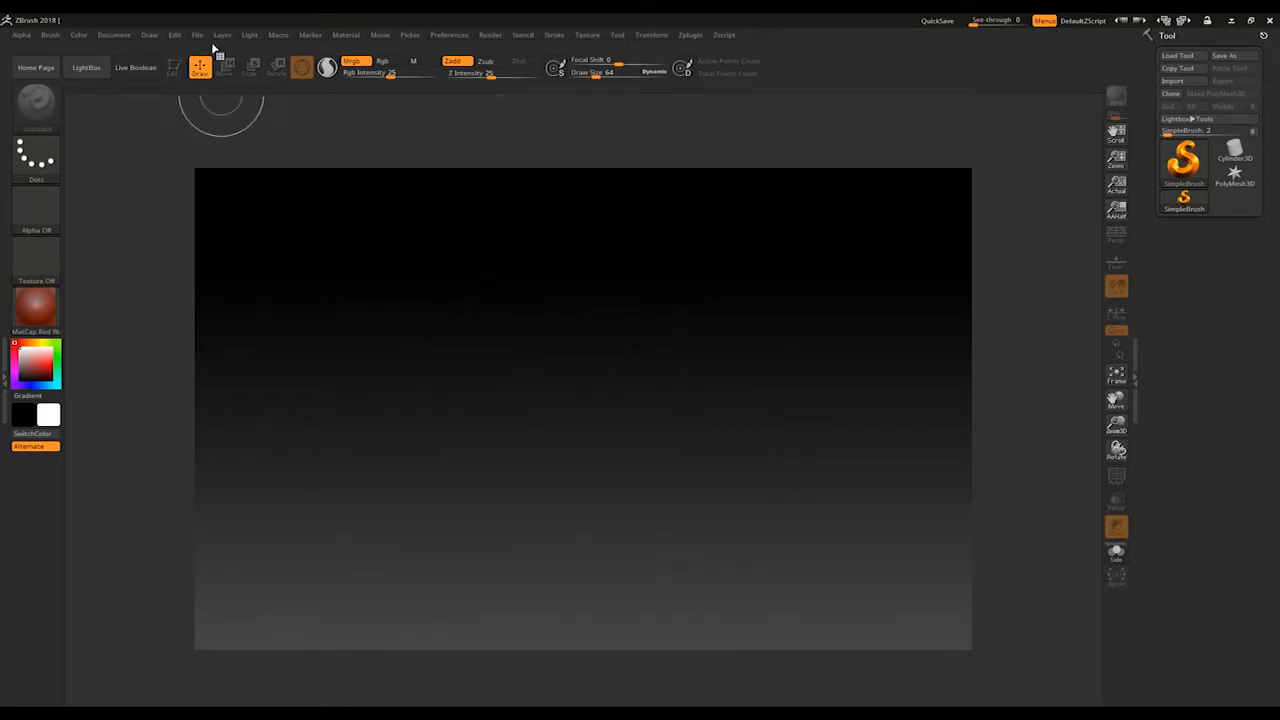
Step: Switch to ZBrush and resize the document to a width of 1024 and a height of 1024
{"action": "left_click", "coordinate": [114, 35]}
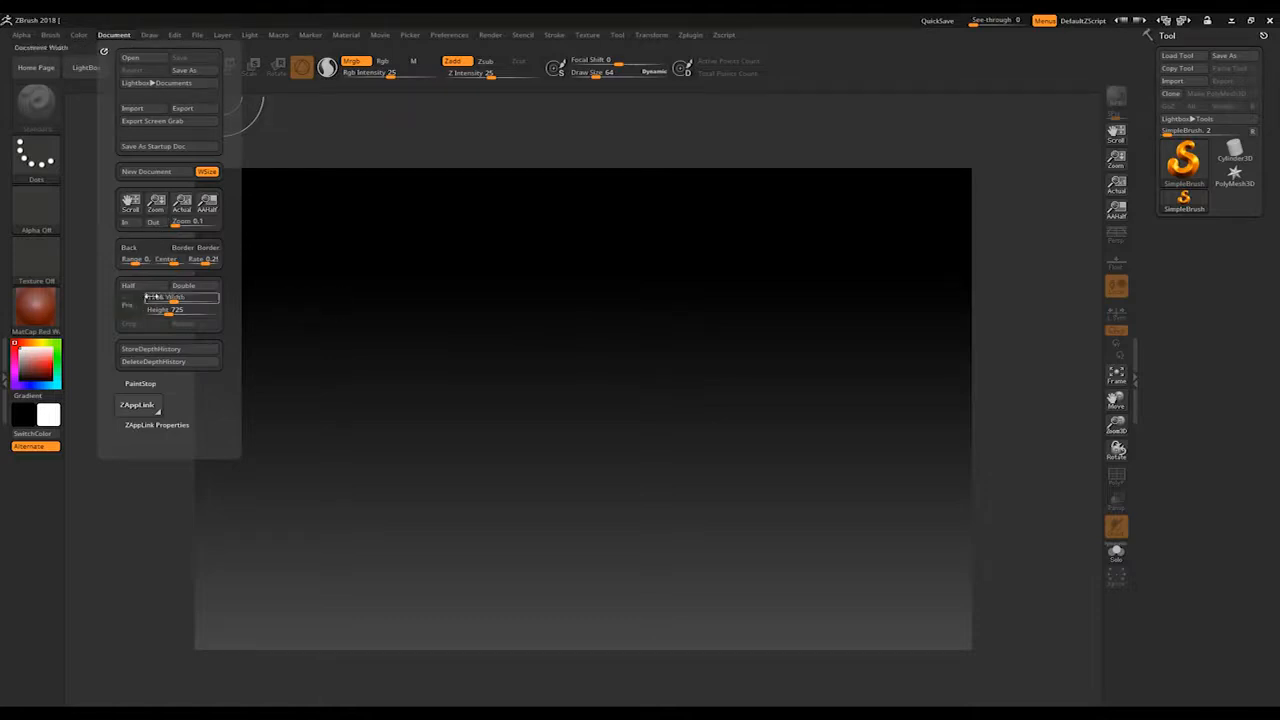
{"action": "left_click", "coordinate": [156, 297]}
{"action": "type", "text": "19"}
{"action": "key", "text": "Tab"}
{"action": "type", "text": "1024"}
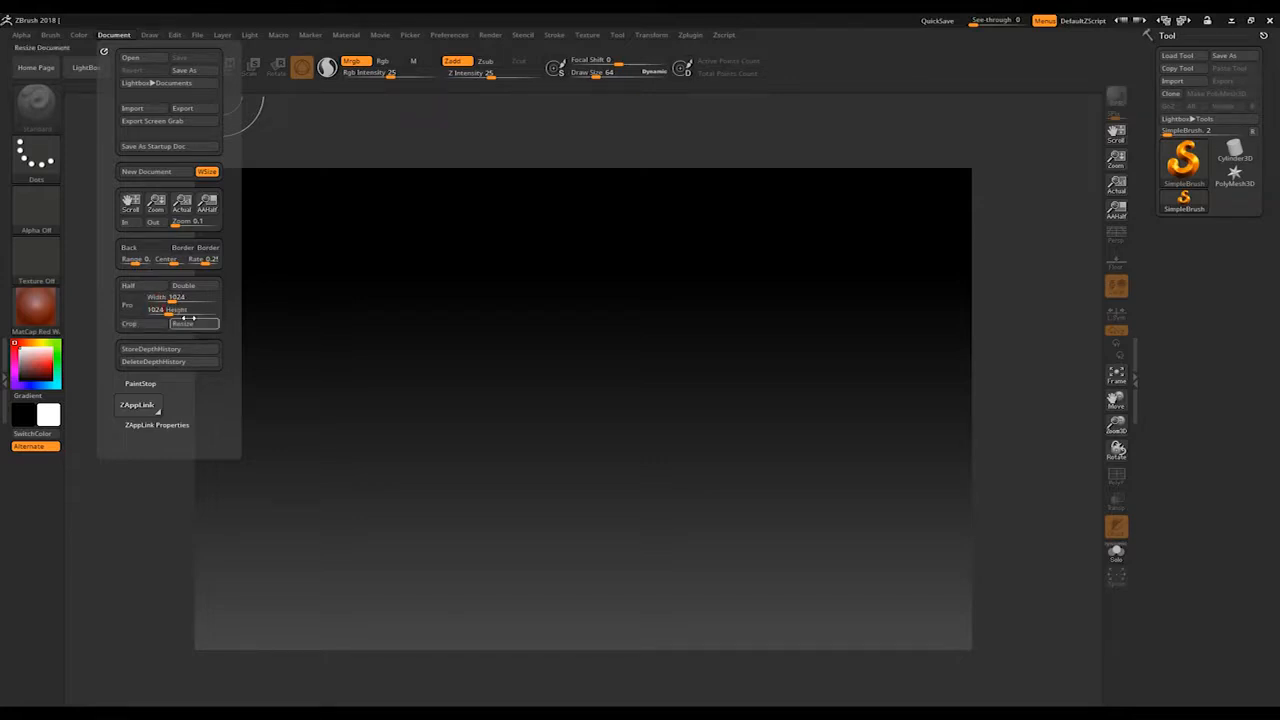
{"action": "left_click", "coordinate": [190, 323]}
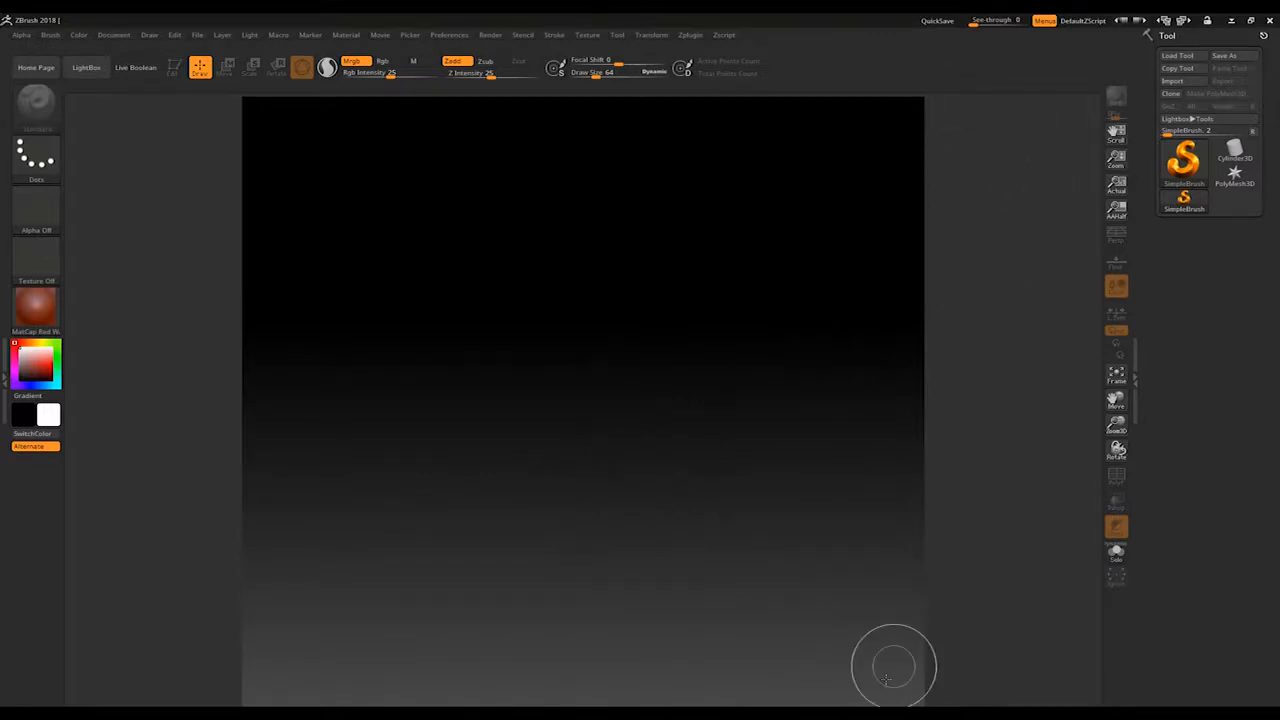
{"action": "left_click_drag", "start_coordinate": [1116, 158], "coordinate": [1115, 166]}
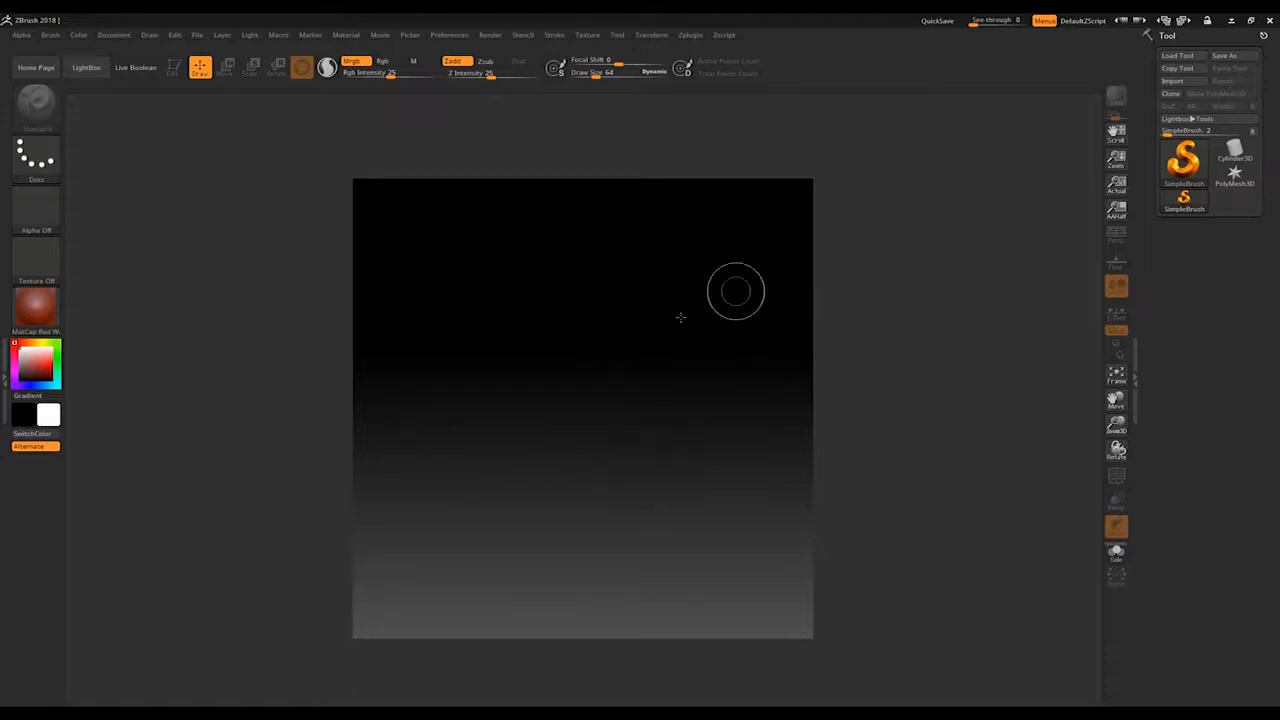
Step: Draw a PolyMesh3D star in the middle of the canvas and turn on Edit mode
{"action": "mouse_move", "coordinate": [1248, 182]}
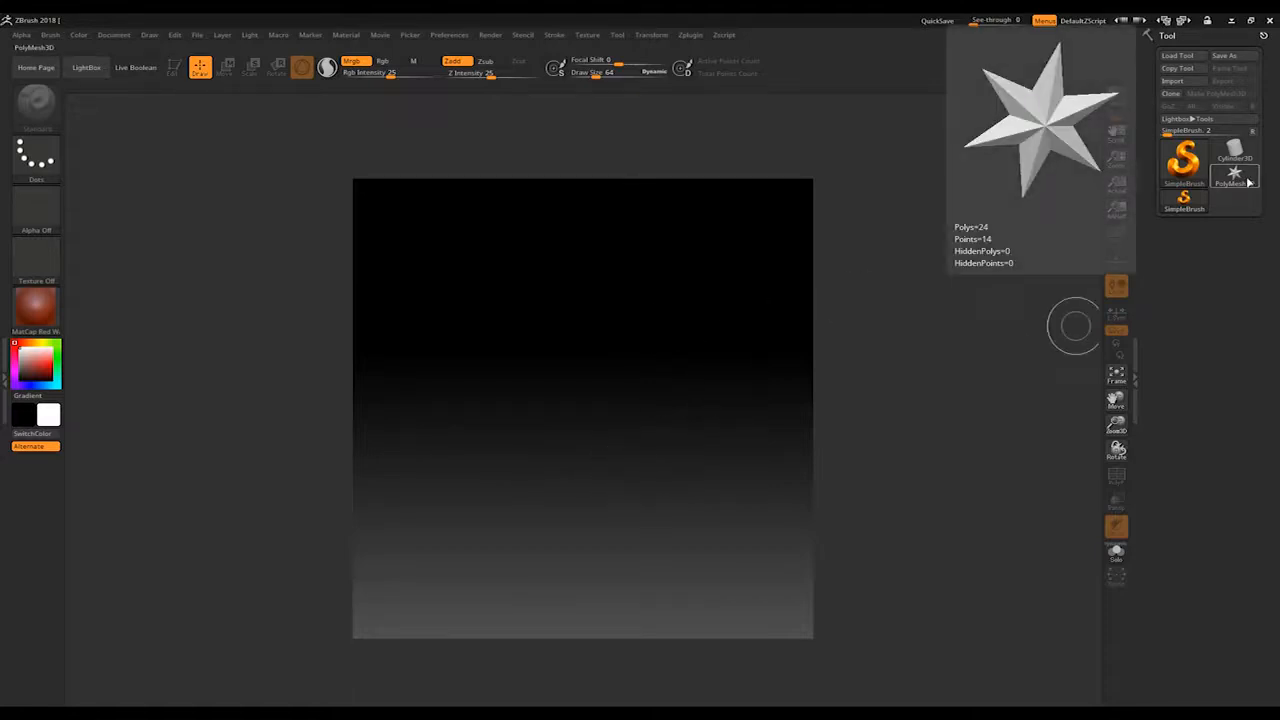
{"action": "left_click", "coordinate": [1246, 179]}
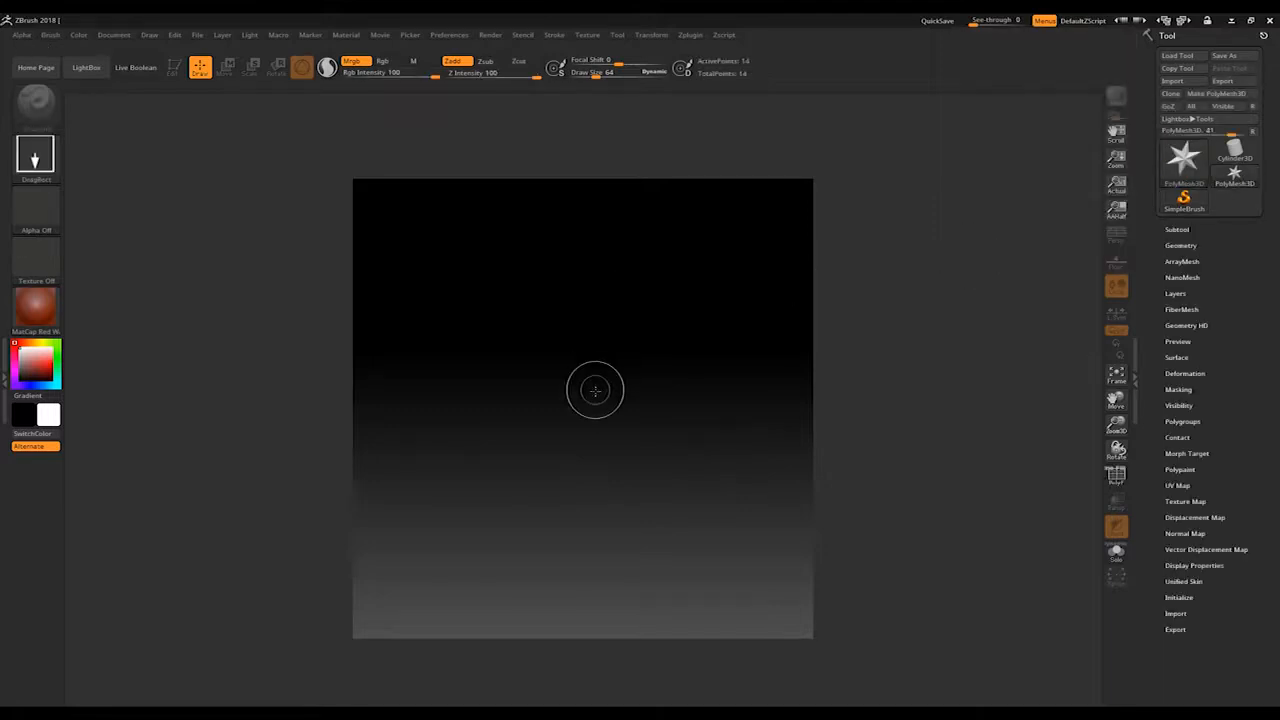
{"action": "left_click_drag", "start_coordinate": [588, 396], "coordinate": [691, 552]}
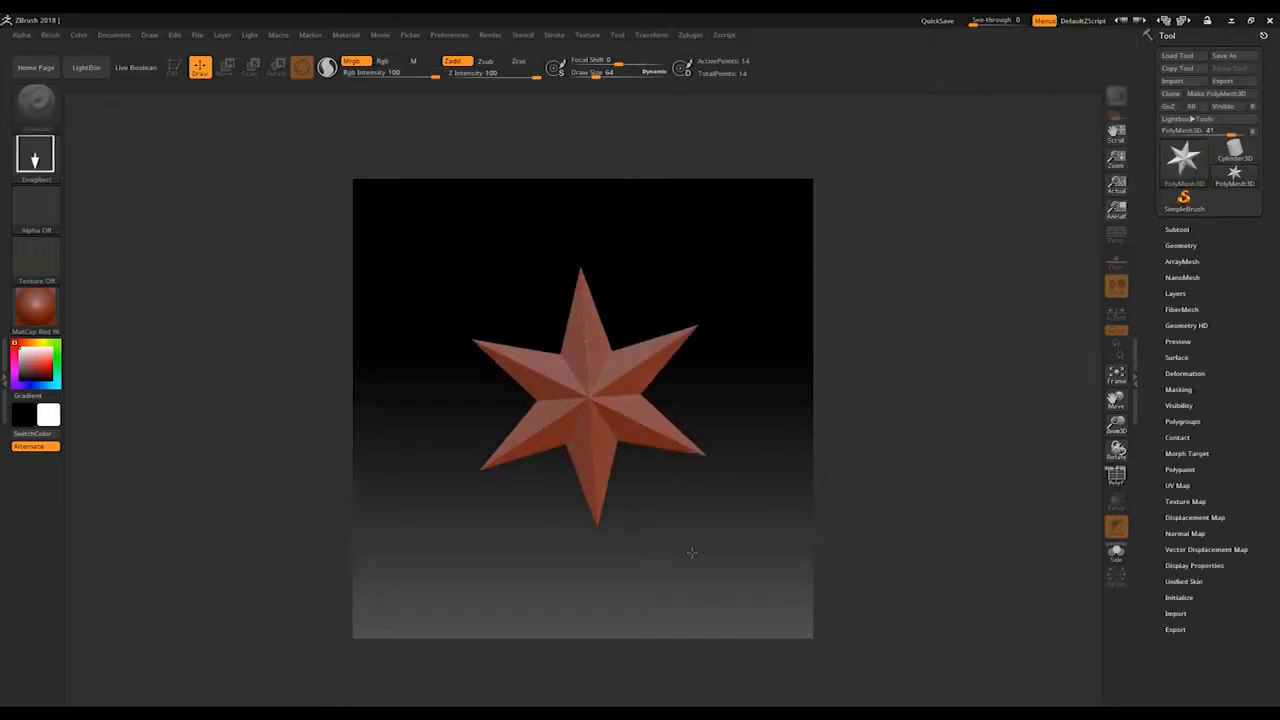
{"action": "left_click", "coordinate": [173, 67]}
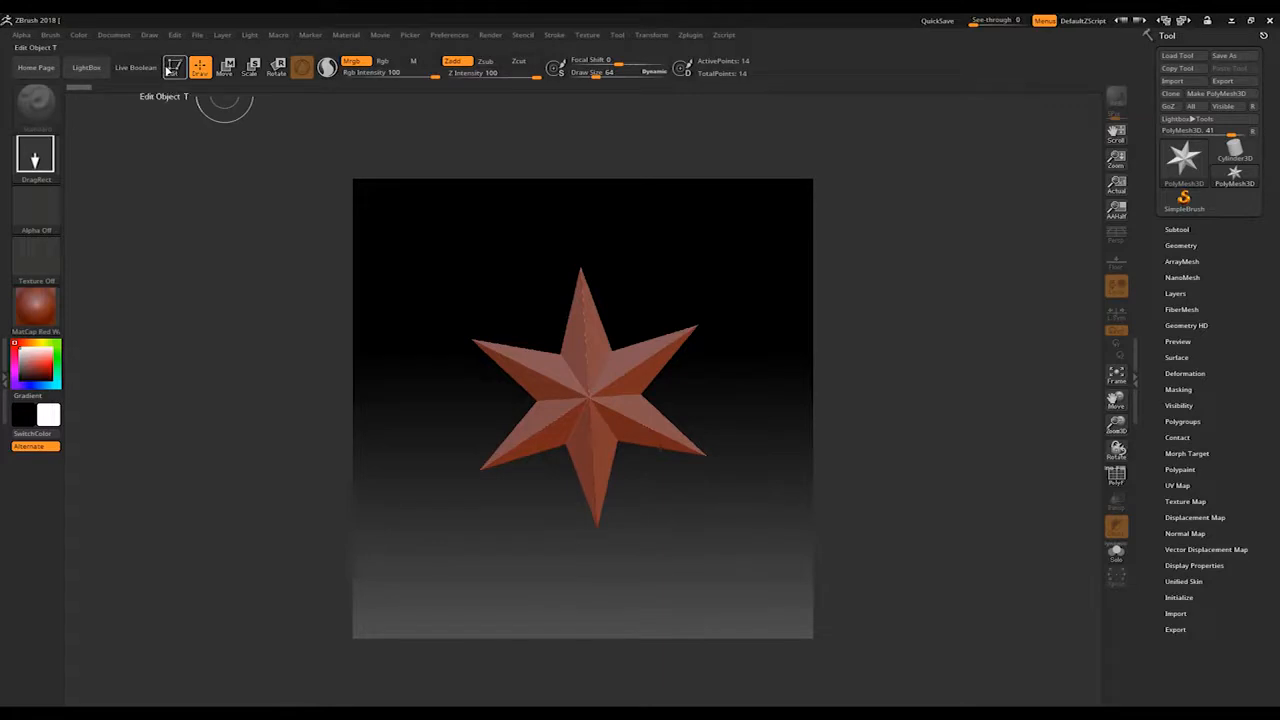
Step: Append the Camera, Nanomesh and Tiles meshes to the current tool with SubTool Master's MultiAppend
{"action": "left_click", "coordinate": [692, 36]}
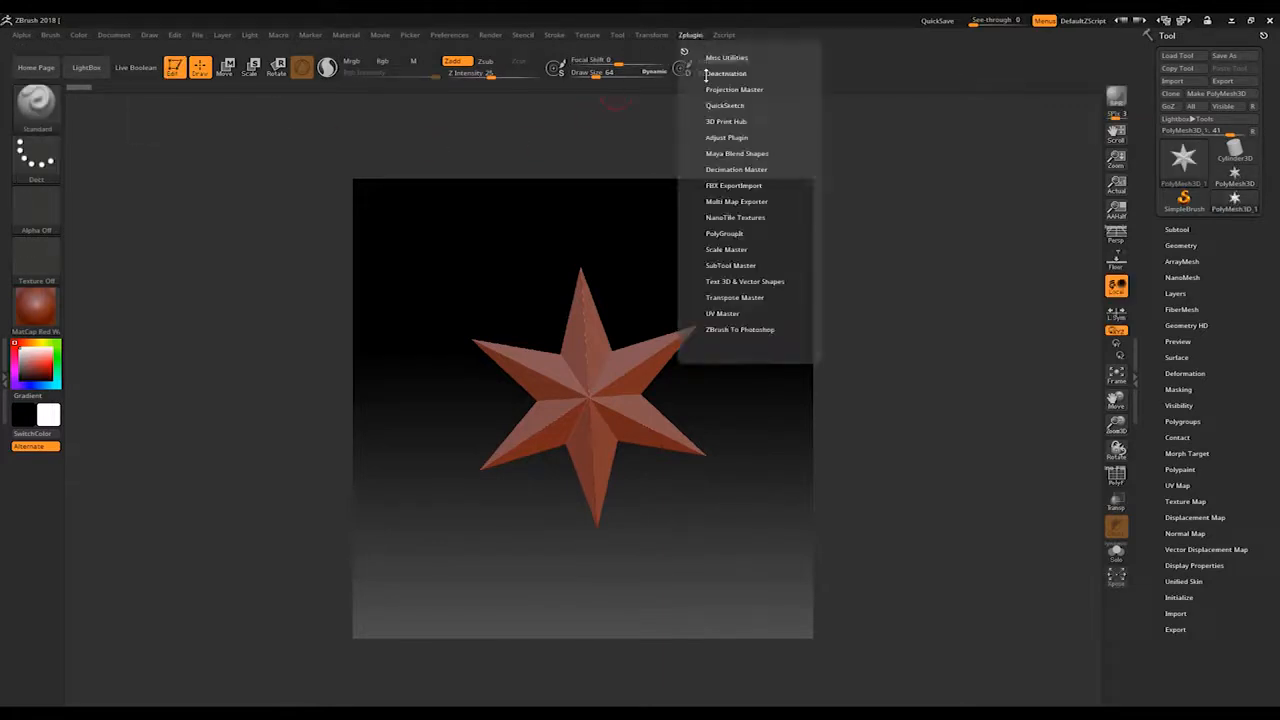
{"action": "left_click", "coordinate": [745, 265]}
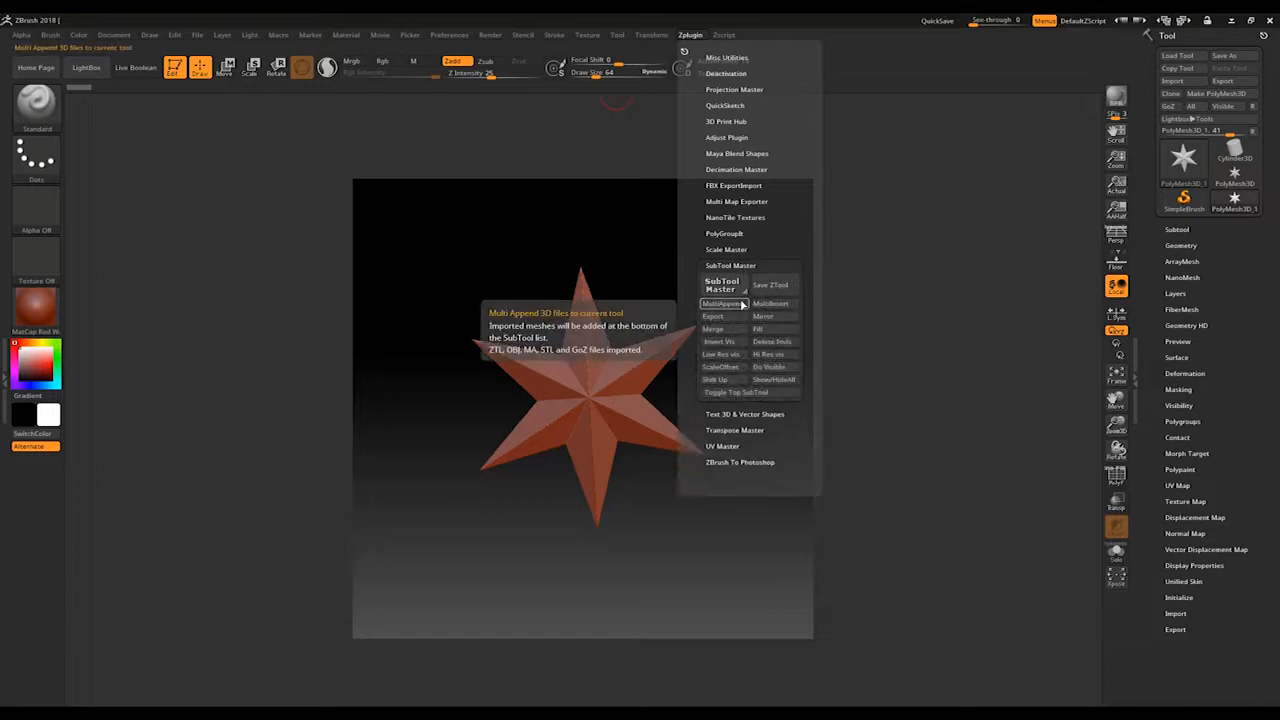
{"action": "left_click", "coordinate": [741, 302]}
{"action": "left_click_drag", "start_coordinate": [434, 218], "coordinate": [645, 149]}
{"action": "left_click", "coordinate": [564, 336]}
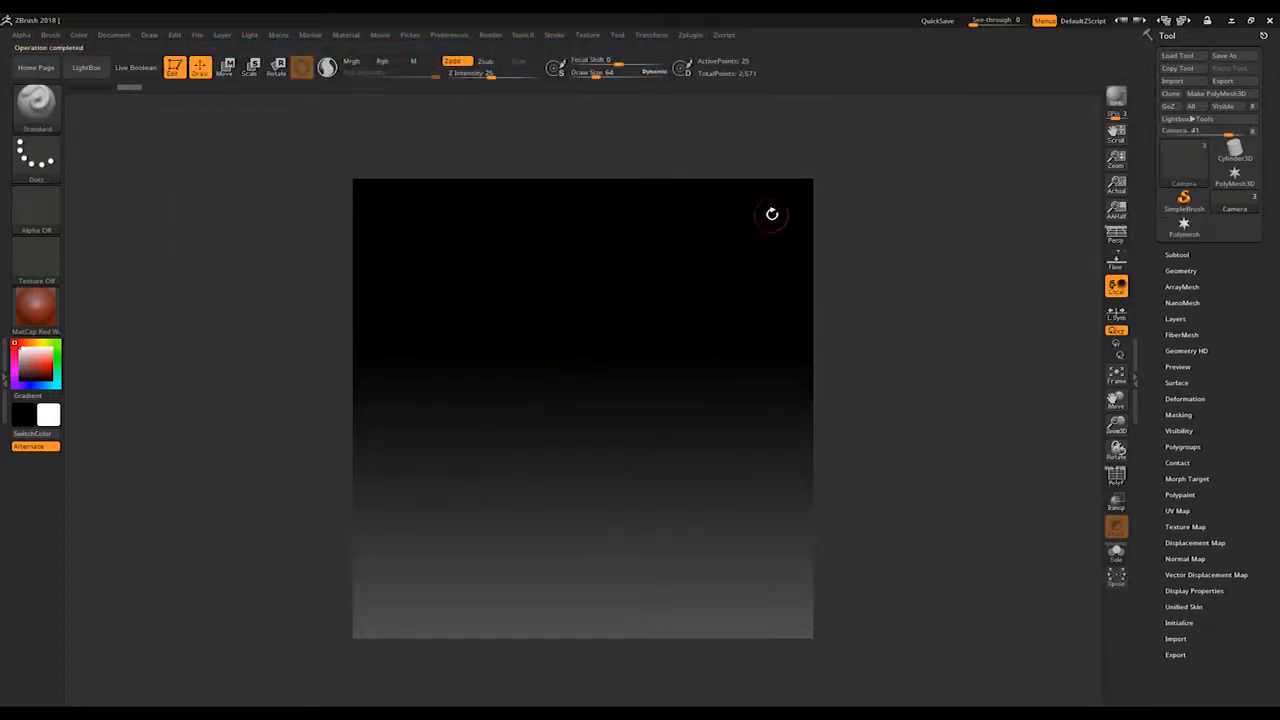
{"action": "left_click_drag", "start_coordinate": [801, 273], "coordinate": [808, 358]}
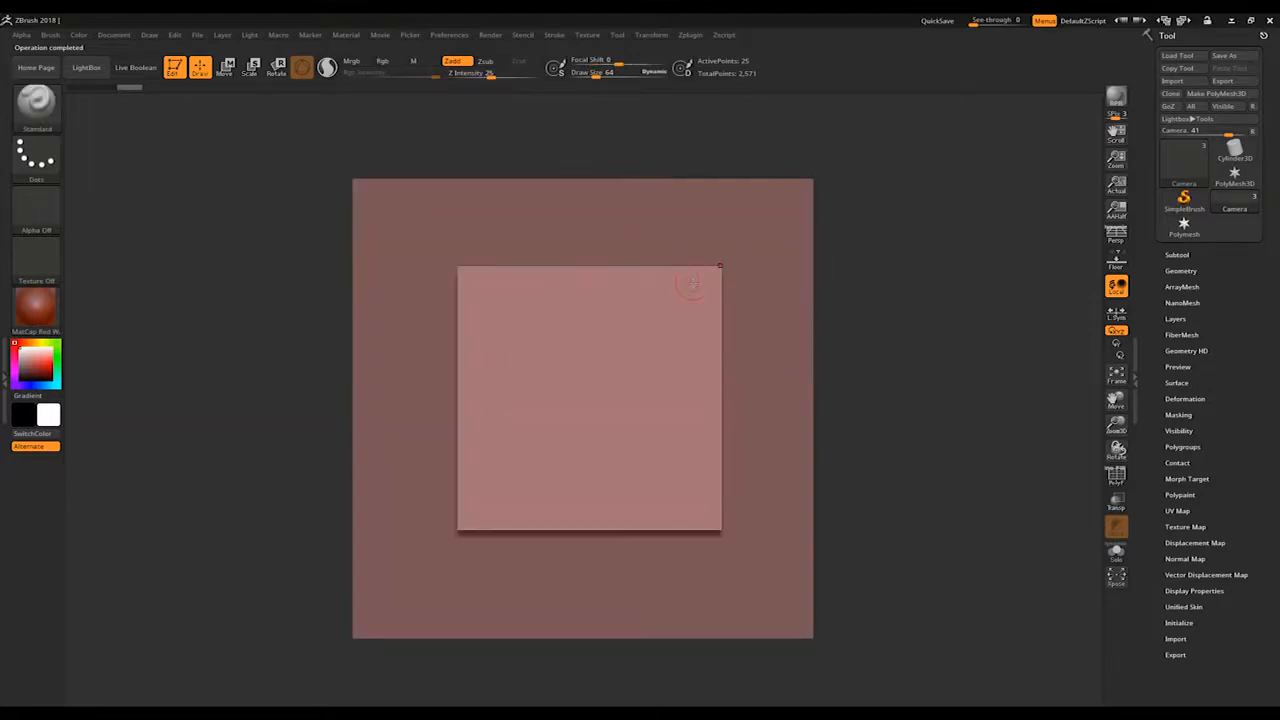
{"action": "right_click_drag", "start_coordinate": [704, 399], "coordinate": [700, 243], "text": "ctrl"}
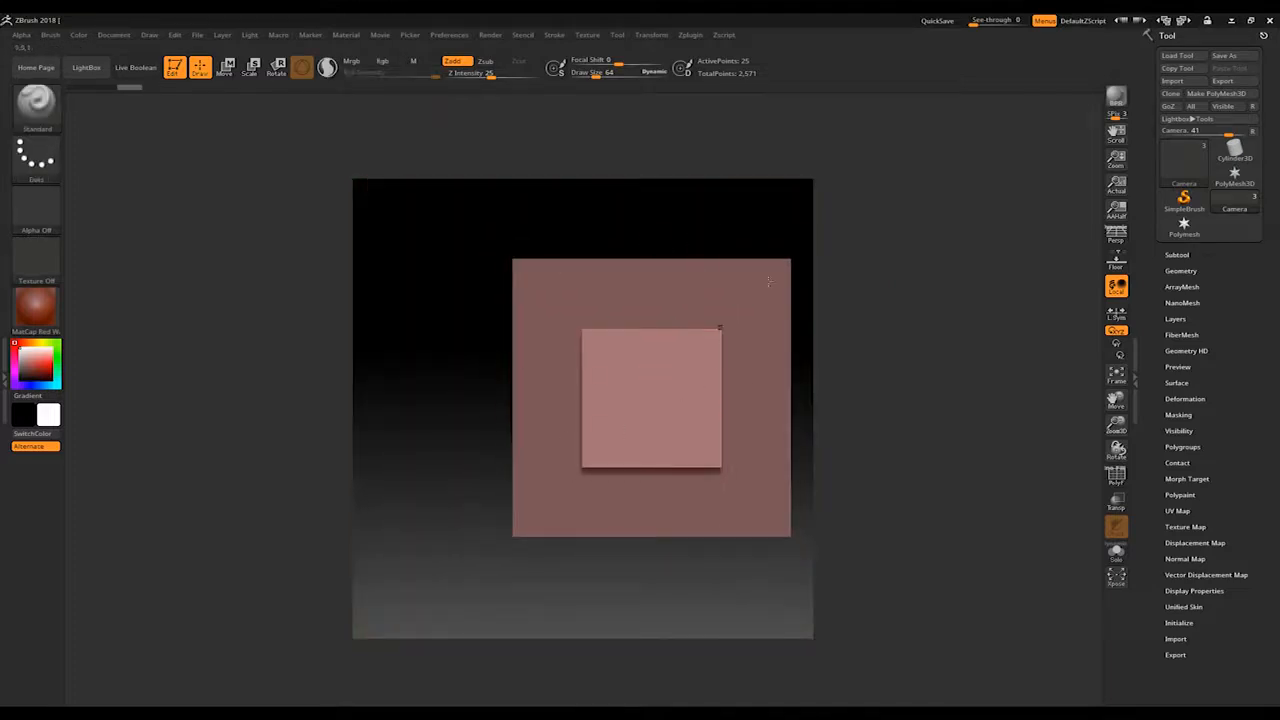
Step: Select the Tiles subtool, hide the Camera and Nanomesh subtools, and frame the mesh in the document
{"action": "left_click", "coordinate": [1177, 255]}
{"action": "mouse_move", "coordinate": [1187, 281]}
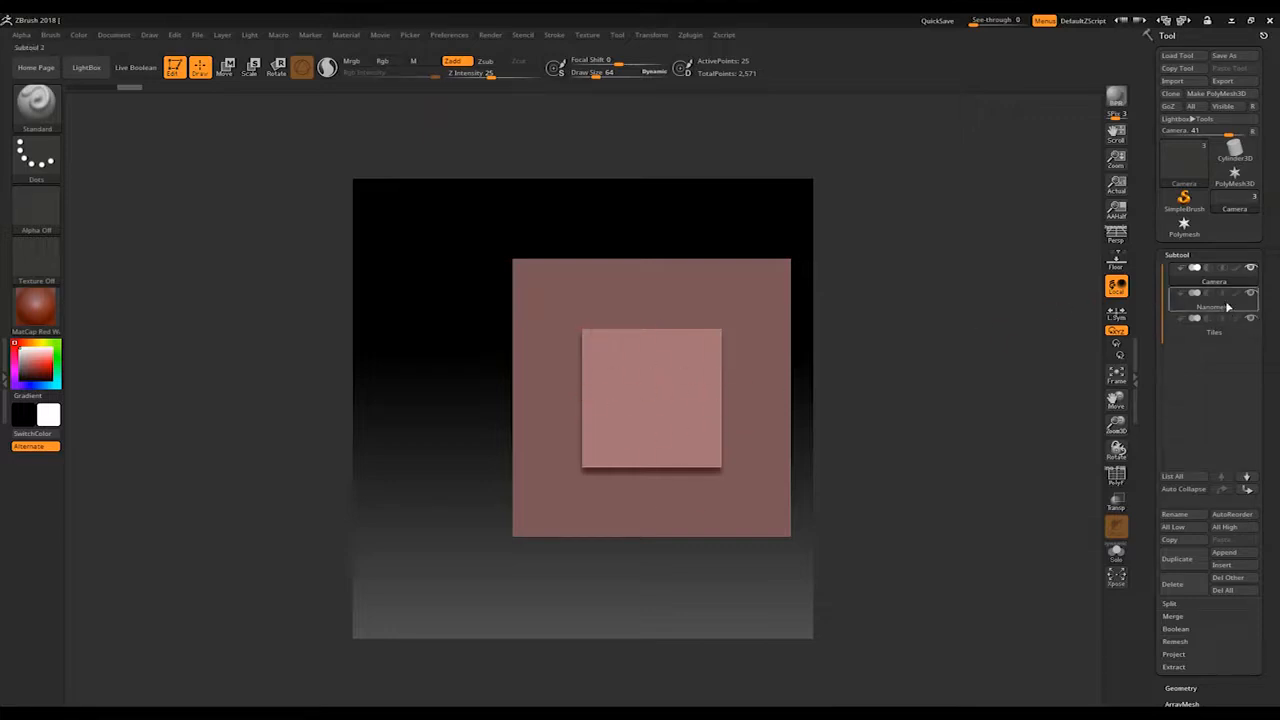
{"action": "mouse_move", "coordinate": [1225, 304]}
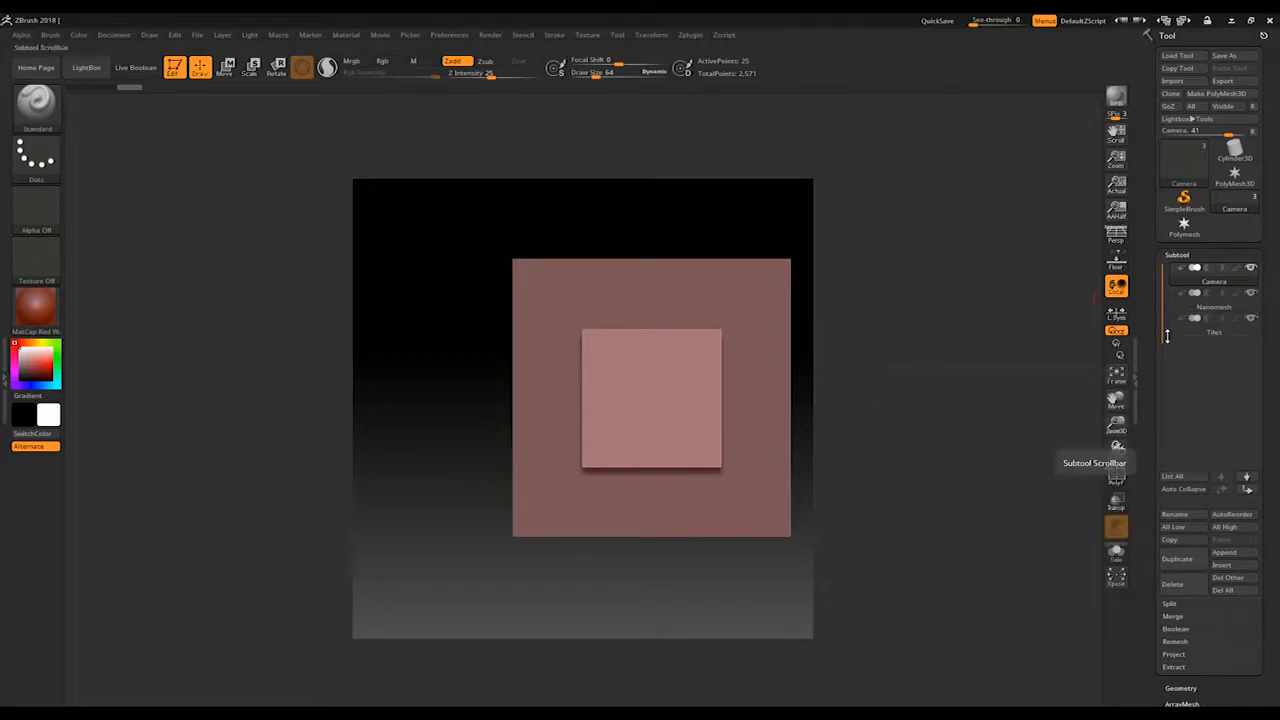
{"action": "left_click", "coordinate": [1200, 328]}
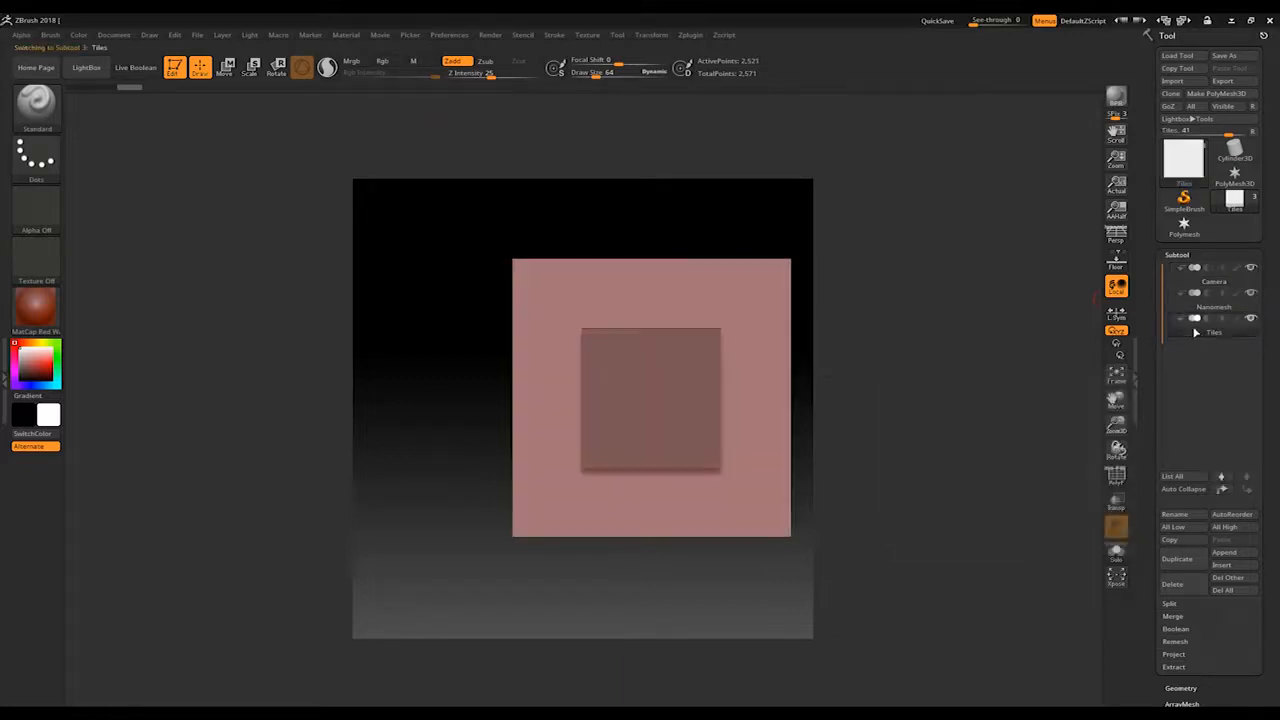
{"action": "left_click", "coordinate": [1251, 293]}
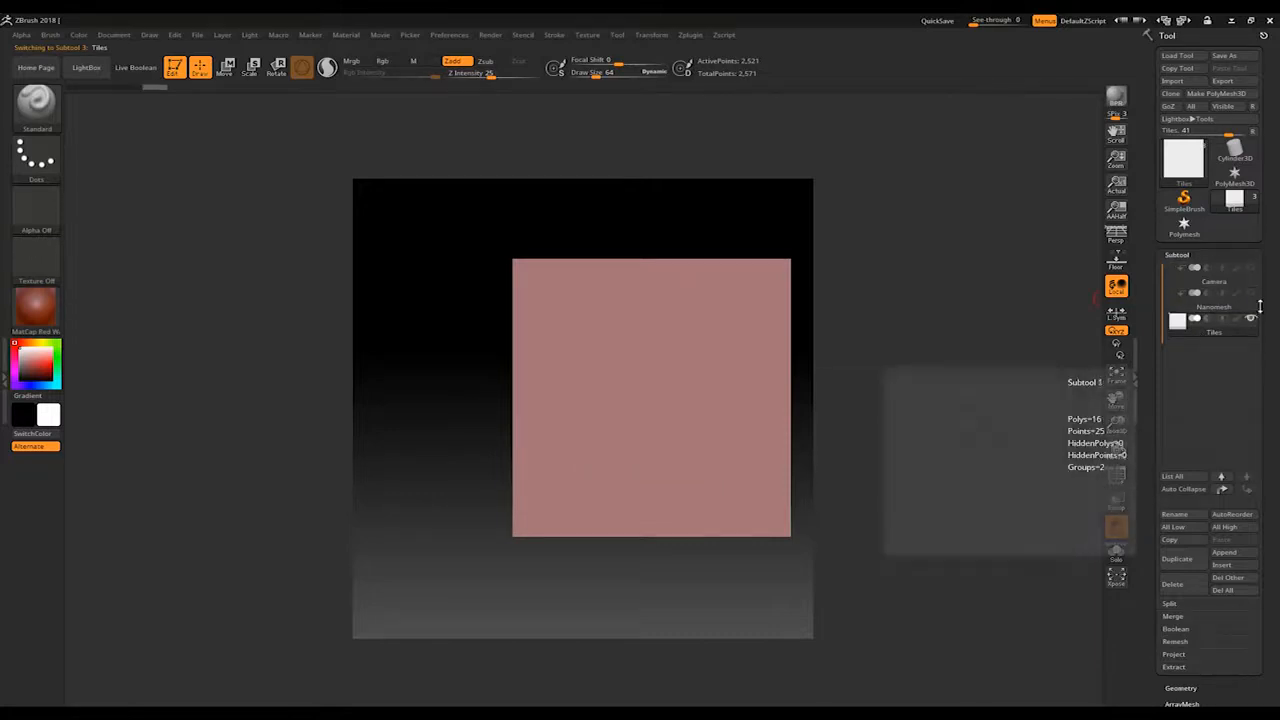
{"action": "key", "text": "f"}
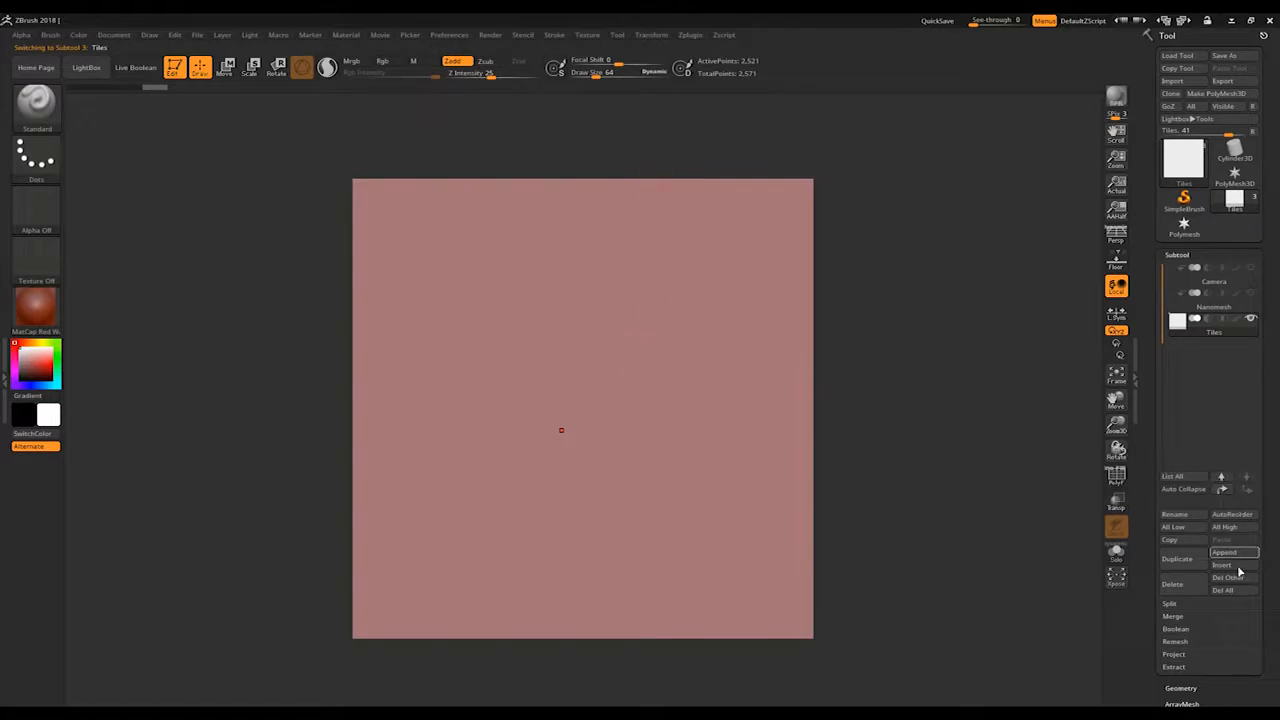
Step: Disable Smt, enable Suv, and divide the Tiles mesh up to SDiv 4
{"action": "left_click_drag", "start_coordinate": [1275, 534], "coordinate": [1248, 417]}
{"action": "left_click", "coordinate": [1181, 408]}
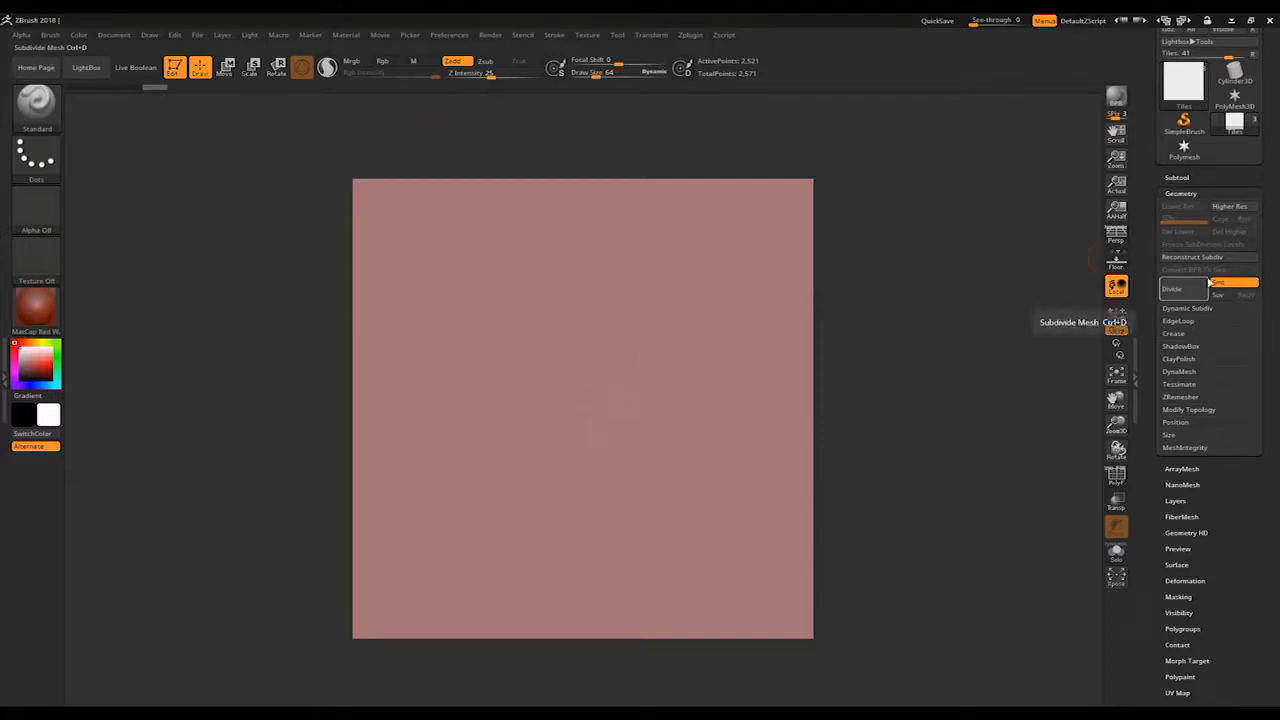
{"action": "left_click", "coordinate": [1221, 286]}
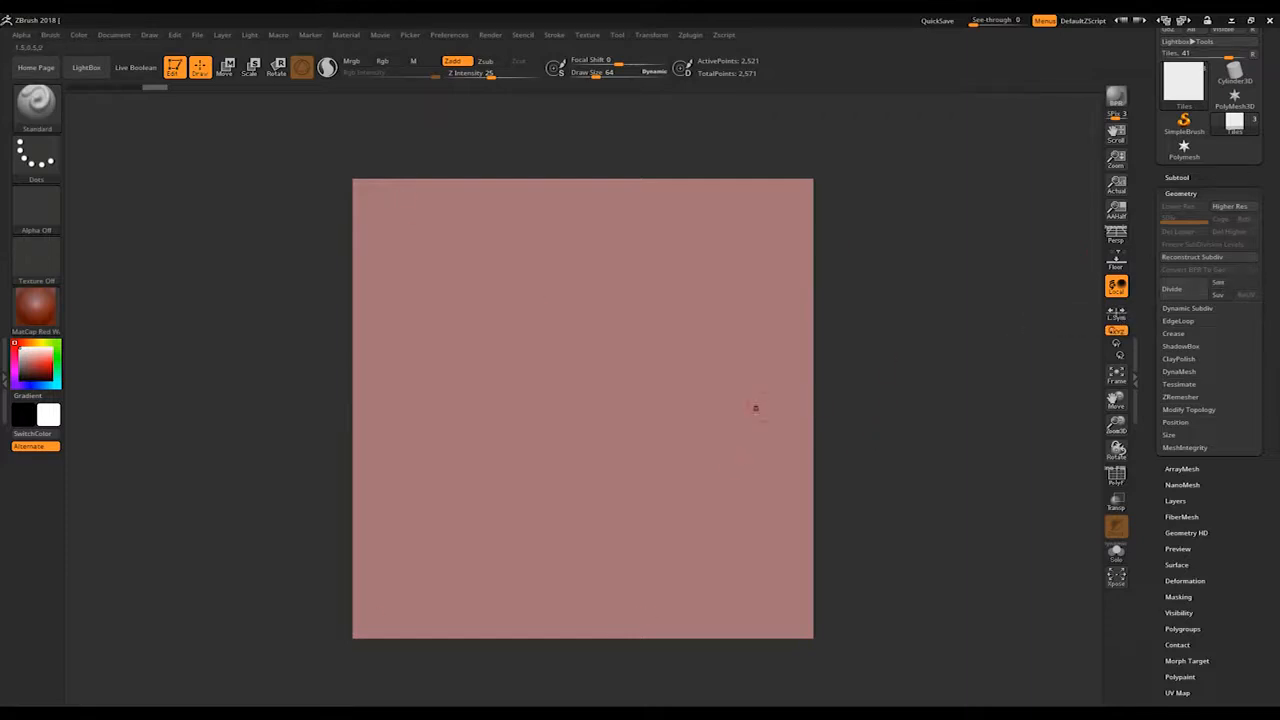
{"action": "left_click", "coordinate": [1222, 295]}
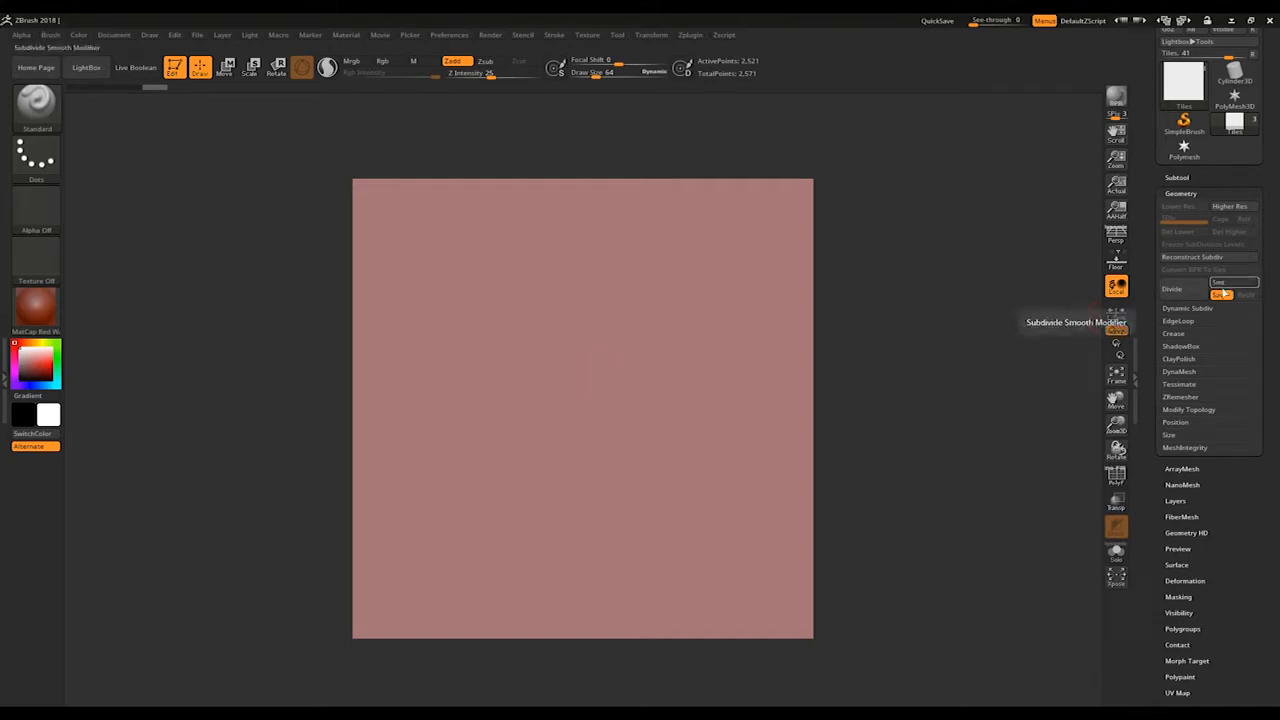
{"action": "left_click", "coordinate": [1193, 293]}
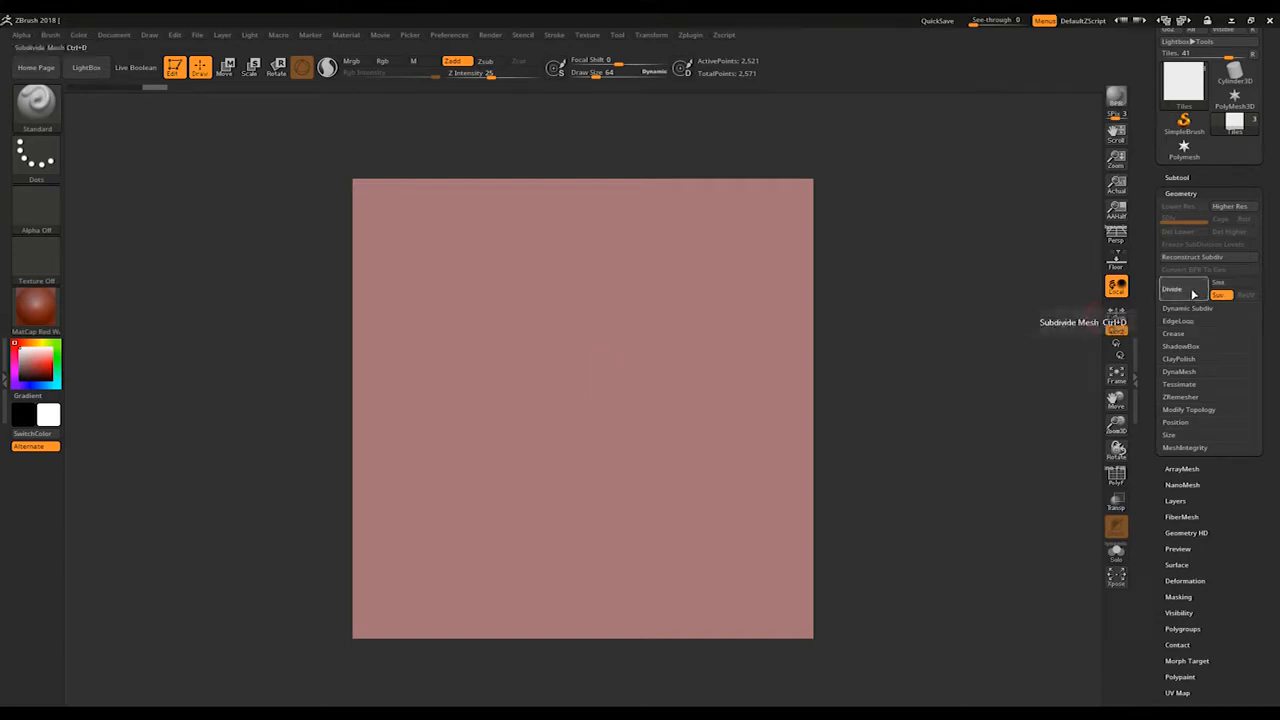
{"action": "left_click", "coordinate": [1193, 293]}
{"action": "left_click", "coordinate": [1193, 293]}
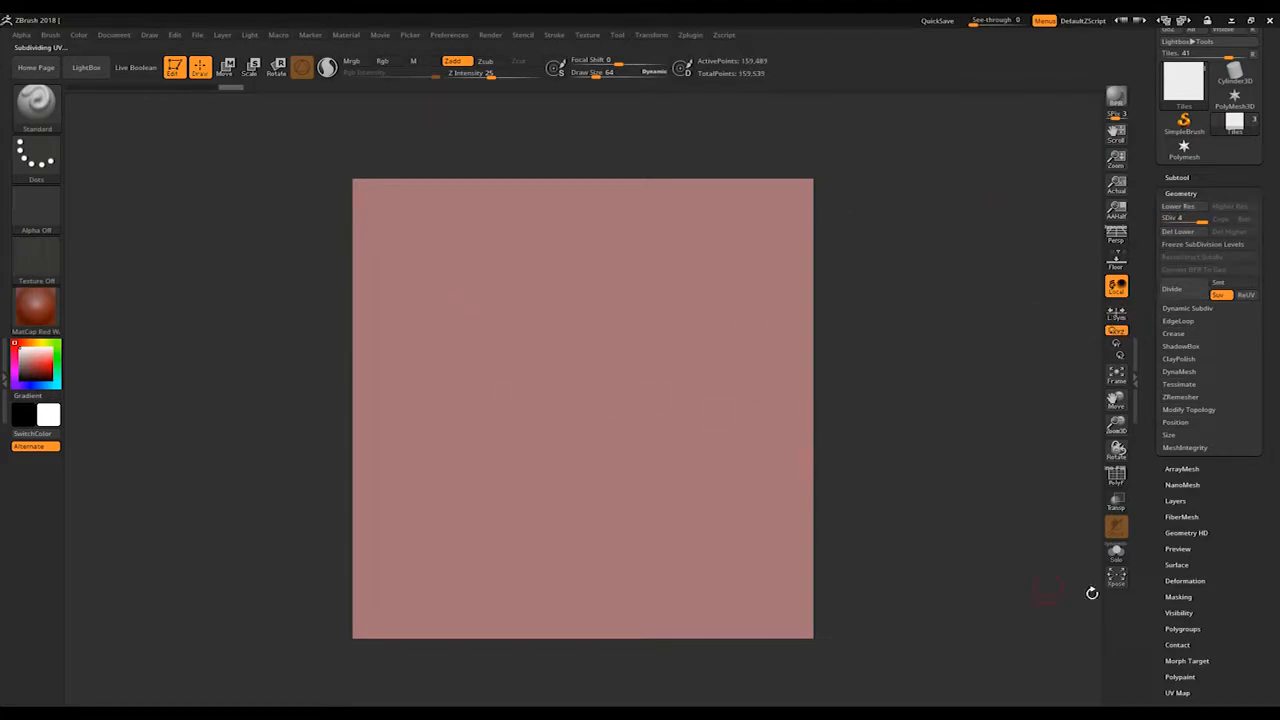
Step: Inspect the Tiles and Camera subtools with the polyframe on, ending on Tiles with the polyframe off
{"action": "left_click", "coordinate": [1115, 474]}
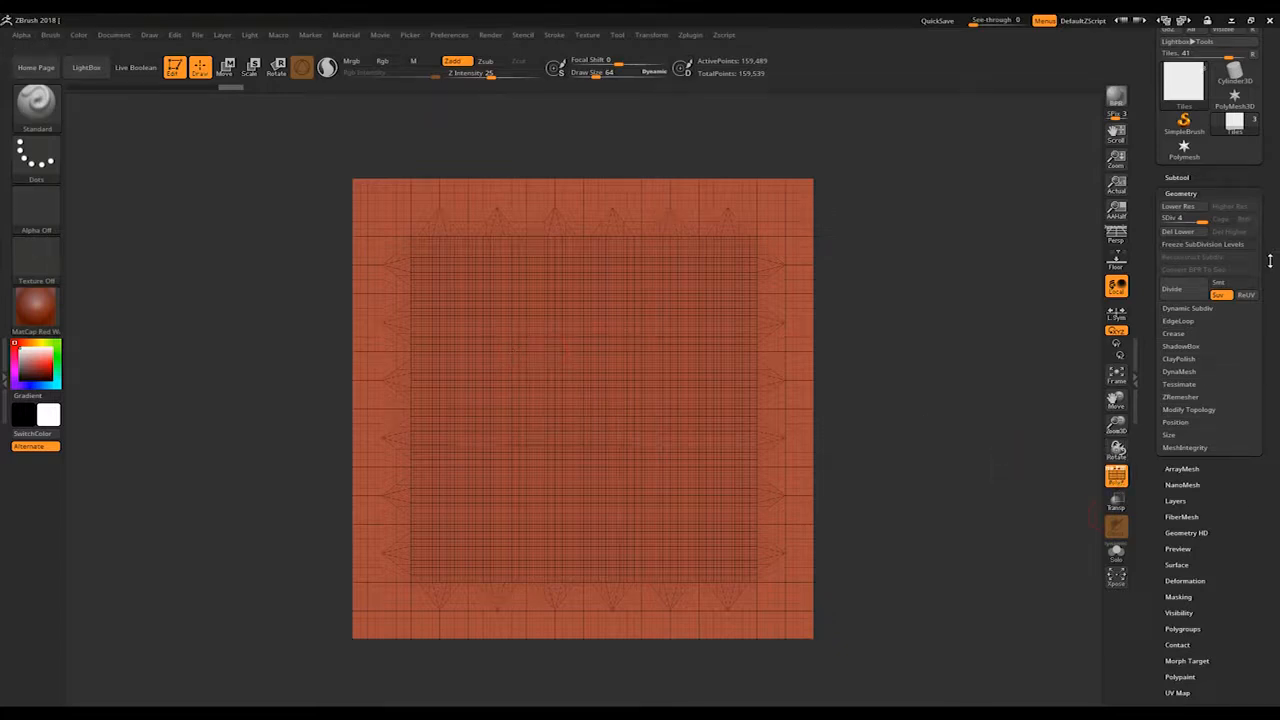
{"action": "left_click_drag", "start_coordinate": [1270, 261], "coordinate": [1270, 339]}
{"action": "left_click", "coordinate": [1181, 254]}
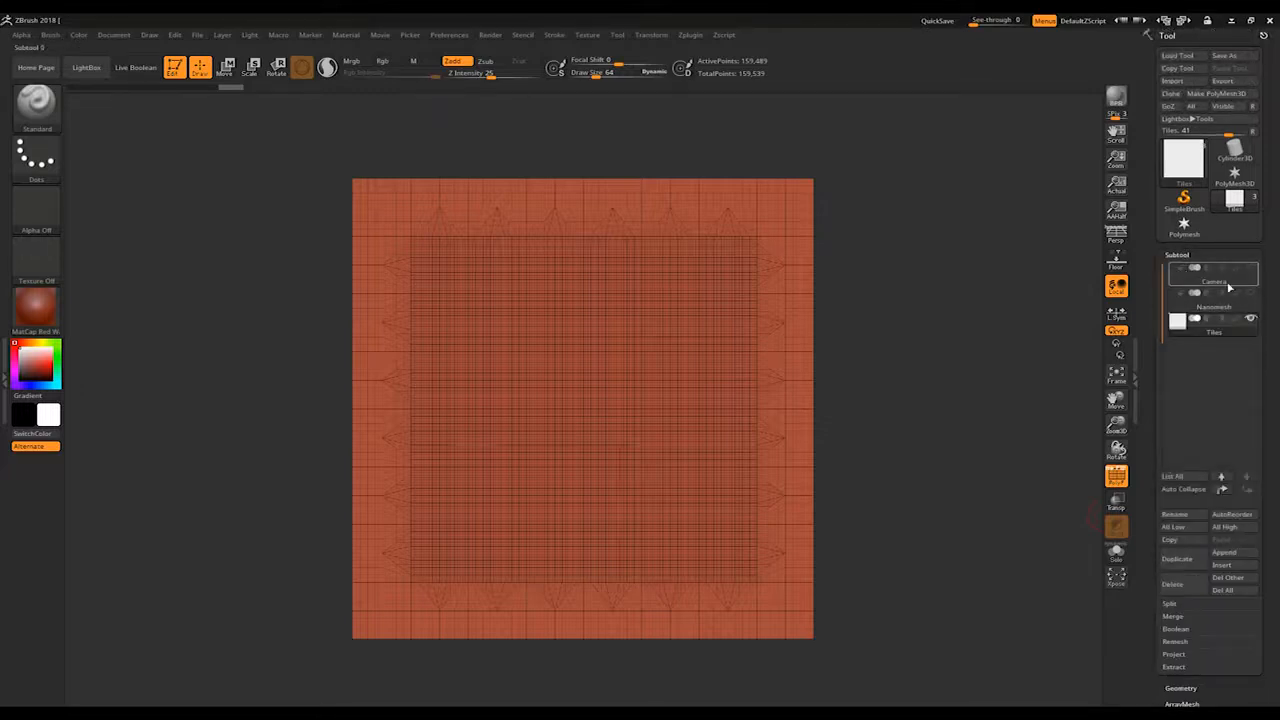
{"action": "left_click", "coordinate": [1228, 284]}
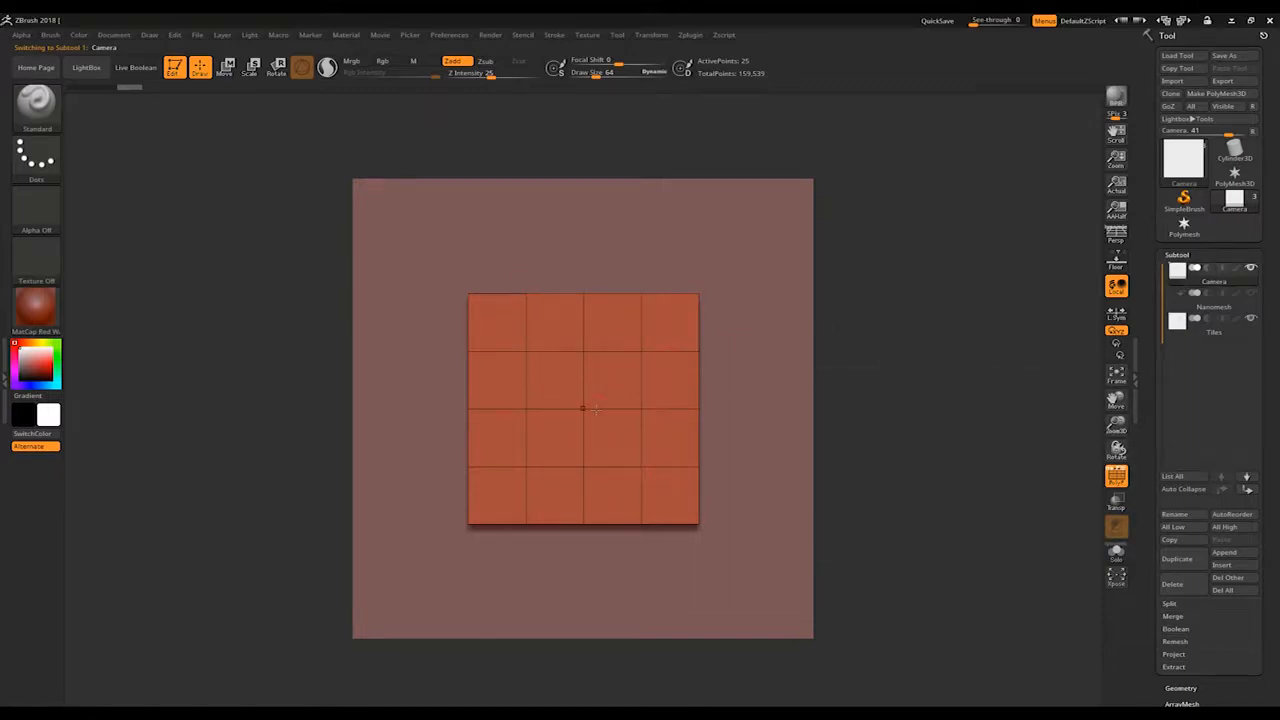
{"action": "key", "text": "ctrl+z"}
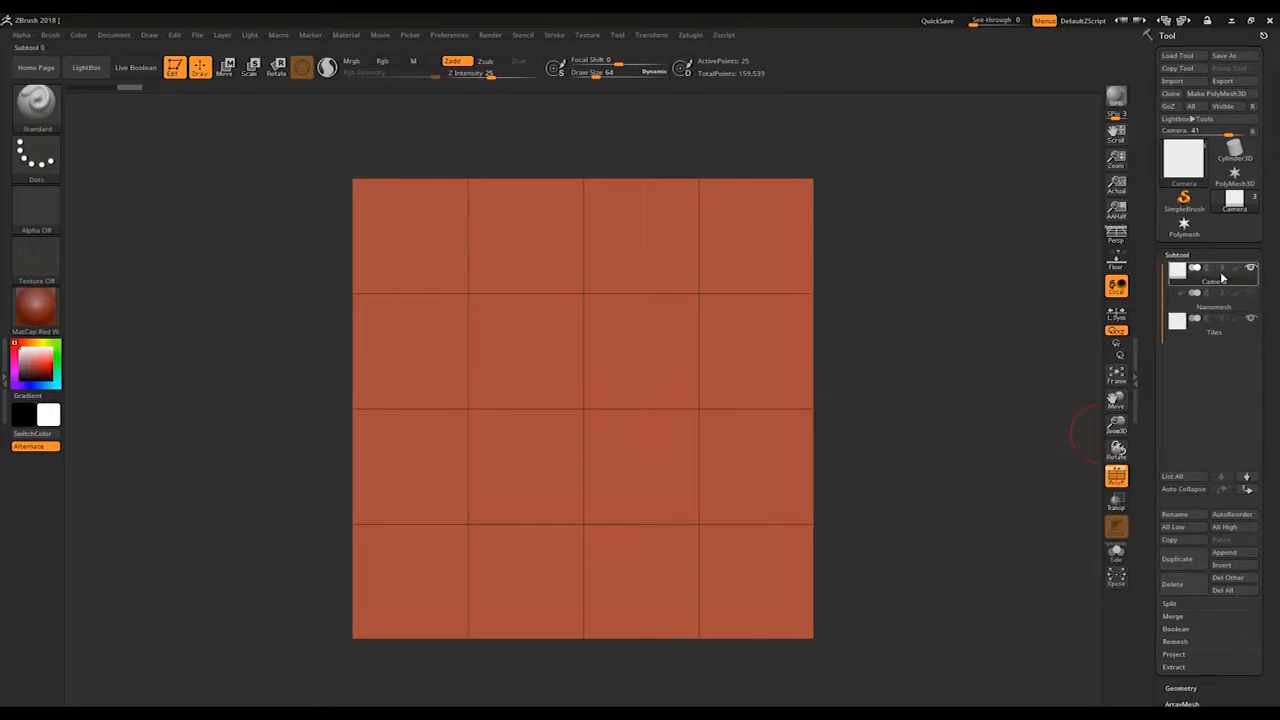
{"action": "mouse_move", "coordinate": [1230, 279]}
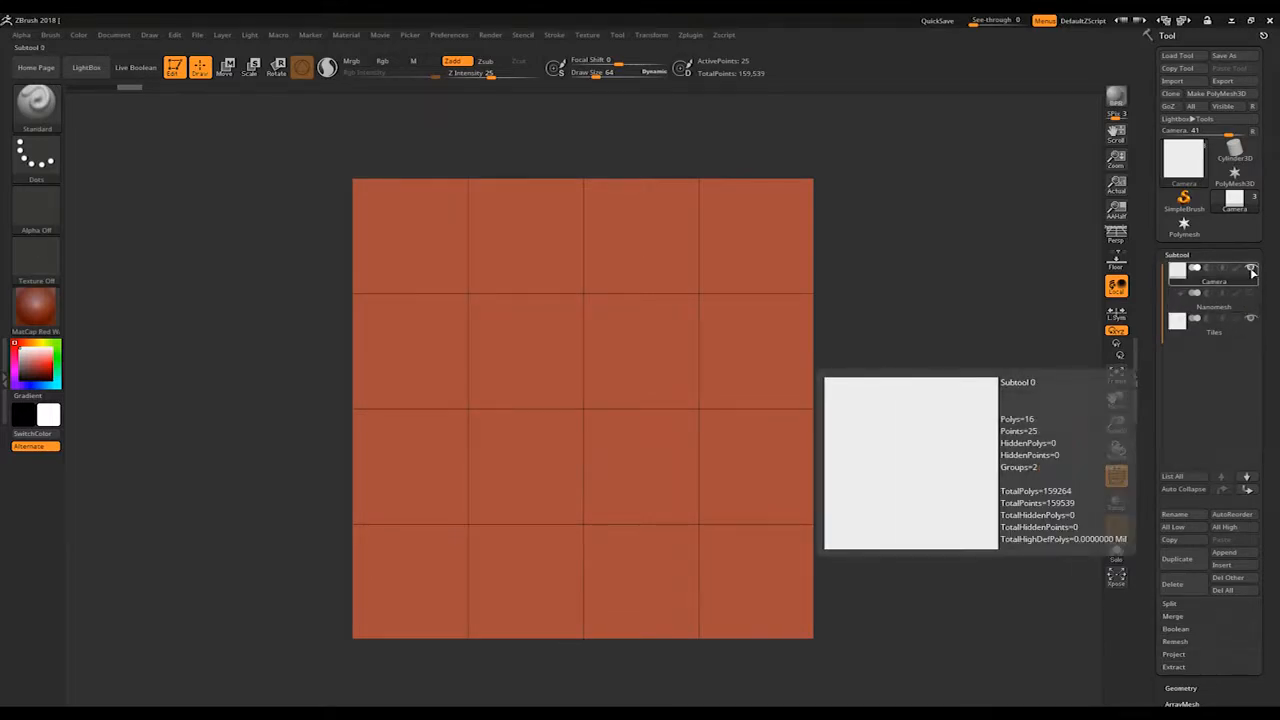
{"action": "left_click", "coordinate": [1238, 330]}
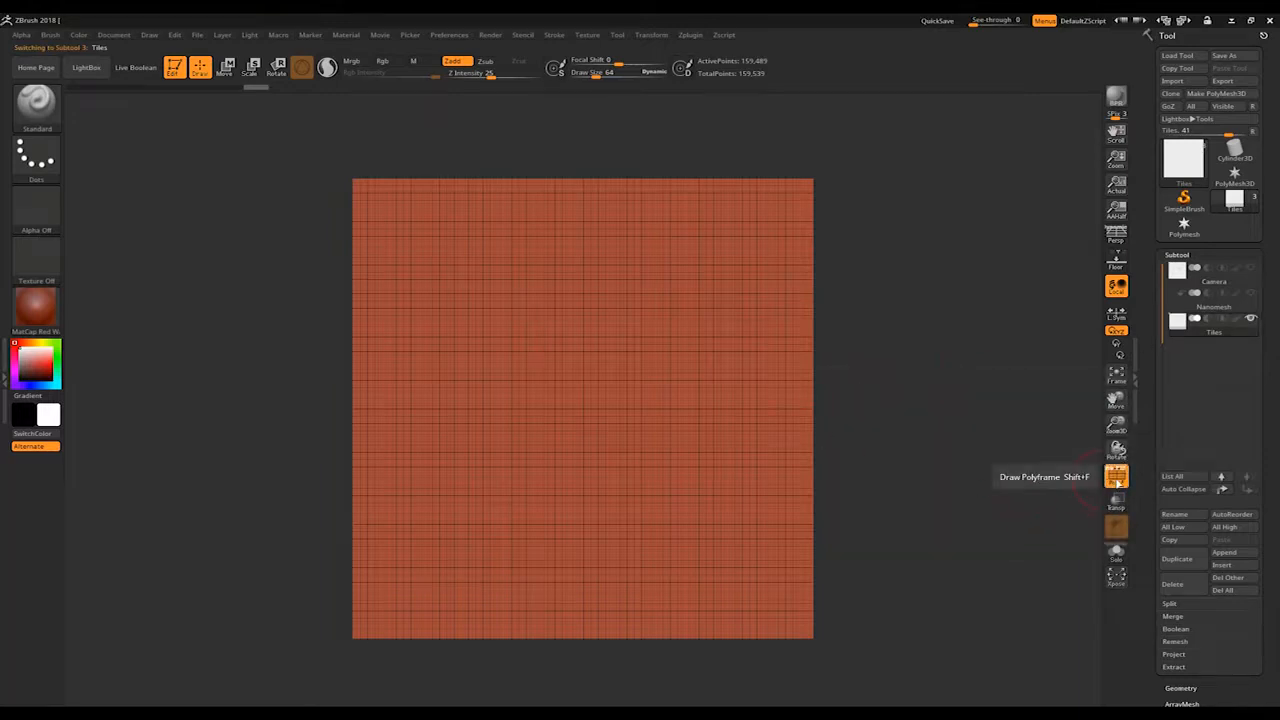
{"action": "left_click", "coordinate": [1116, 478]}
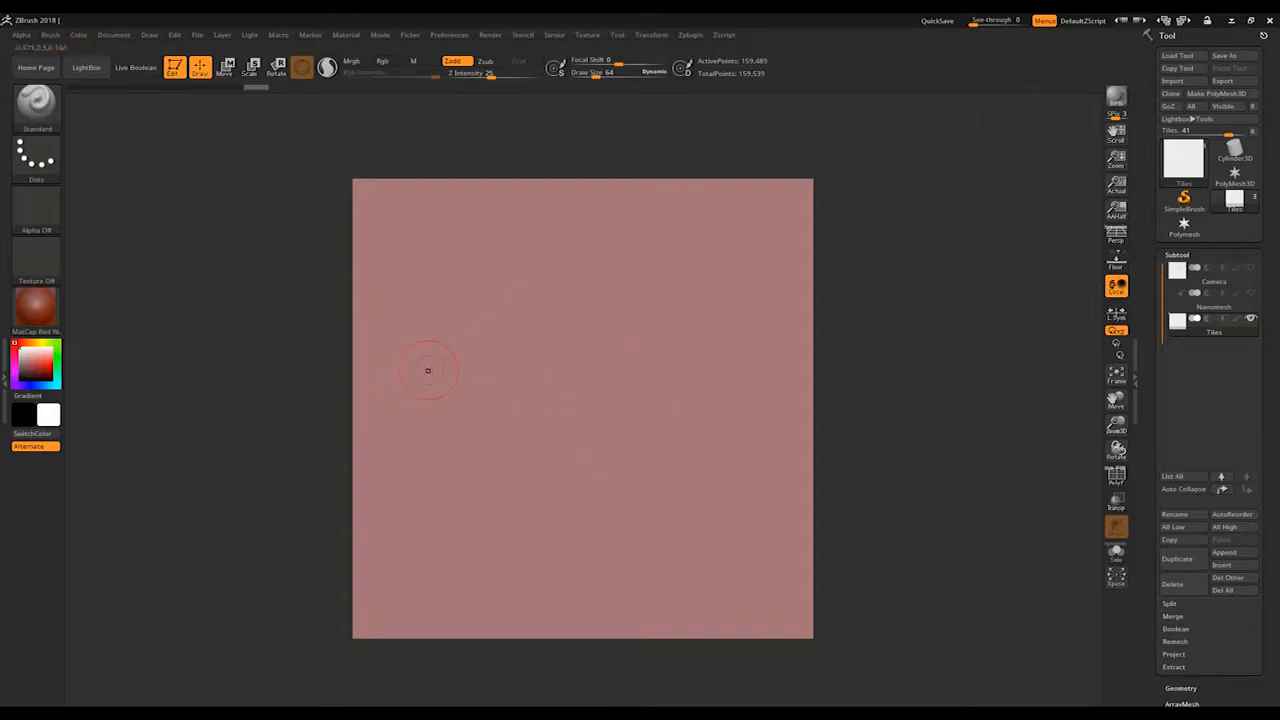
Step: Select the Standard brush and turn on WrapMode in its curve settings
{"action": "left_click", "coordinate": [36, 102]}
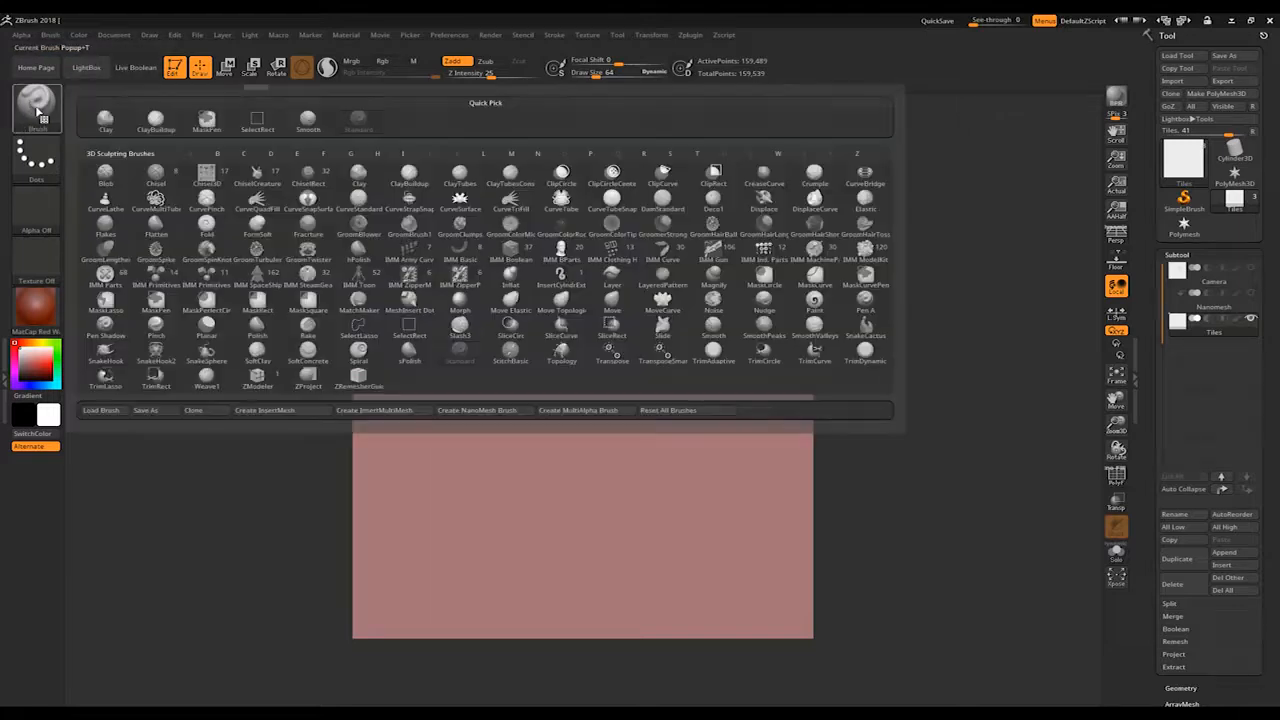
{"action": "left_click", "coordinate": [365, 128]}
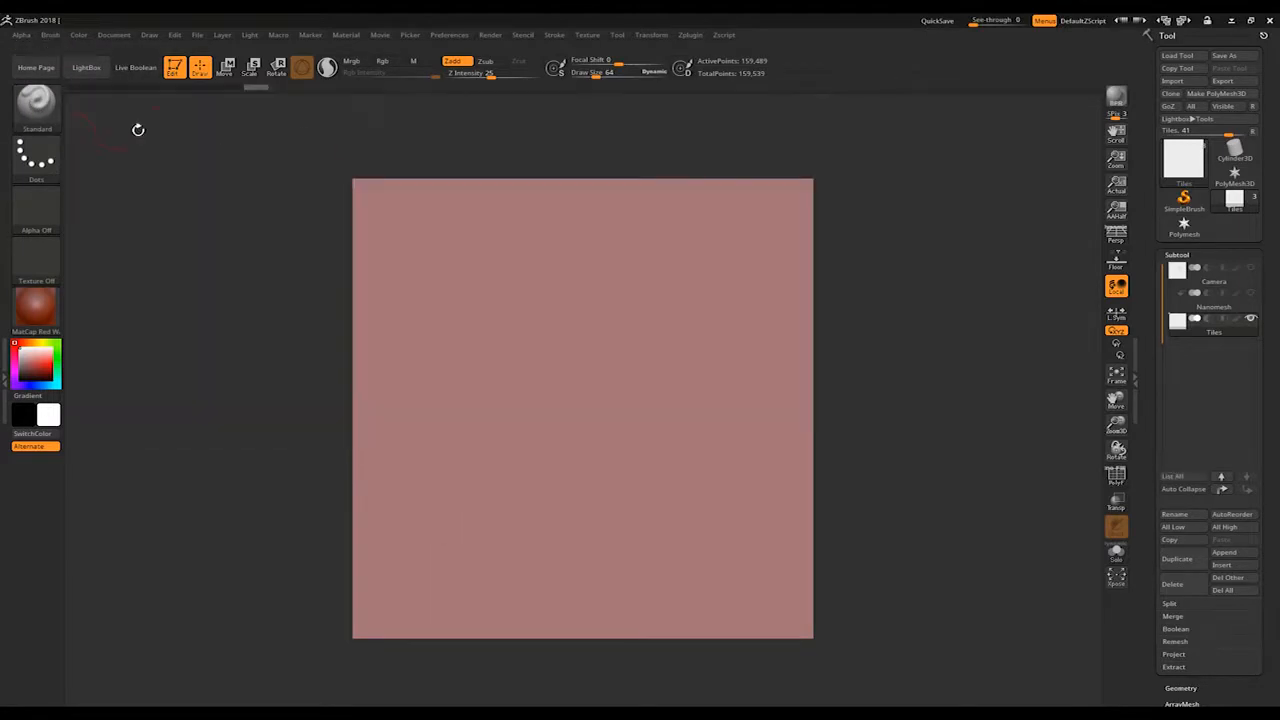
{"action": "left_click", "coordinate": [50, 35]}
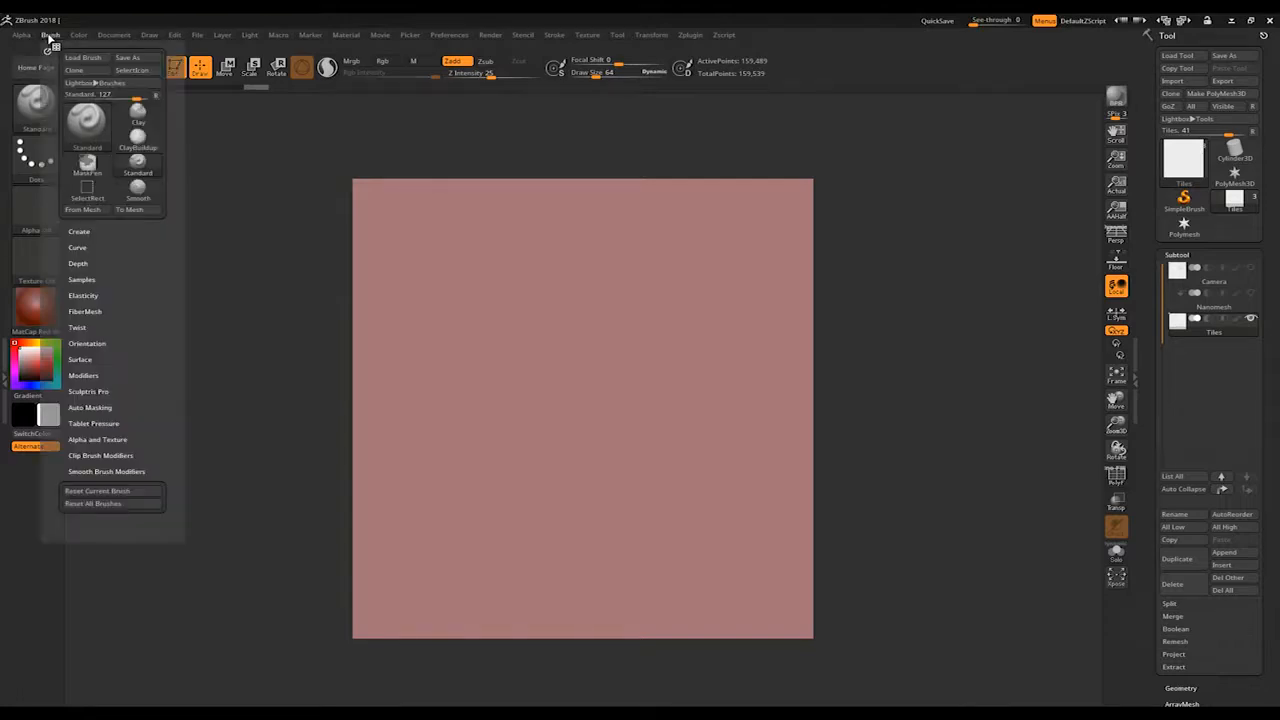
{"action": "left_click", "coordinate": [78, 247]}
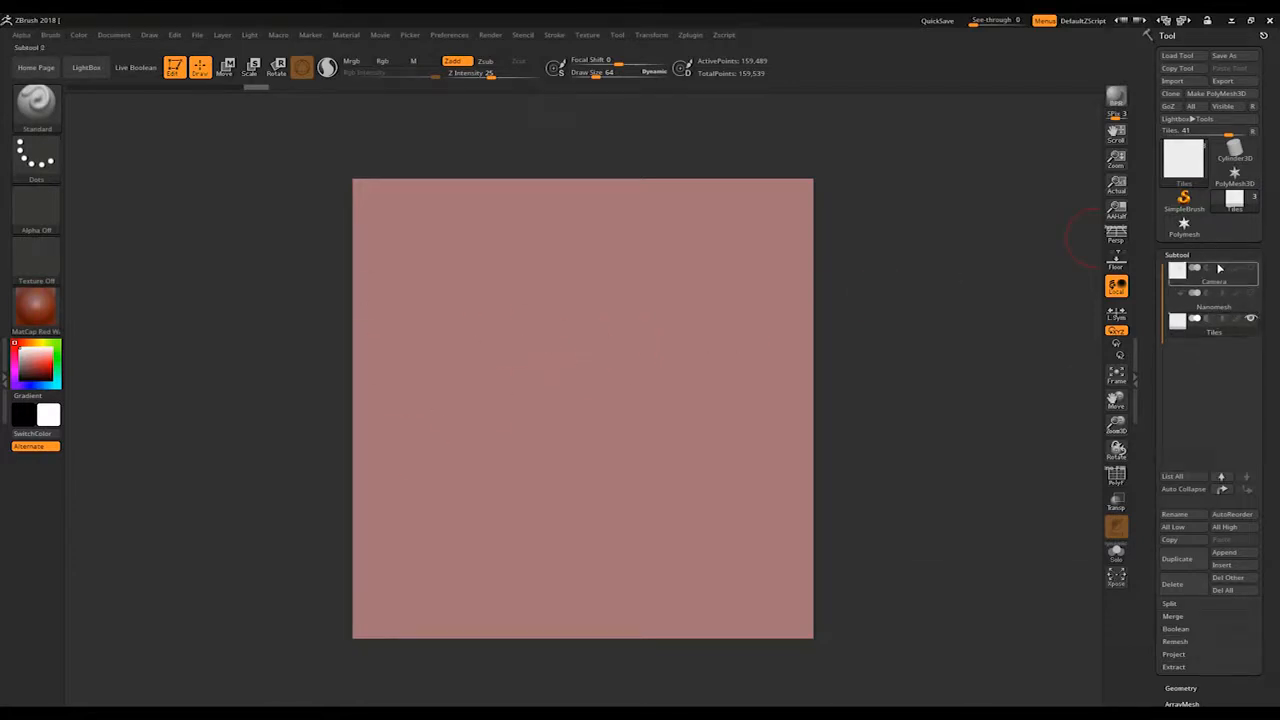
{"action": "mouse_move", "coordinate": [1222, 270]}
{"action": "mouse_move", "coordinate": [1208, 318]}
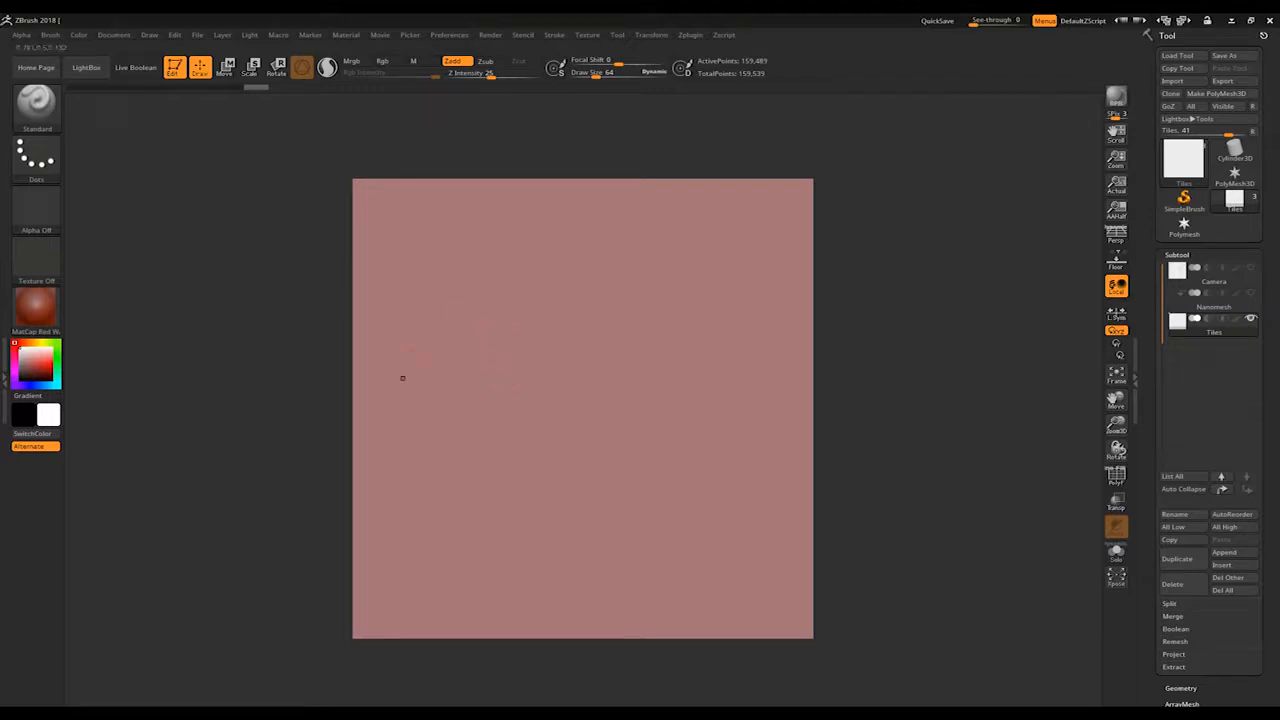
Step: Sculpt test strokes with the Standard brush across the borders of the Tiles plane, and undo them
{"action": "mouse_move", "coordinate": [491, 370]}
{"action": "left_mouse_down"}
{"action": "mouse_move", "coordinate": [342, 372]}
{"action": "mouse_move", "coordinate": [248, 355]}
{"action": "mouse_move", "coordinate": [180, 313]}
{"action": "mouse_move", "coordinate": [86, 374]}
{"action": "left_mouse_up"}
{"action": "mouse_move", "coordinate": [593, 470]}
{"action": "left_mouse_down"}
{"action": "mouse_move", "coordinate": [599, 583]}
{"action": "mouse_move", "coordinate": [583, 677]}
{"action": "mouse_move", "coordinate": [668, 696]}
{"action": "mouse_move", "coordinate": [730, 540]}
{"action": "mouse_move", "coordinate": [660, 345]}
{"action": "mouse_move", "coordinate": [445, 545]}
{"action": "mouse_move", "coordinate": [400, 650]}
{"action": "mouse_move", "coordinate": [370, 658]}
{"action": "left_mouse_up"}
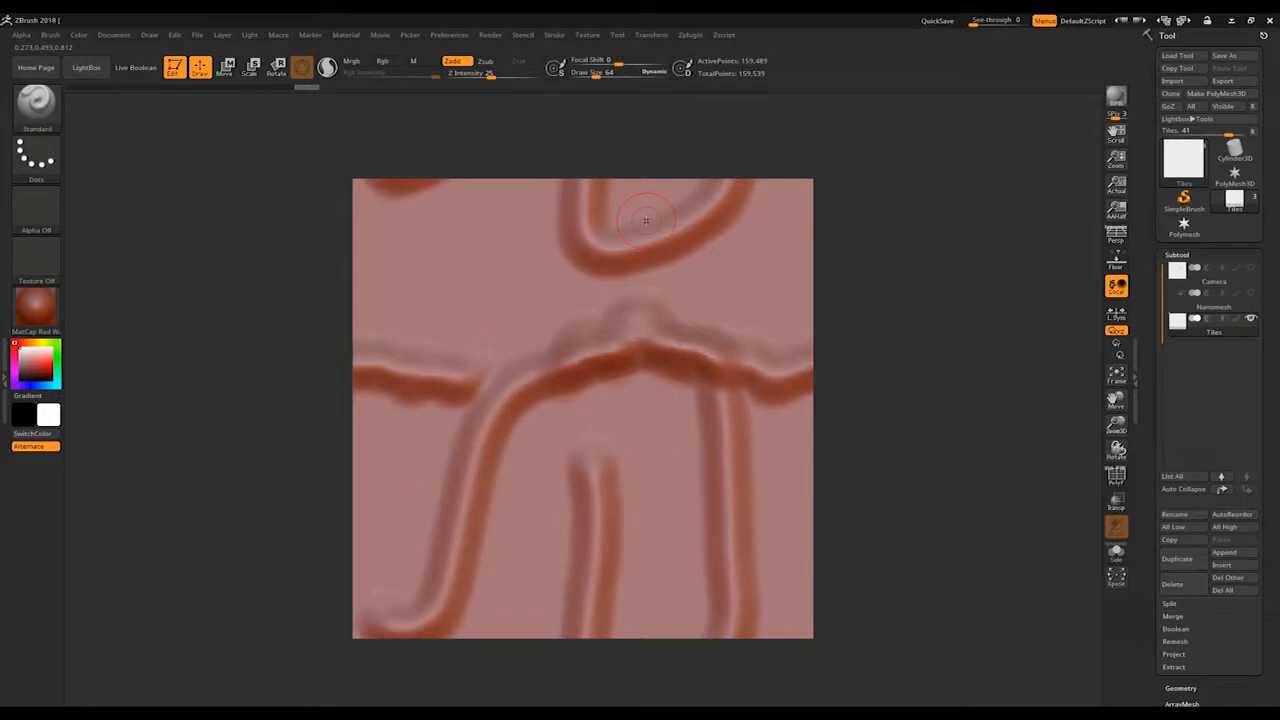
{"action": "key", "text": "ctrl+z"}
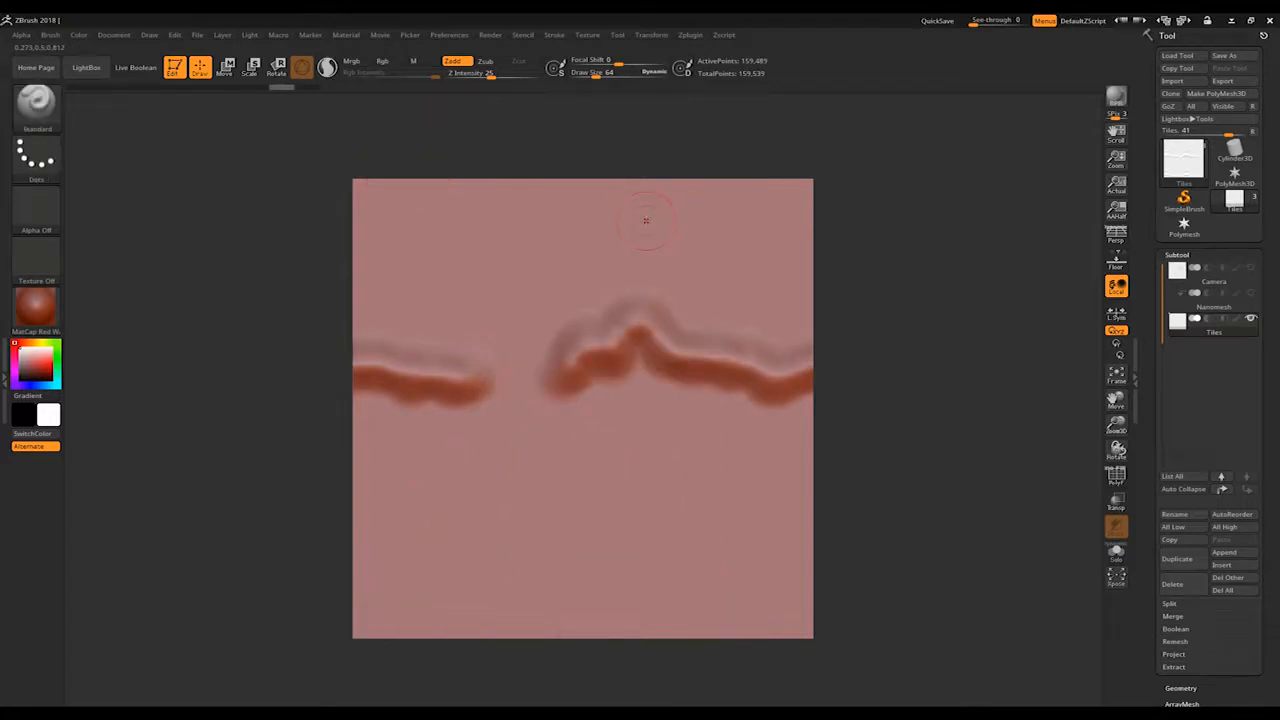
{"action": "key", "text": "ctrl+z"}
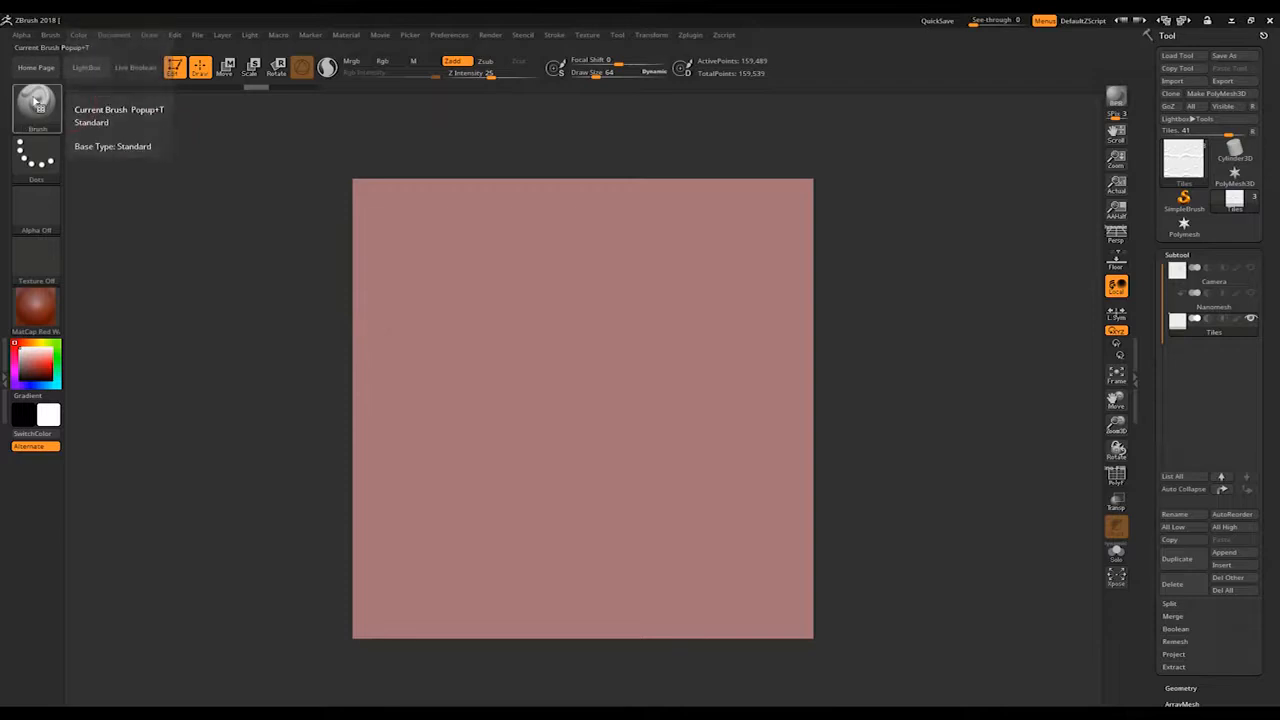
Step: Choose the Clay brush, sculpt a test stroke over one side edge of the Tiles plane, and undo it
{"action": "left_click", "coordinate": [36, 100]}
{"action": "left_click", "coordinate": [107, 120]}
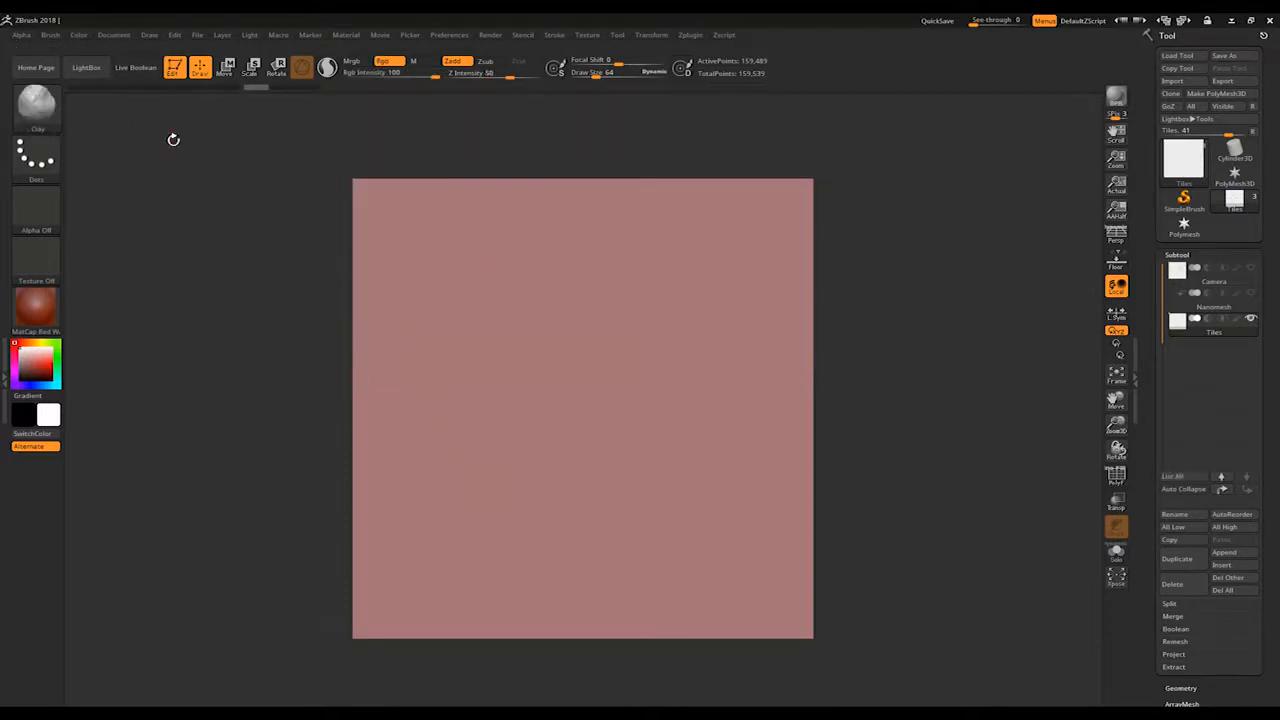
{"action": "left_click_drag", "start_coordinate": [470, 405], "coordinate": [344, 368]}
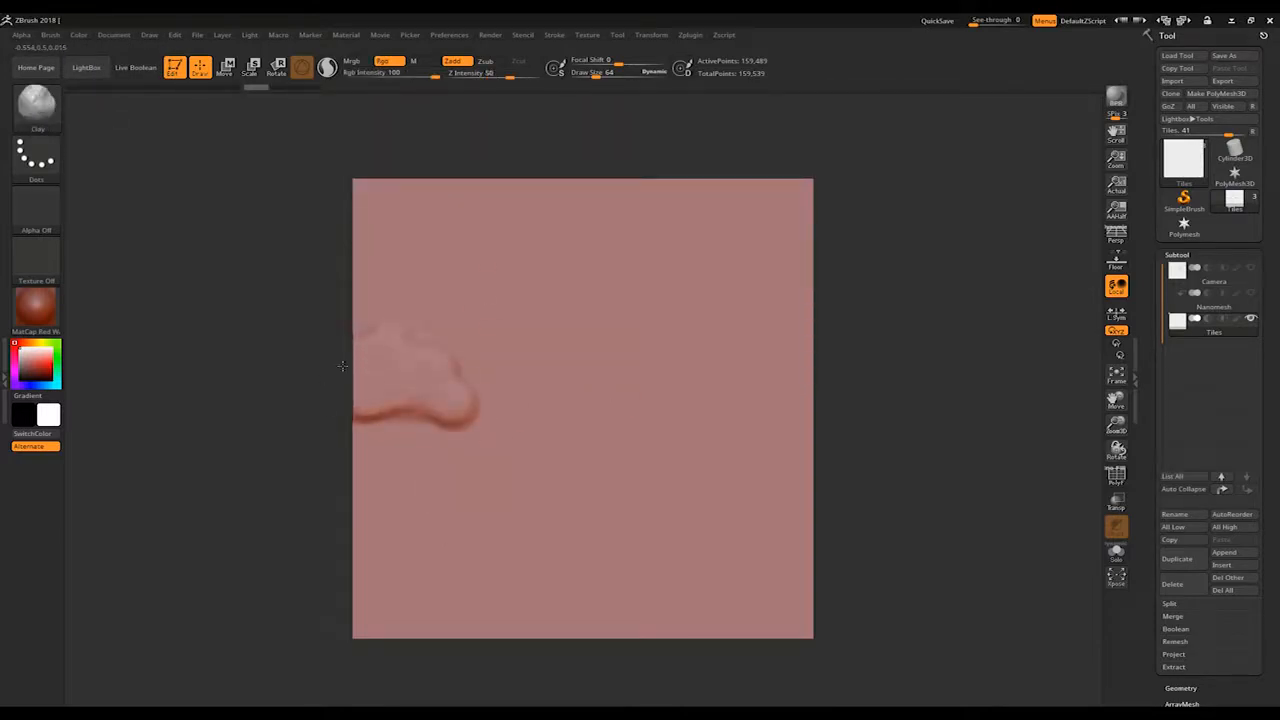
{"action": "key", "text": "ctrl+z"}
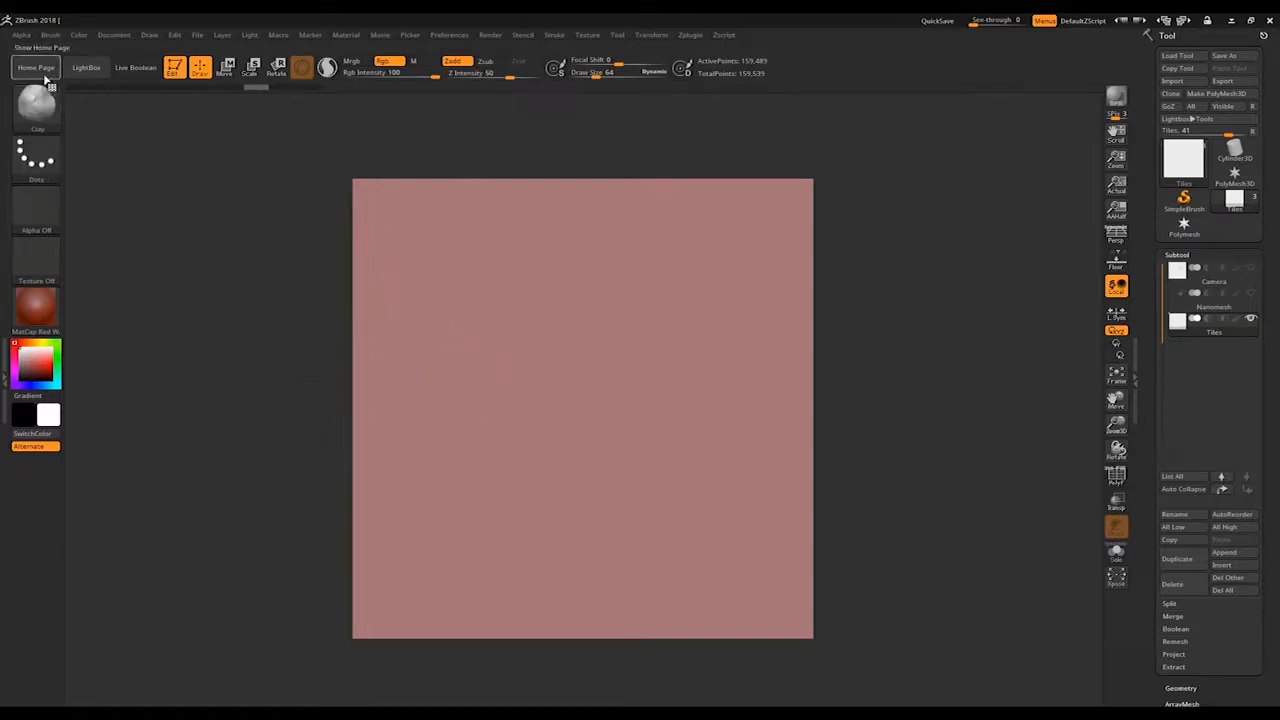
Step: Turn on WrapMode for the Clay brush, test it with a stroke across the plane's side edge, and undo the stroke
{"action": "left_click", "coordinate": [52, 37]}
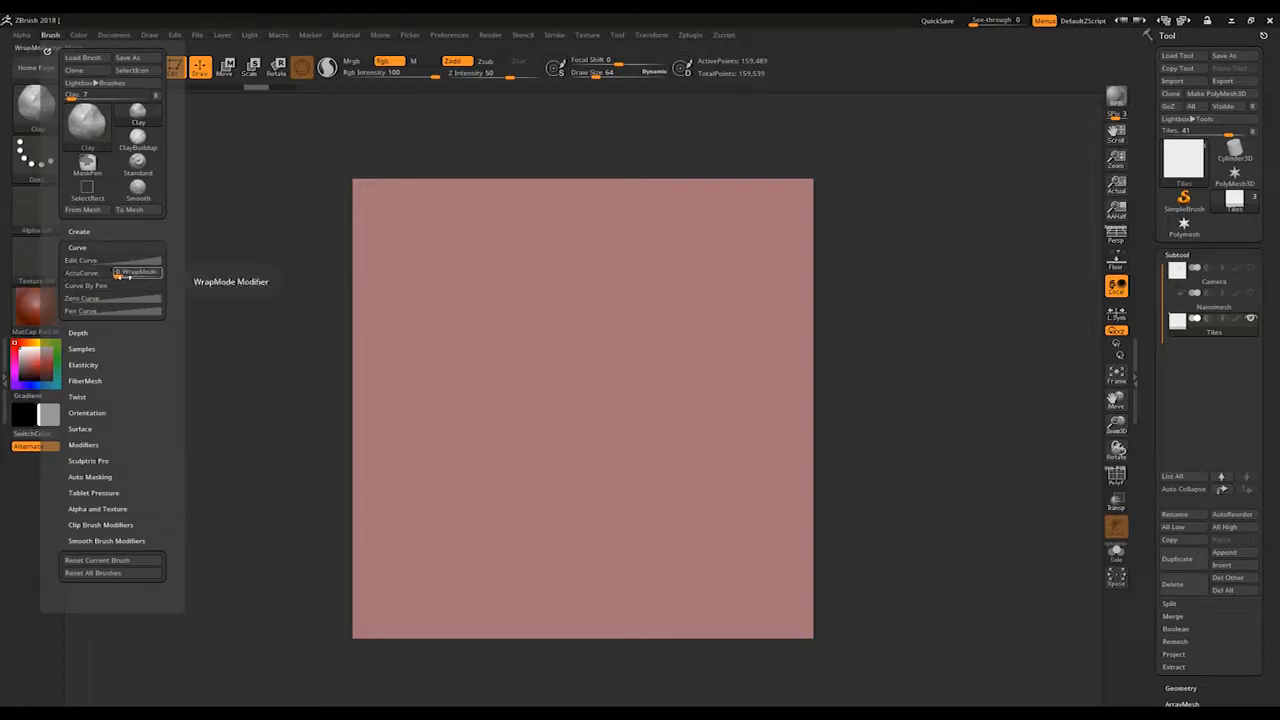
{"action": "mouse_move", "coordinate": [487, 396]}
{"action": "left_mouse_down"}
{"action": "mouse_move", "coordinate": [345, 405]}
{"action": "mouse_move", "coordinate": [320, 323]}
{"action": "mouse_move", "coordinate": [269, 423]}
{"action": "left_mouse_up"}
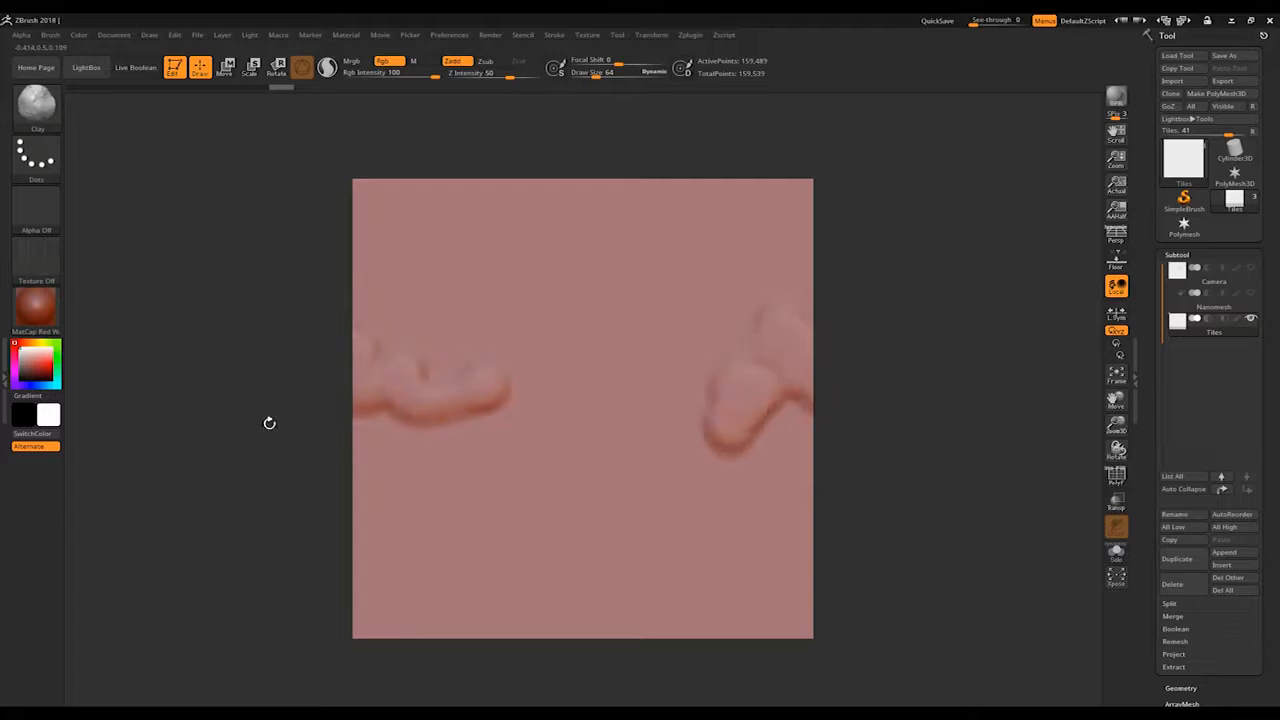
{"action": "key", "text": "ctrl+z"}
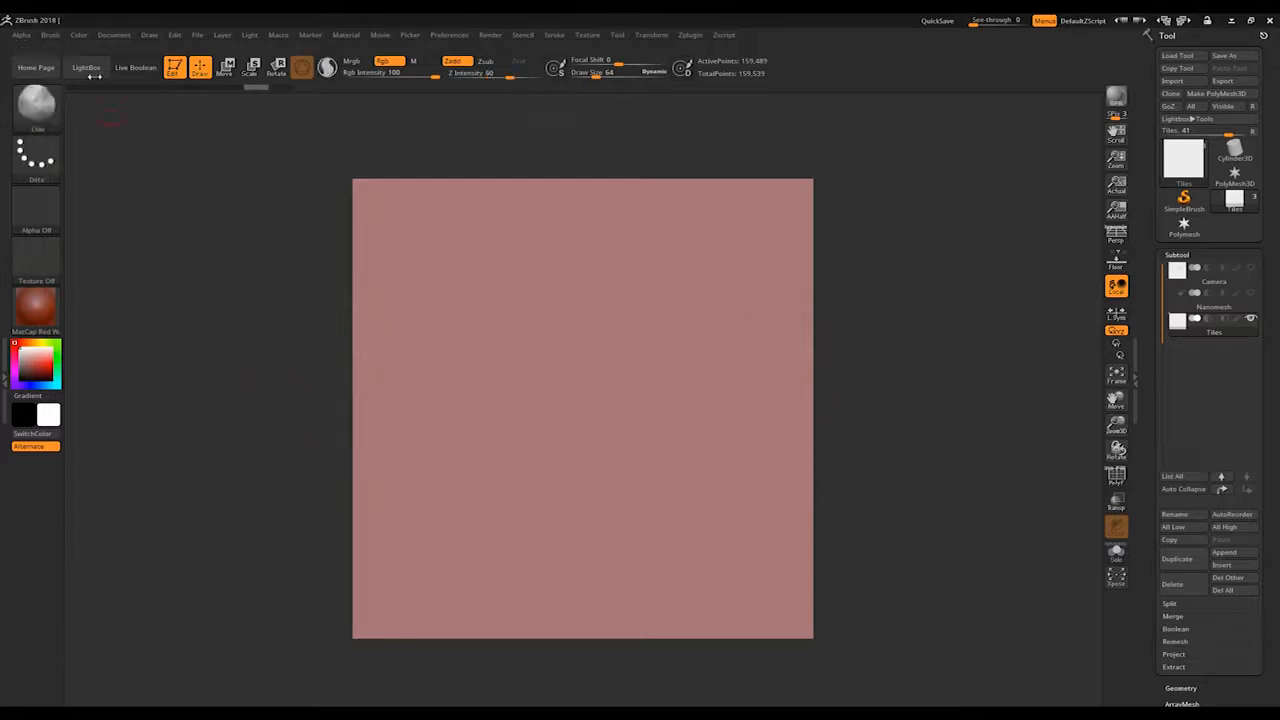
Step: Switch back to the Standard brush, sculpt a diagonal test stroke on the Tiles plane, and undo it
{"action": "left_click", "coordinate": [37, 102]}
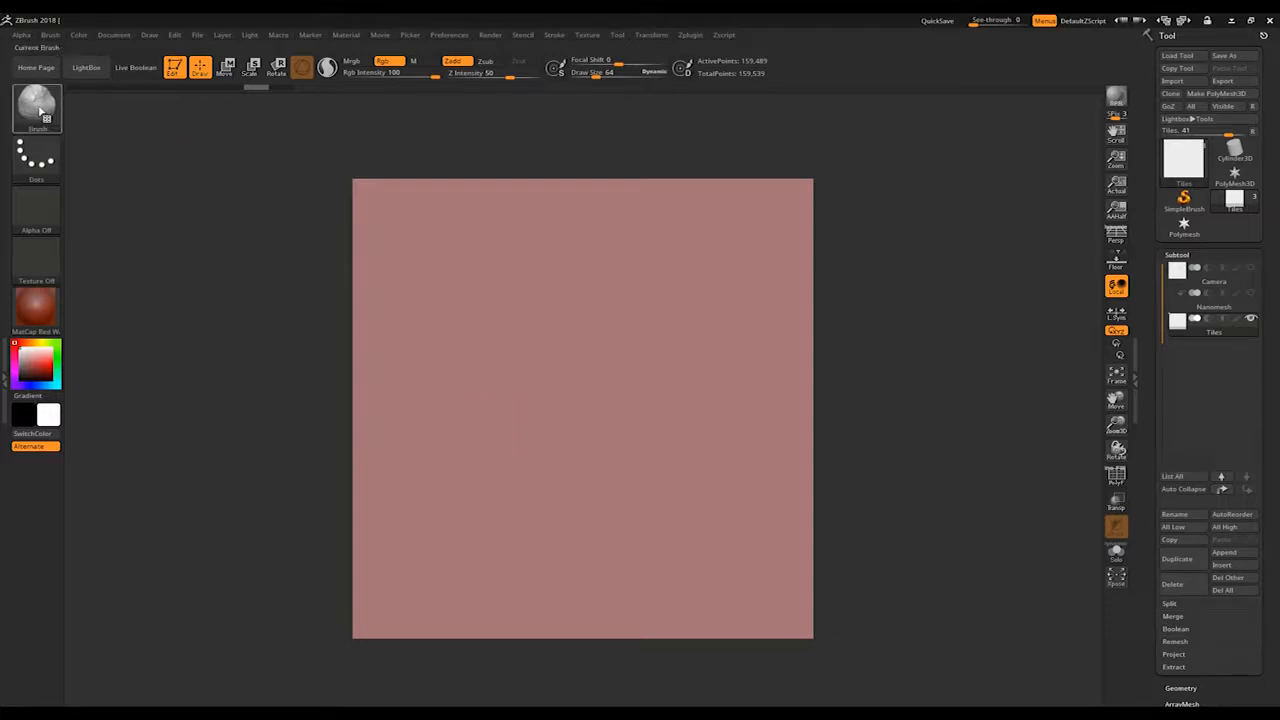
{"action": "left_click", "coordinate": [36, 103]}
{"action": "left_click", "coordinate": [358, 121]}
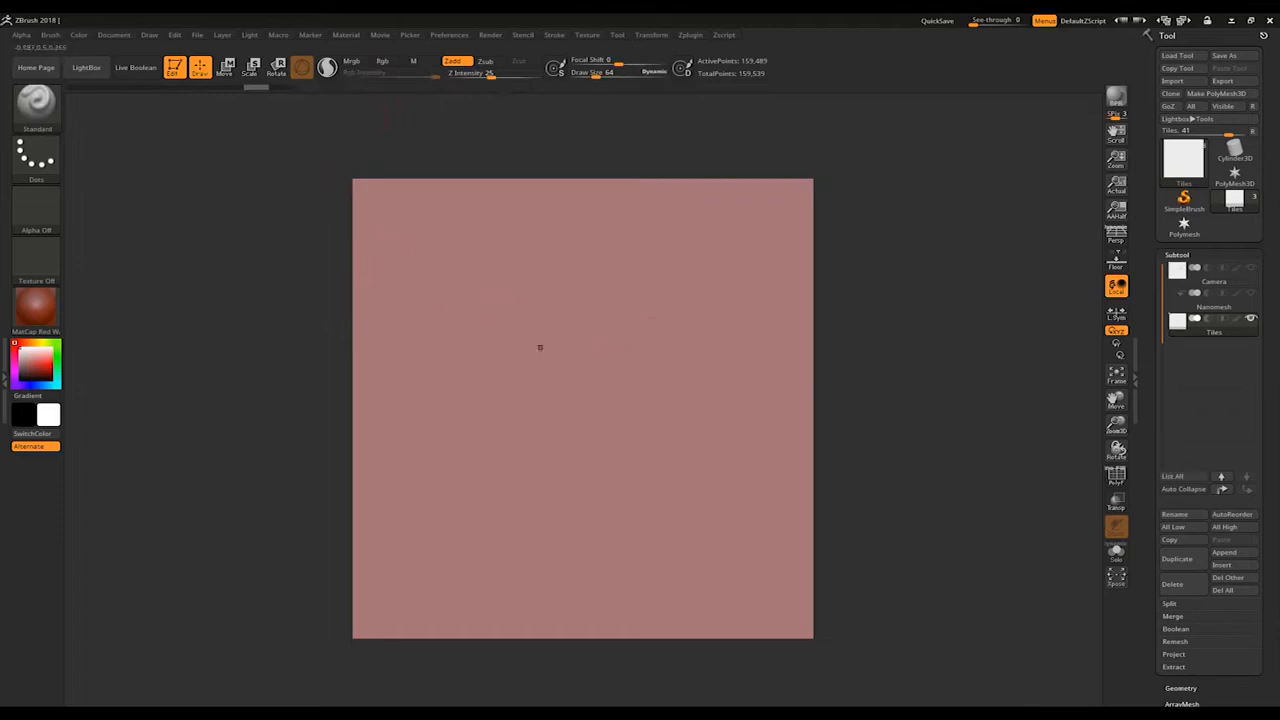
{"action": "left_click_drag", "start_coordinate": [515, 538], "coordinate": [755, 228]}
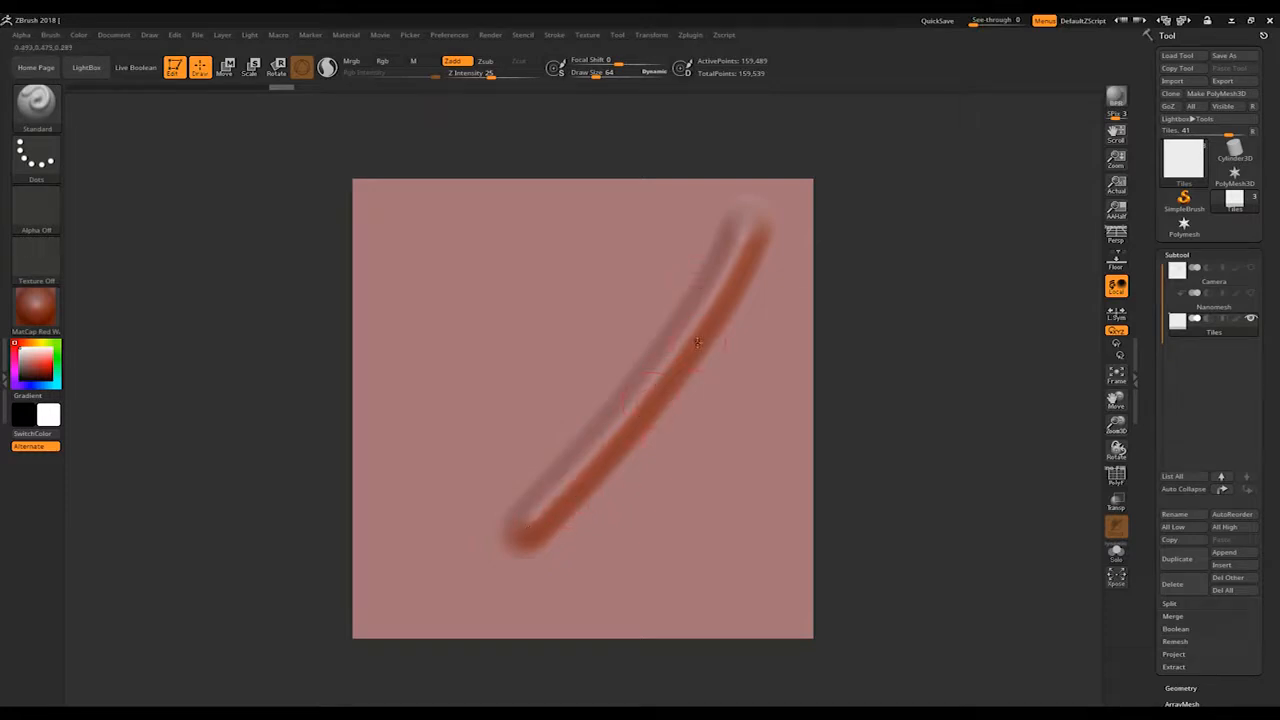
{"action": "key", "text": "ctrl+z"}
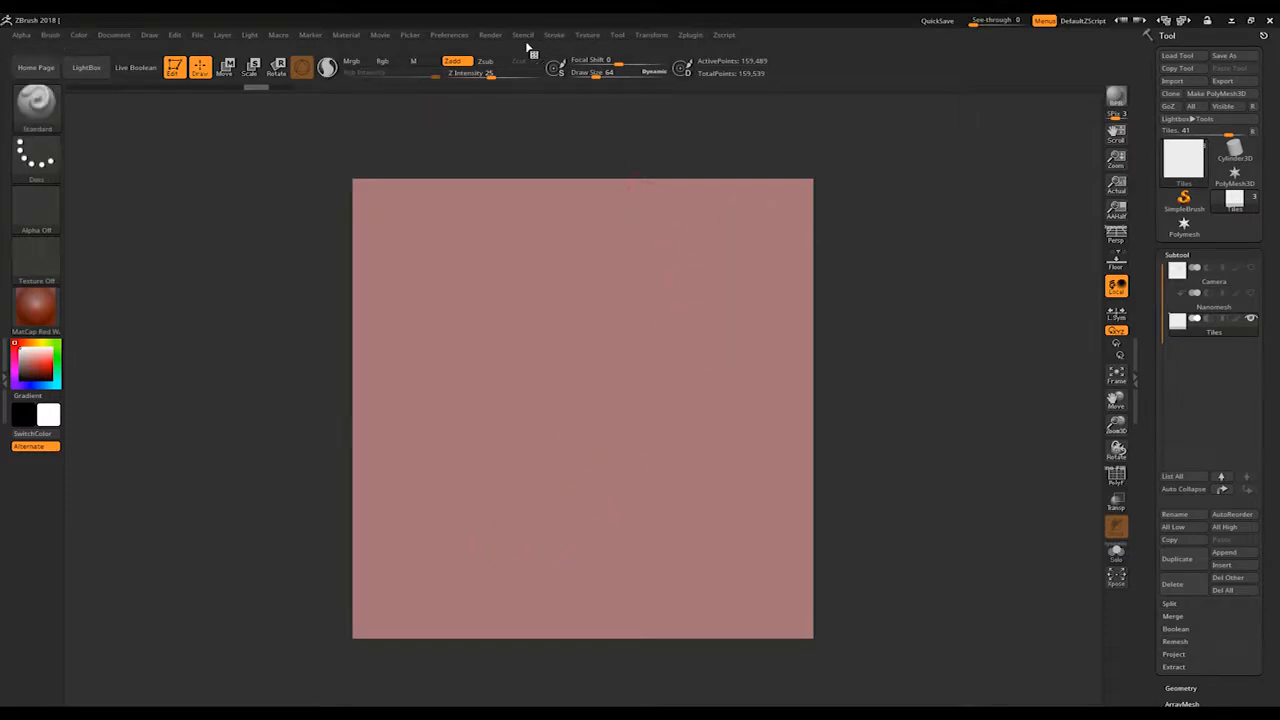
Step: Set LazyStep to 2.5, test the dot spacing with a diagonal stroke, and undo it
{"action": "left_click", "coordinate": [553, 35]}
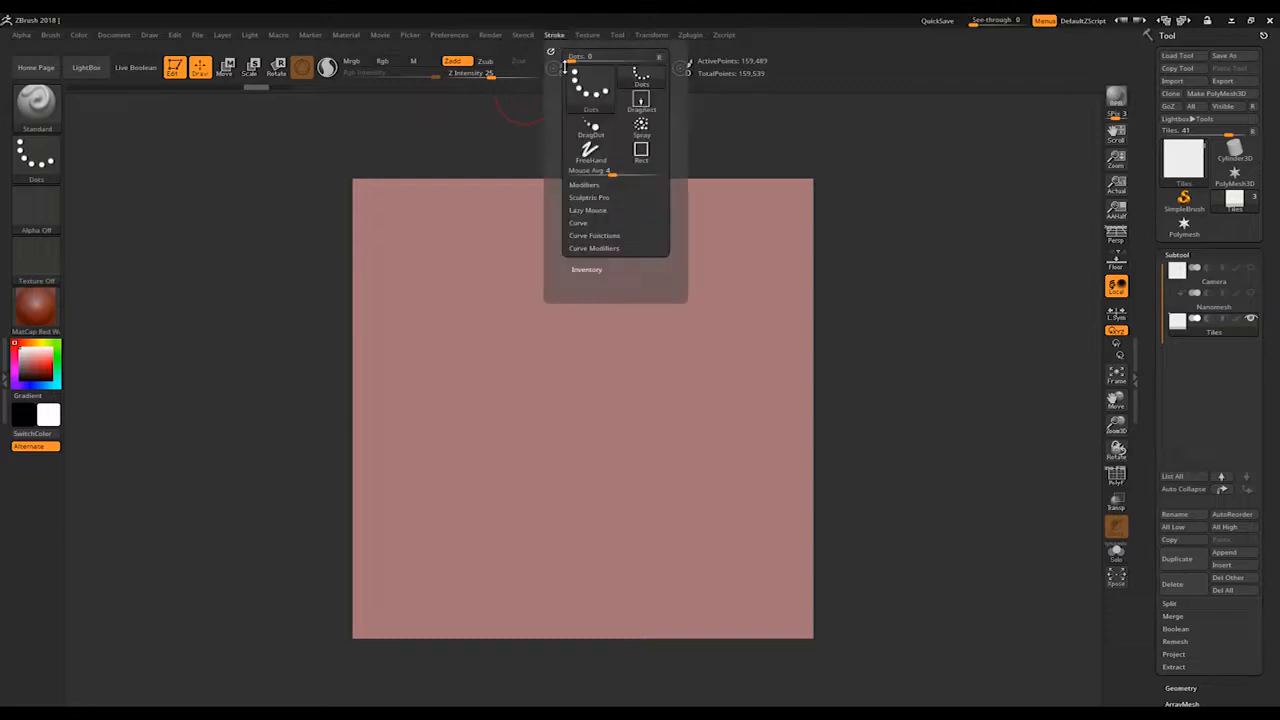
{"action": "left_click", "coordinate": [590, 210]}
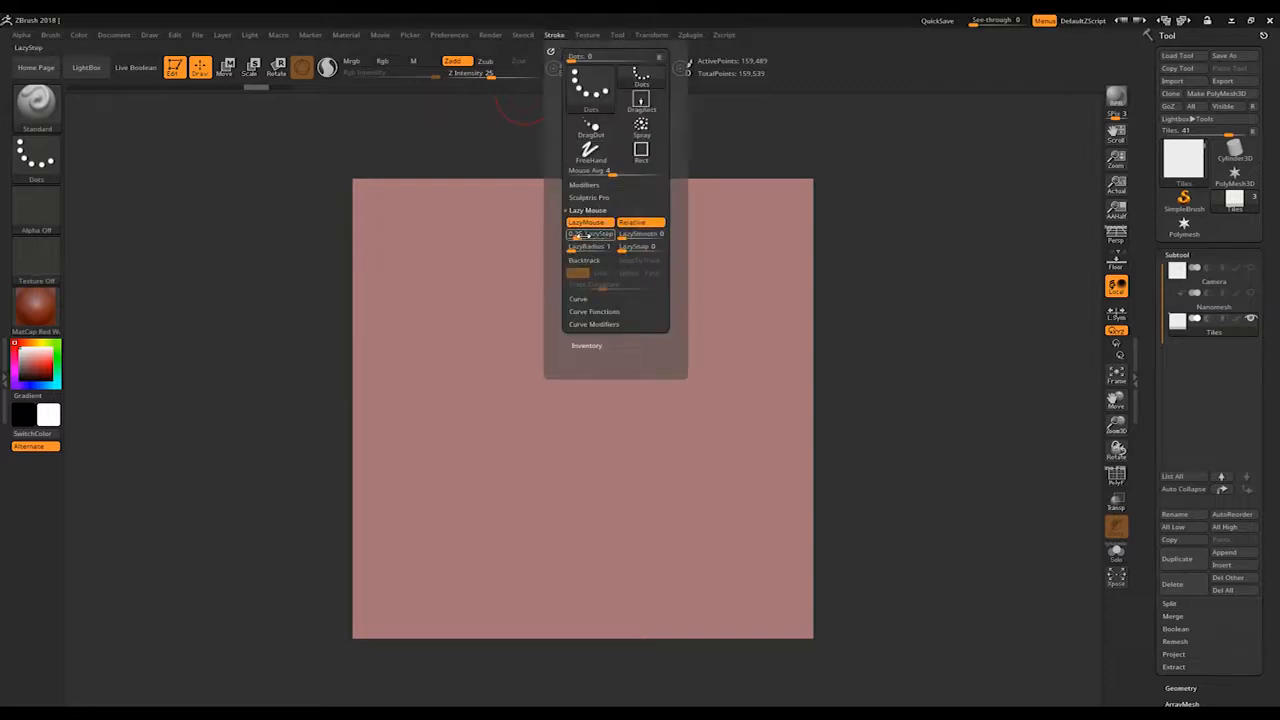
{"action": "left_click", "coordinate": [583, 235]}
{"action": "left_click_drag", "start_coordinate": [589, 239], "coordinate": [591, 240]}
{"action": "left_click_drag", "start_coordinate": [698, 269], "coordinate": [457, 503]}
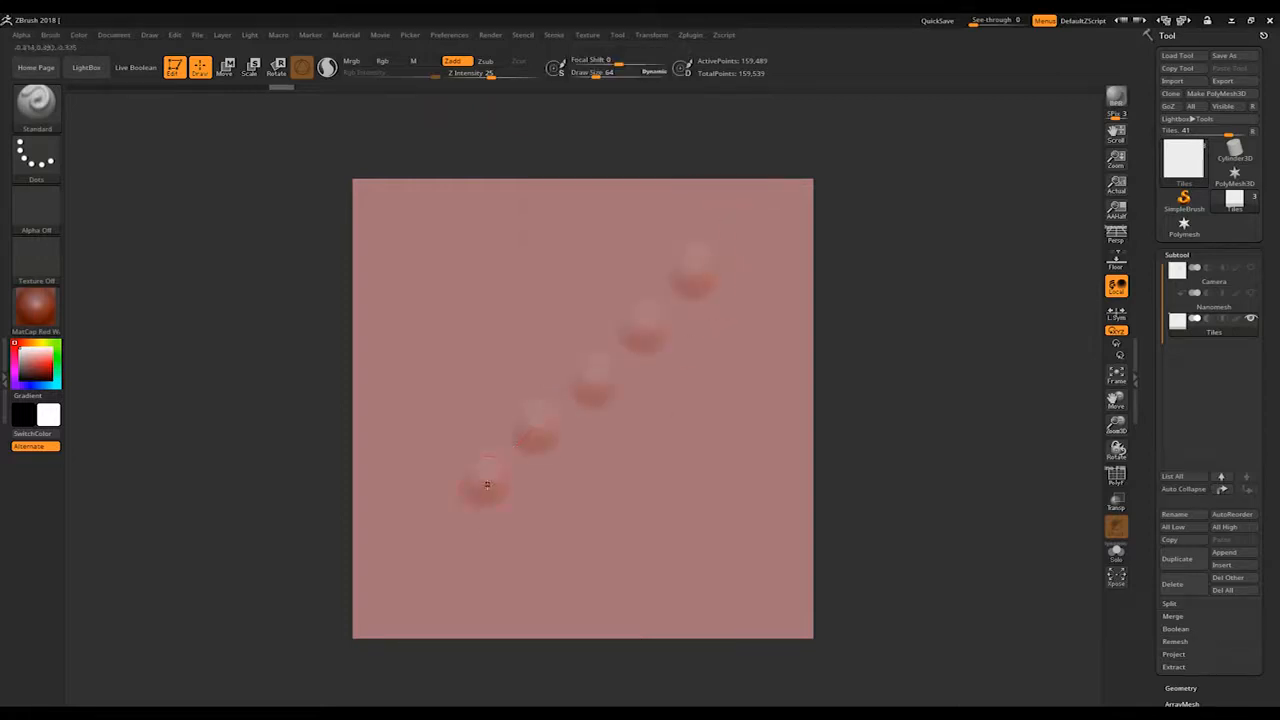
{"action": "key", "text": "ctrl+z"}
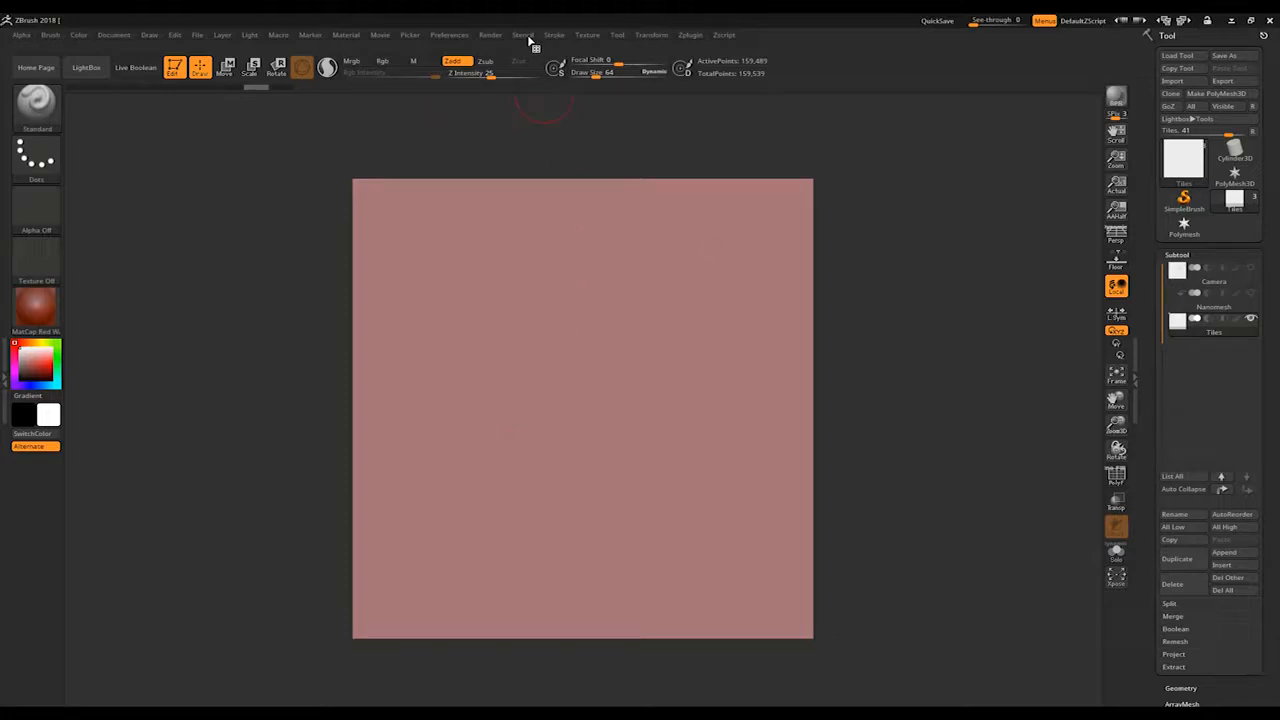
Step: Lower LazyStep to its minimum, test it with a diagonal stroke across the Tiles plane, and undo the stroke
{"action": "left_click", "coordinate": [557, 37]}
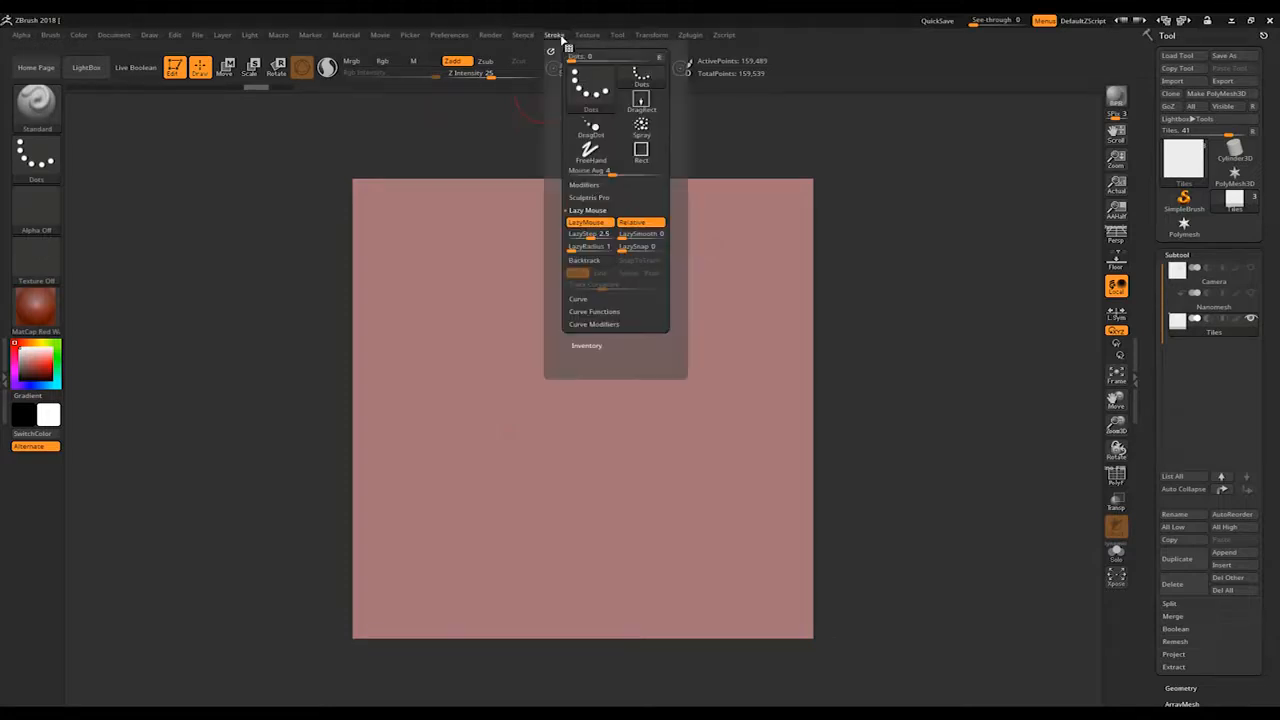
{"action": "left_click_drag", "start_coordinate": [592, 238], "coordinate": [566, 239]}
{"action": "left_click_drag", "start_coordinate": [760, 216], "coordinate": [362, 591]}
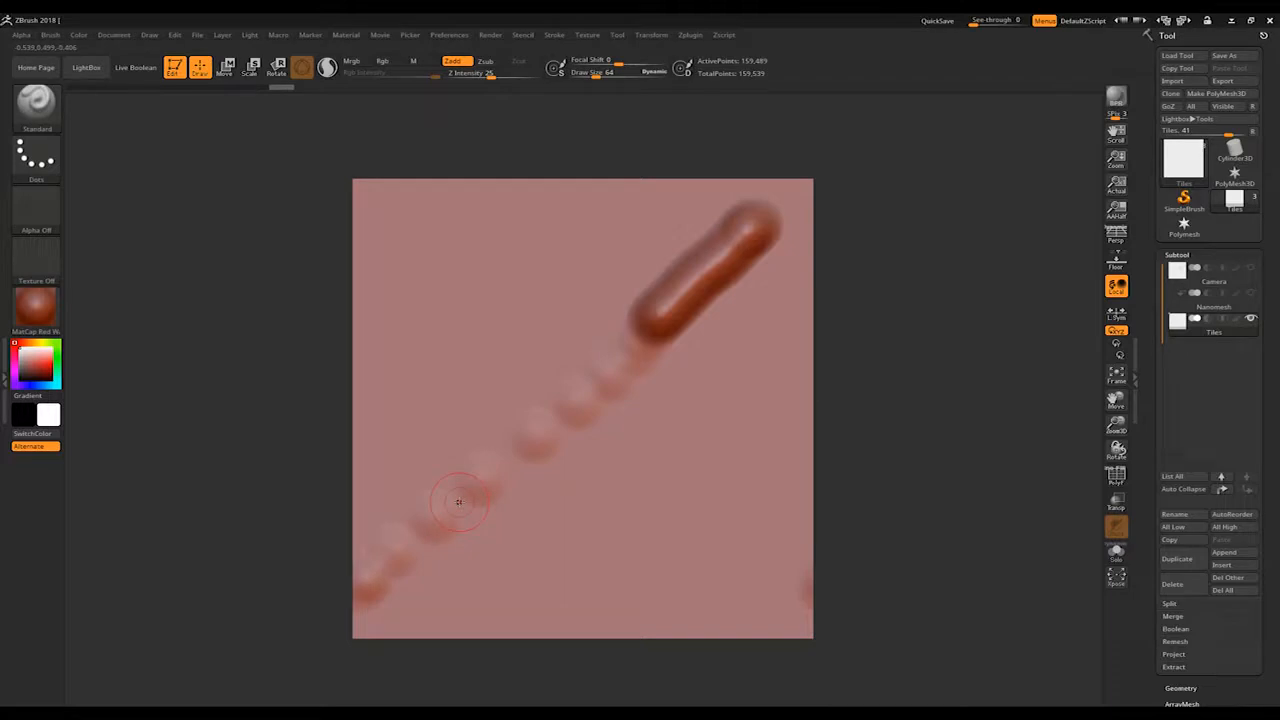
{"action": "key", "text": "ctrl+z"}
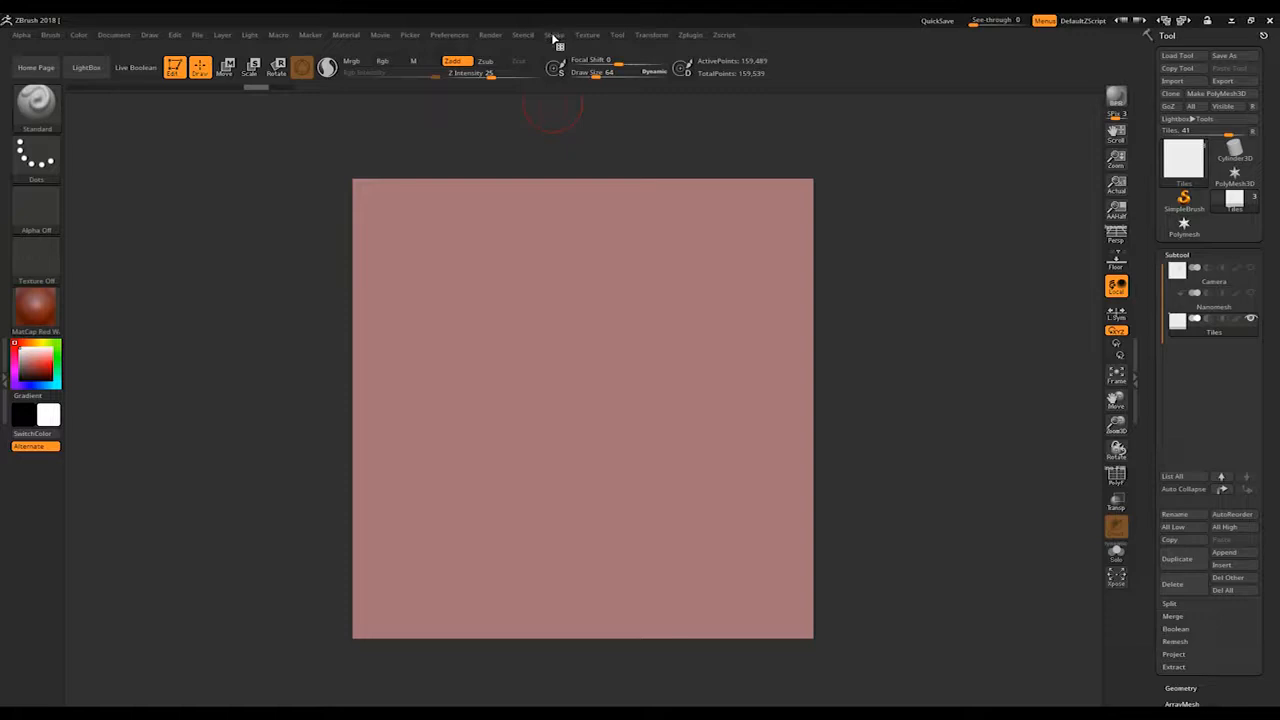
Step: Sculpt a looping test stroke with the FreeHand stroke type and an S-shaped one with Dots, undoing both
{"action": "left_click", "coordinate": [553, 36]}
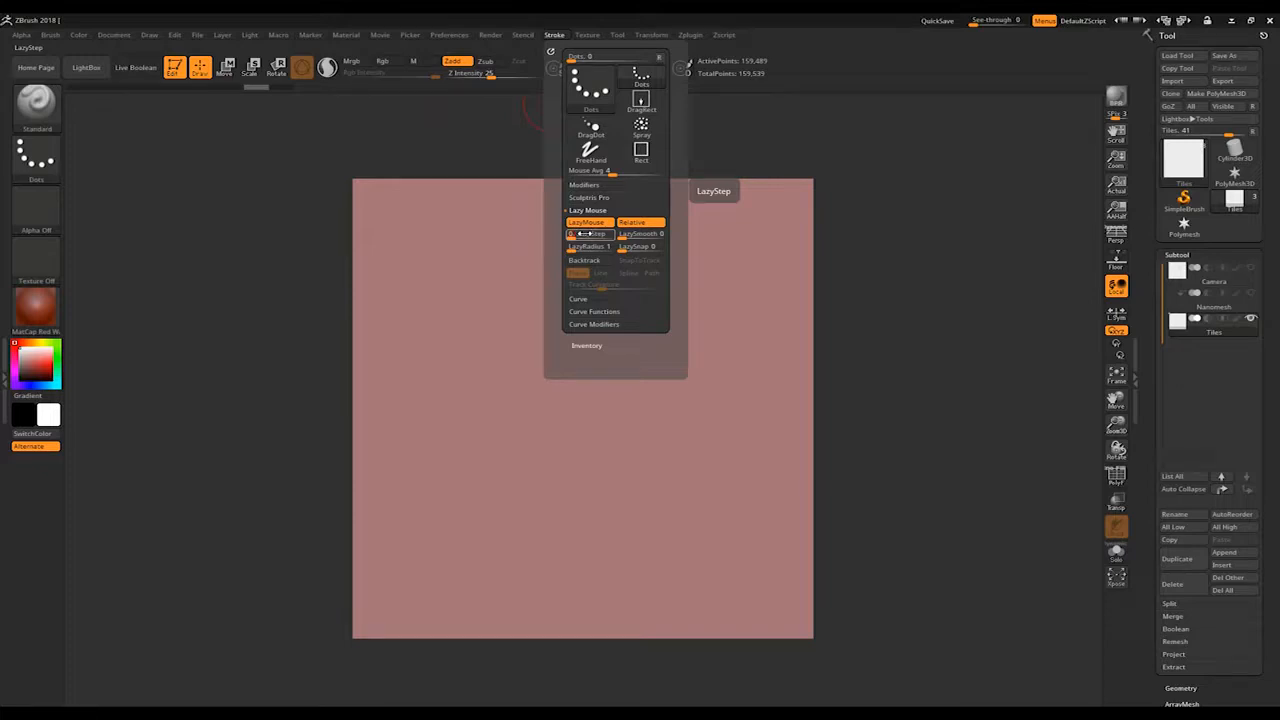
{"action": "mouse_move", "coordinate": [674, 263]}
{"action": "left_mouse_down"}
{"action": "mouse_move", "coordinate": [600, 345]}
{"action": "mouse_move", "coordinate": [660, 488]}
{"action": "mouse_move", "coordinate": [462, 584]}
{"action": "mouse_move", "coordinate": [447, 282]}
{"action": "mouse_move", "coordinate": [600, 362]}
{"action": "mouse_move", "coordinate": [770, 485]}
{"action": "left_mouse_up"}
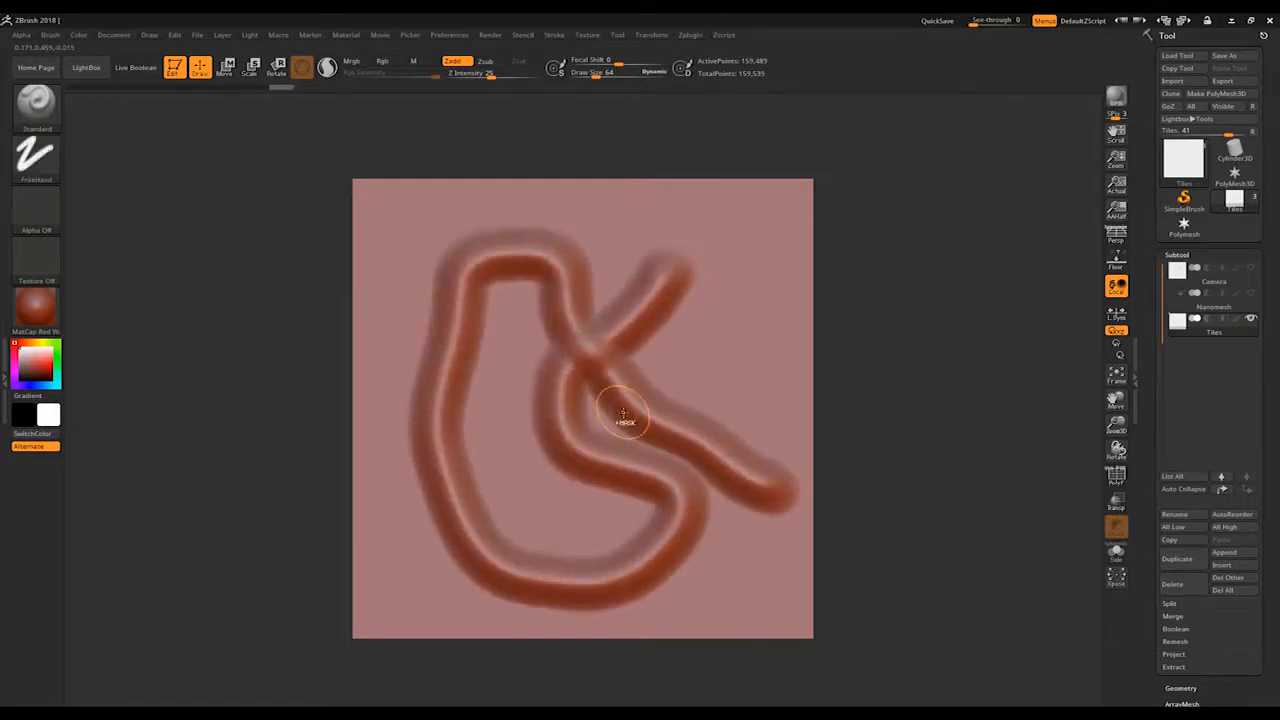
{"action": "key", "text": "ctrl+z"}
{"action": "mouse_move", "coordinate": [668, 282]}
{"action": "left_mouse_down"}
{"action": "mouse_move", "coordinate": [596, 330]}
{"action": "mouse_move", "coordinate": [517, 497]}
{"action": "left_mouse_up"}
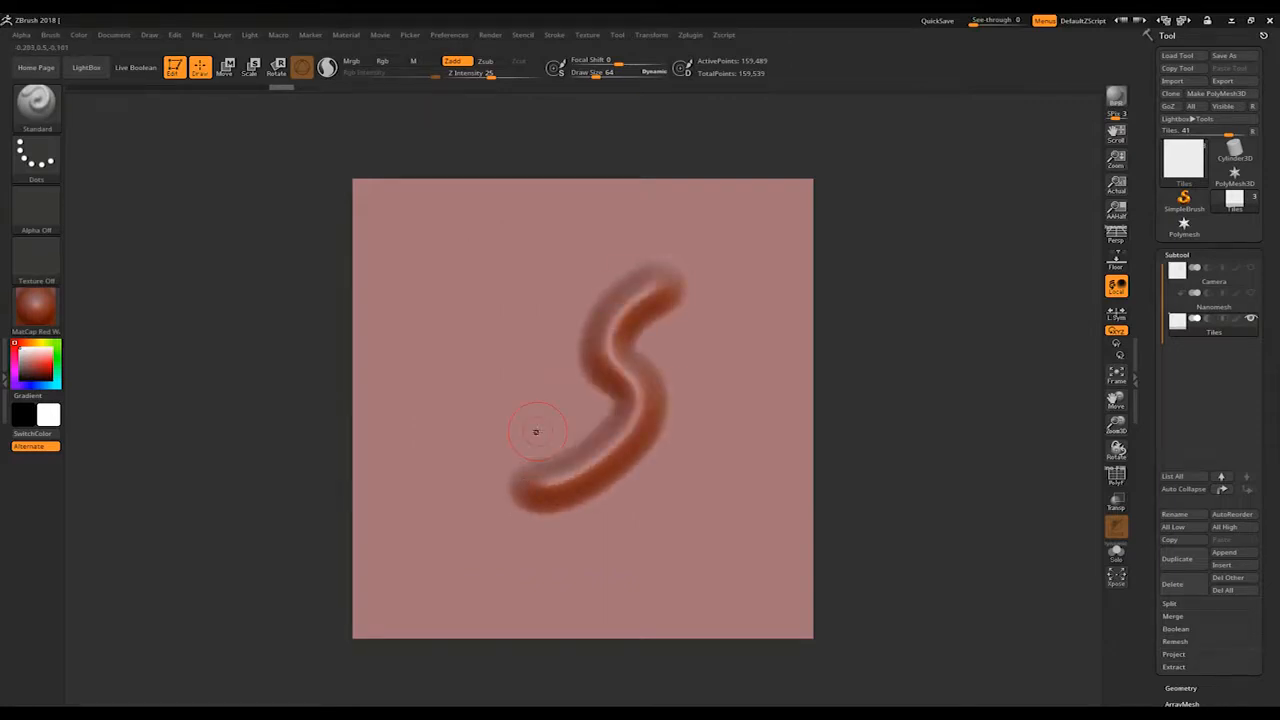
{"action": "key", "text": "ctrl+z"}
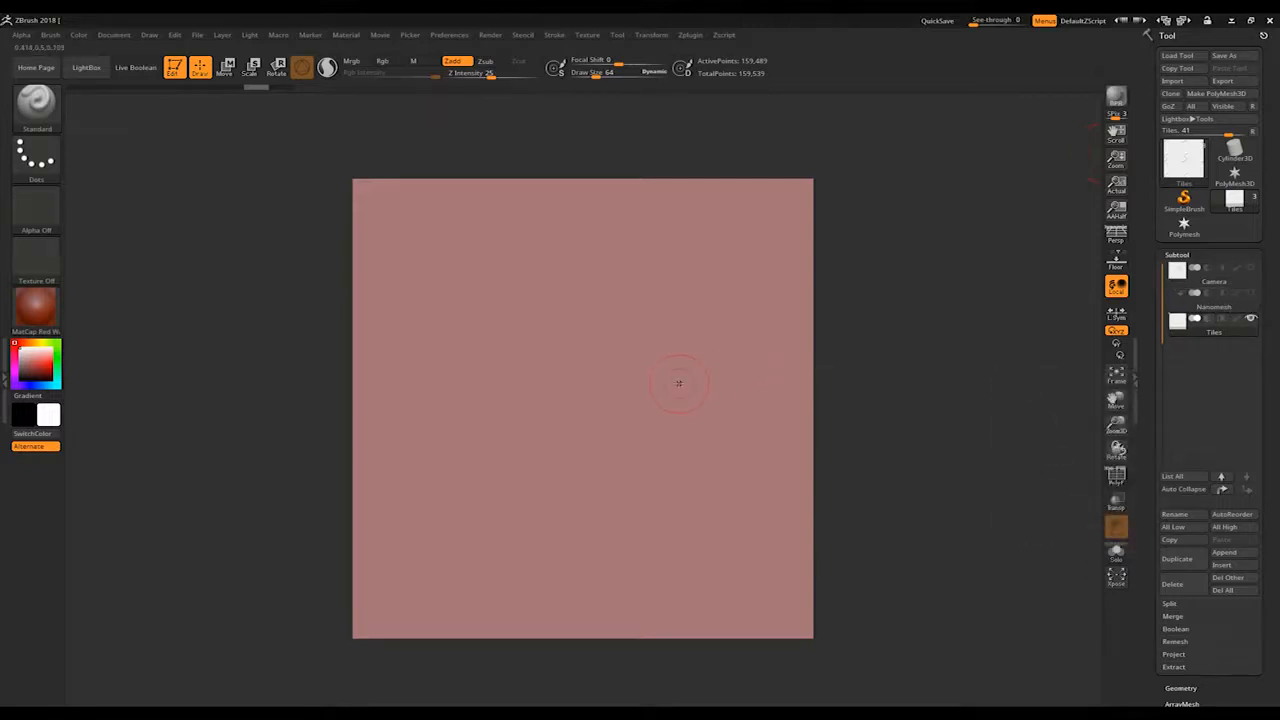
Step: Make the Nanomesh subtool active, and minimize the Photoshop tile grid reference to return to ZBrush
{"action": "key", "text": "ctrl"}
{"action": "right_click_drag", "start_coordinate": [672, 407], "coordinate": [421, 331], "text": "ctrl"}
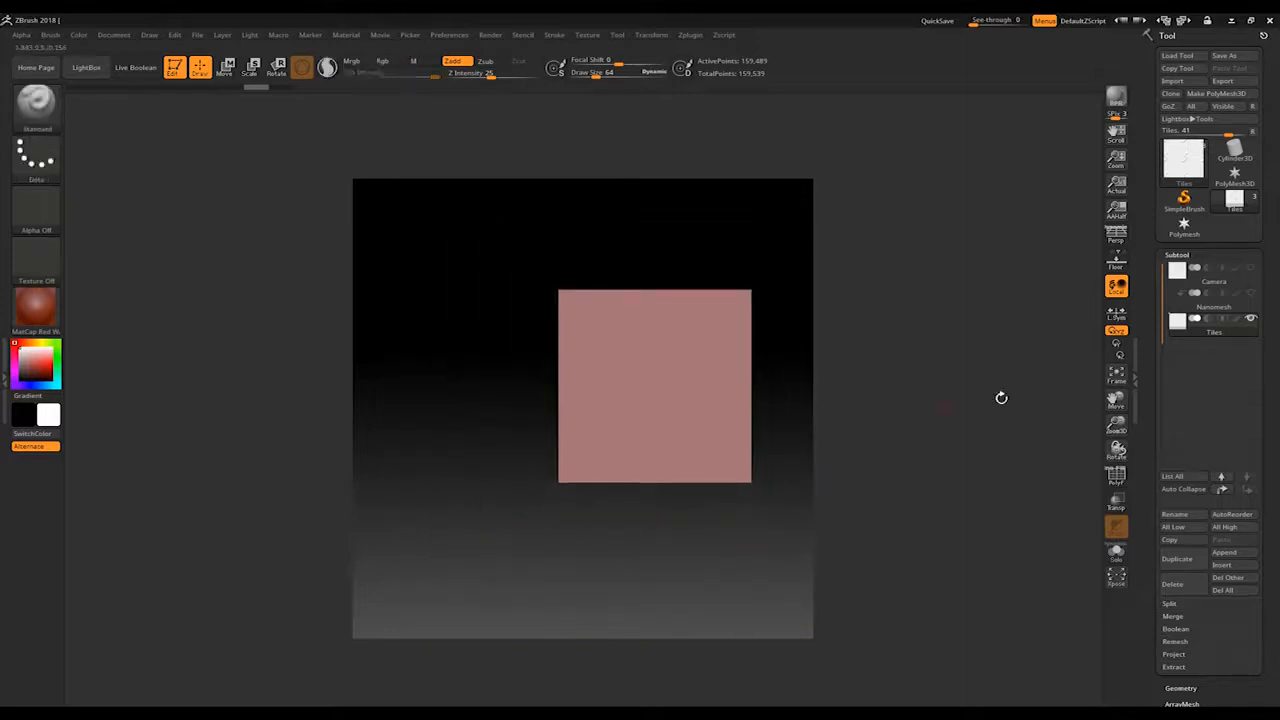
{"action": "left_click", "coordinate": [1248, 305]}
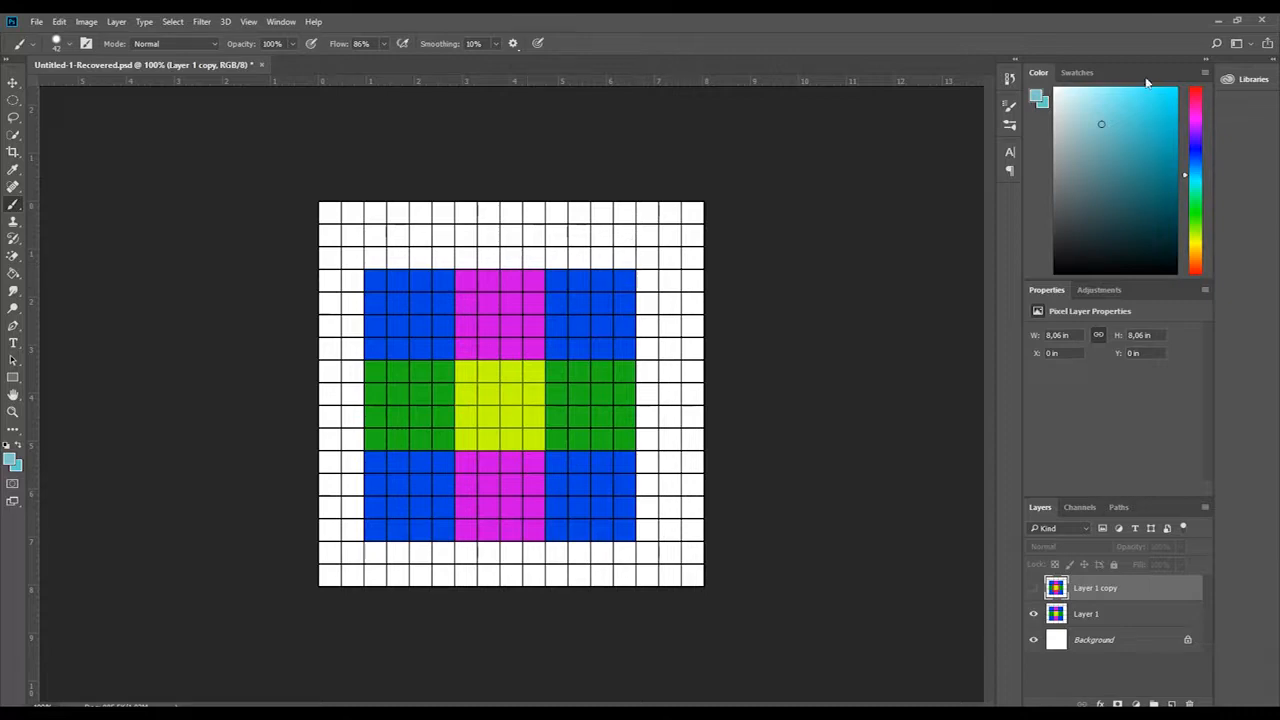
{"action": "left_click", "coordinate": [1216, 20]}
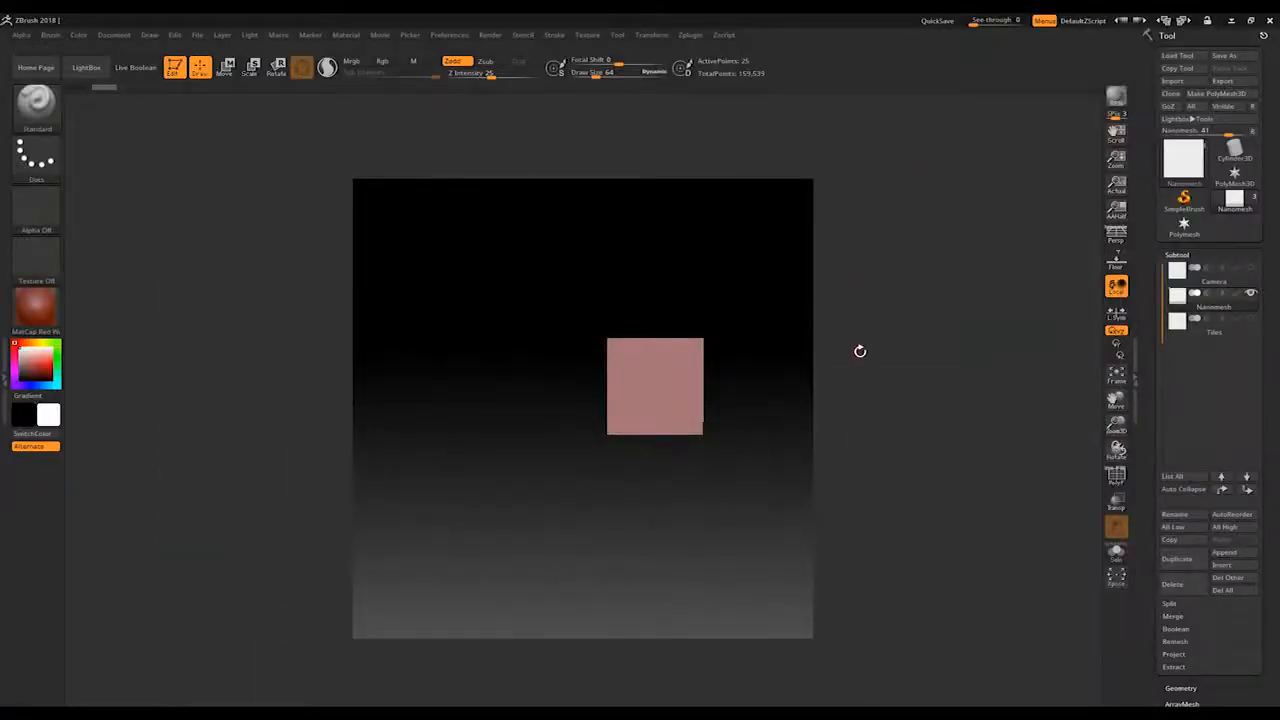
{"action": "left_click_drag", "start_coordinate": [747, 404], "coordinate": [688, 426], "text": "alt"}
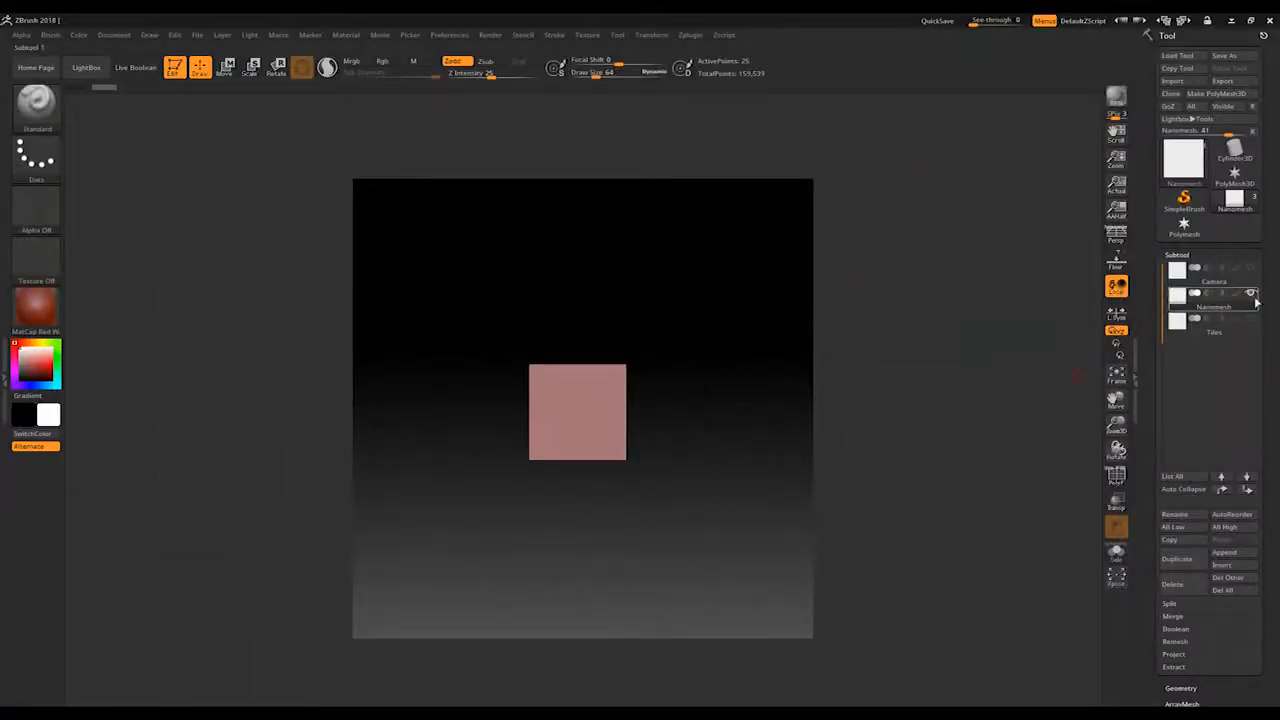
Step: Turn on Array Mesh for the Nanomesh plane with an X offset of -2, and append a second stage with an X offset of 2
{"action": "mouse_move", "coordinate": [1218, 312]}
{"action": "scroll", "coordinate": [1262, 250], "scroll_direction": "down", "scroll_amount": 10}
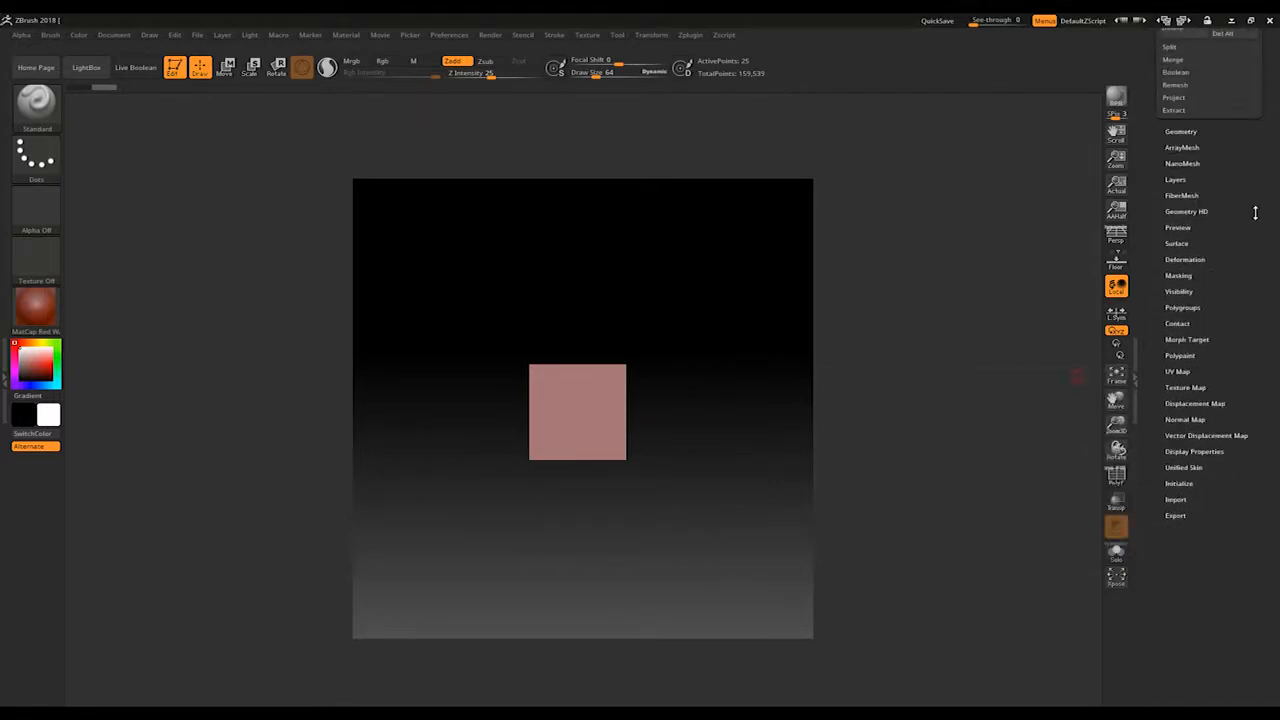
{"action": "left_click", "coordinate": [1184, 148]}
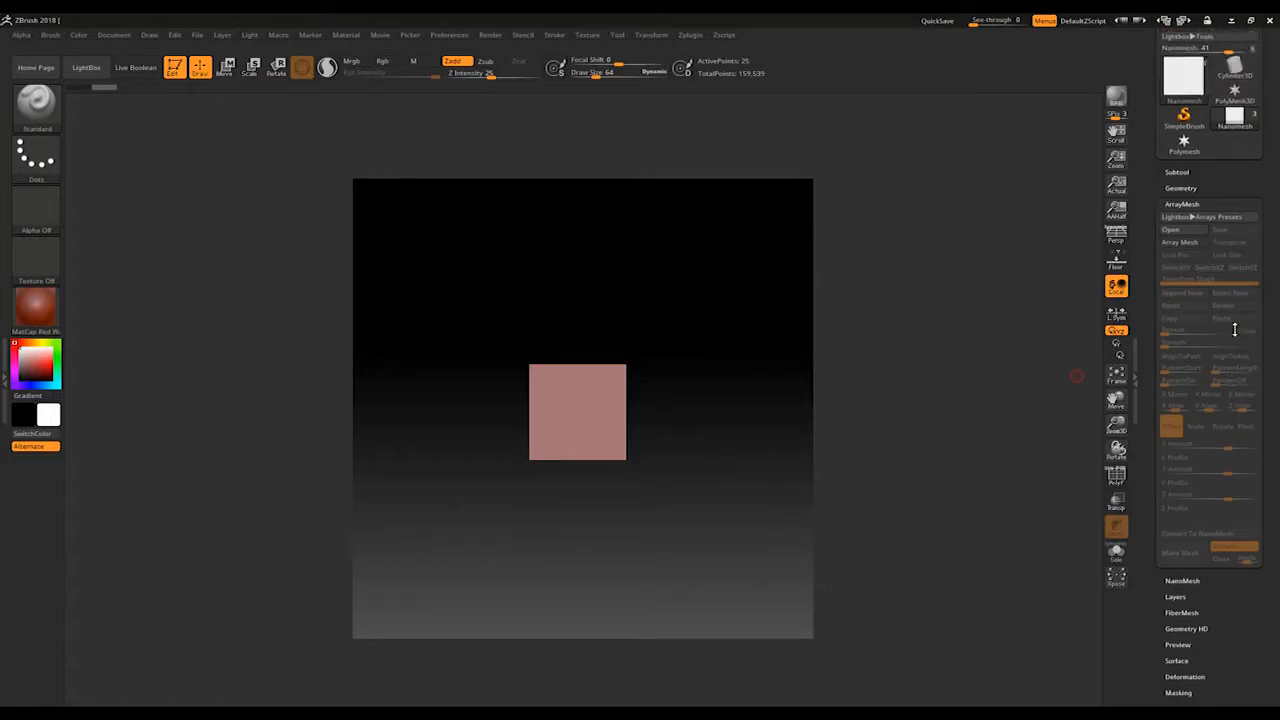
{"action": "left_click", "coordinate": [1180, 225]}
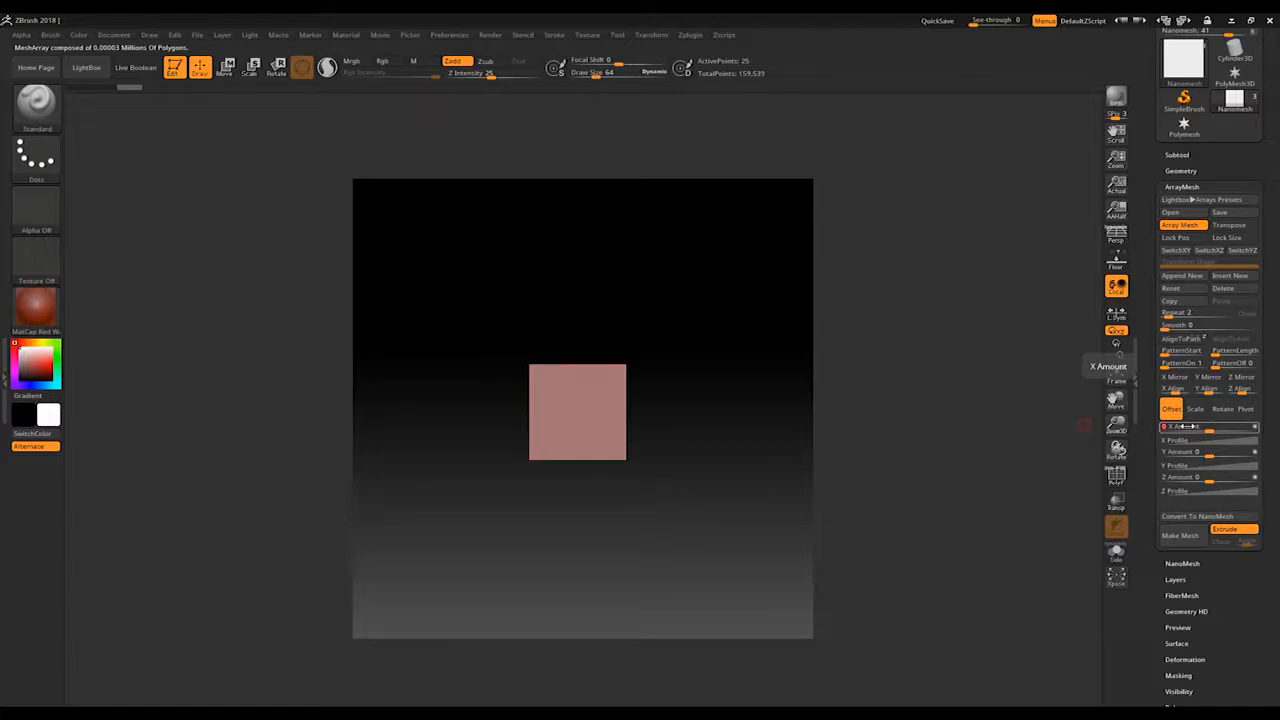
{"action": "left_click_drag", "start_coordinate": [1188, 427], "coordinate": [1168, 427]}
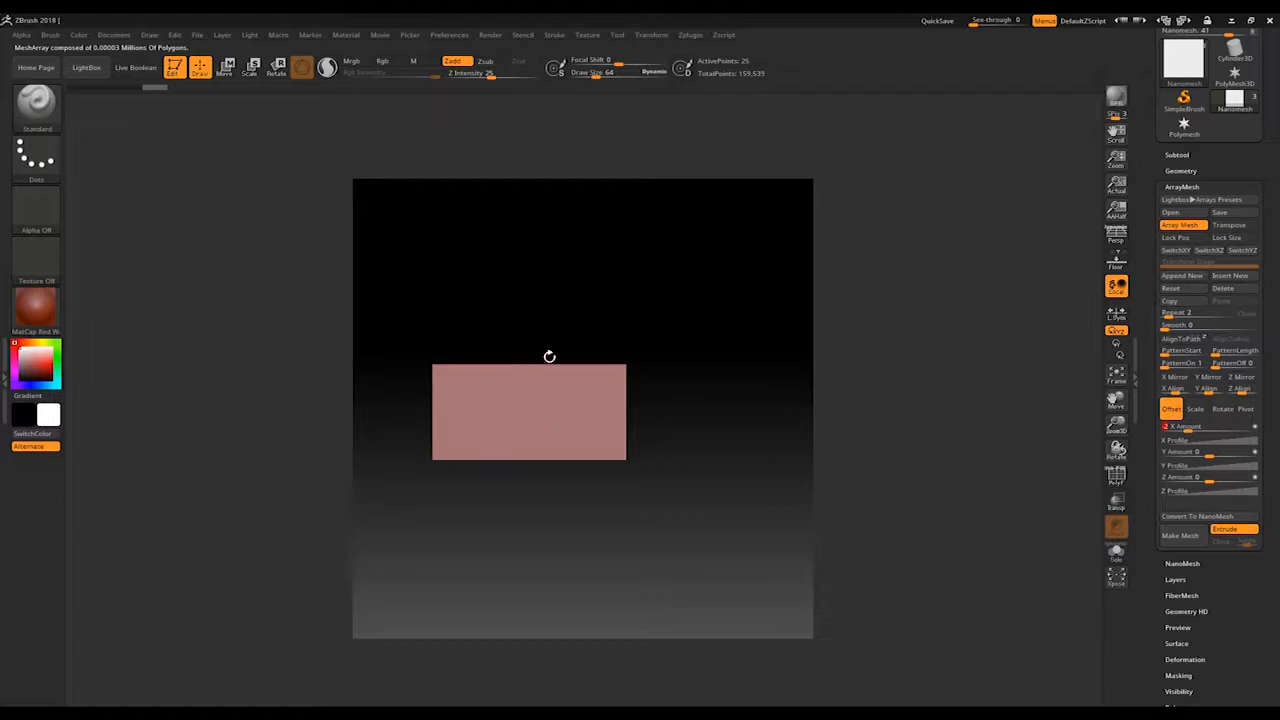
{"action": "left_click", "coordinate": [1195, 277]}
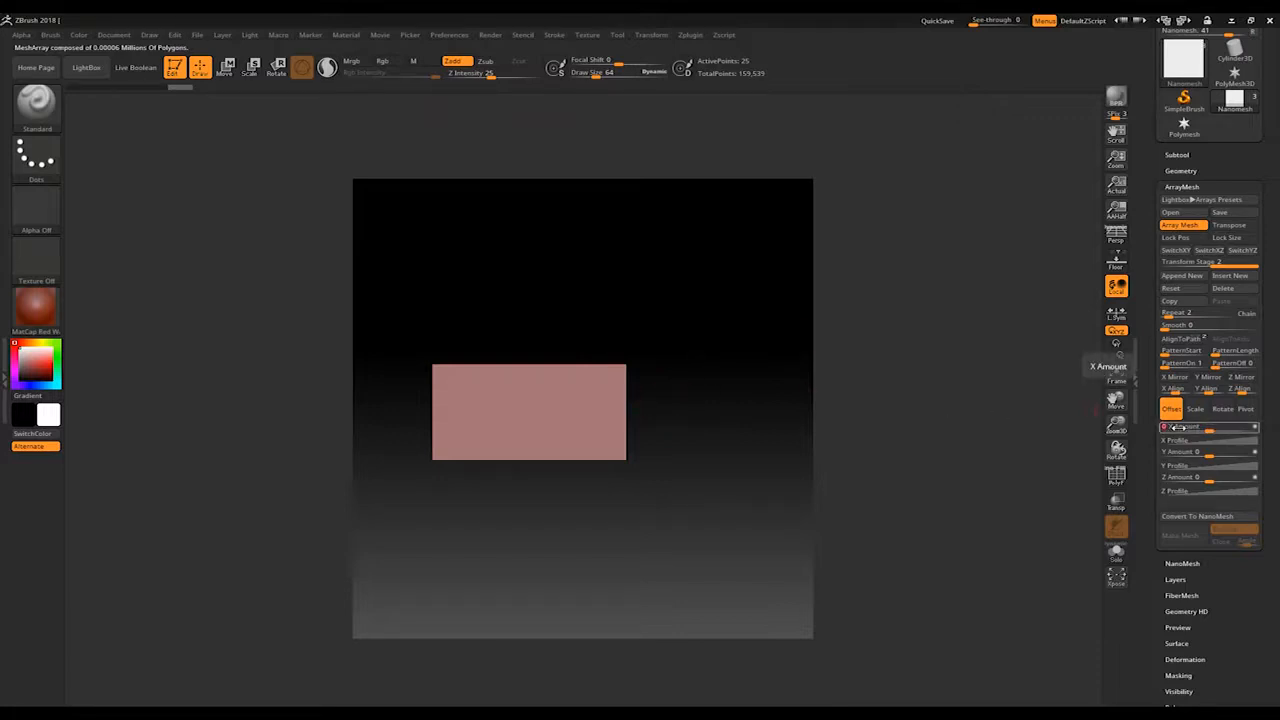
{"action": "left_click_drag", "start_coordinate": [1178, 427], "coordinate": [1205, 427]}
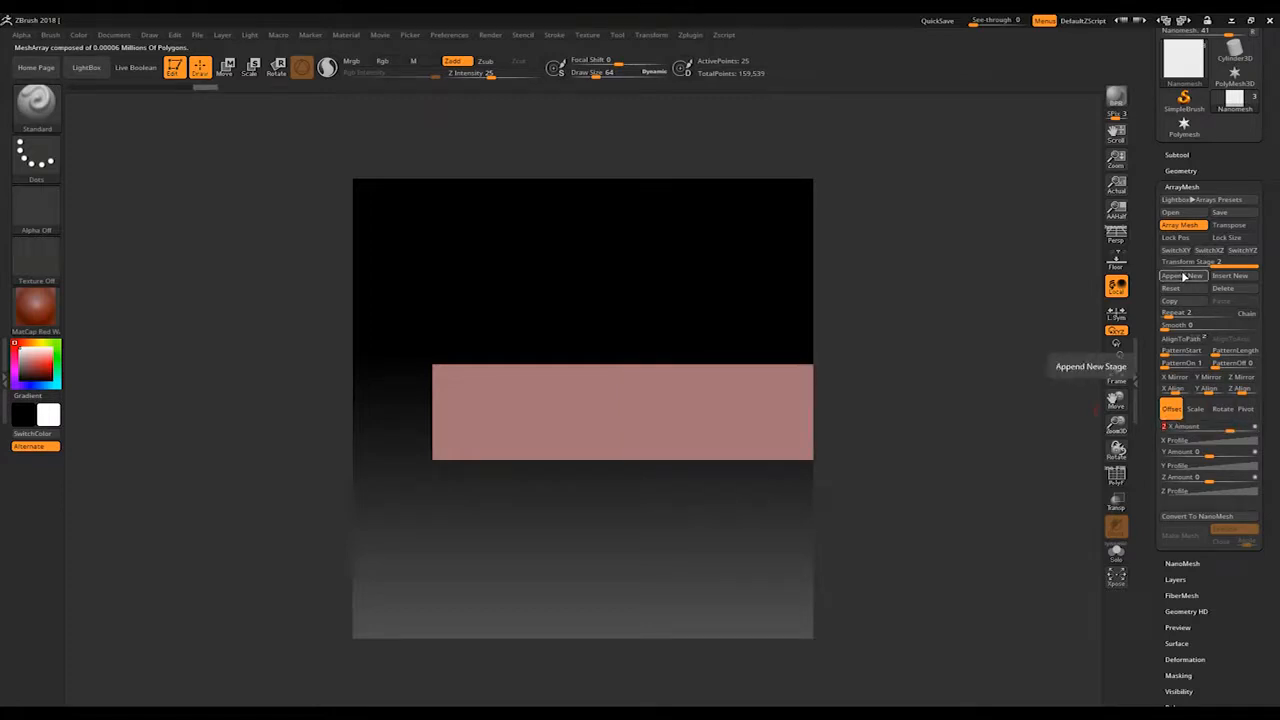
Step: Append third and fourth array stages with Z offsets of -2 and 2, and append a fifth stage
{"action": "left_click", "coordinate": [1184, 276]}
{"action": "left_click_drag", "start_coordinate": [734, 291], "coordinate": [697, 297], "text": "alt"}
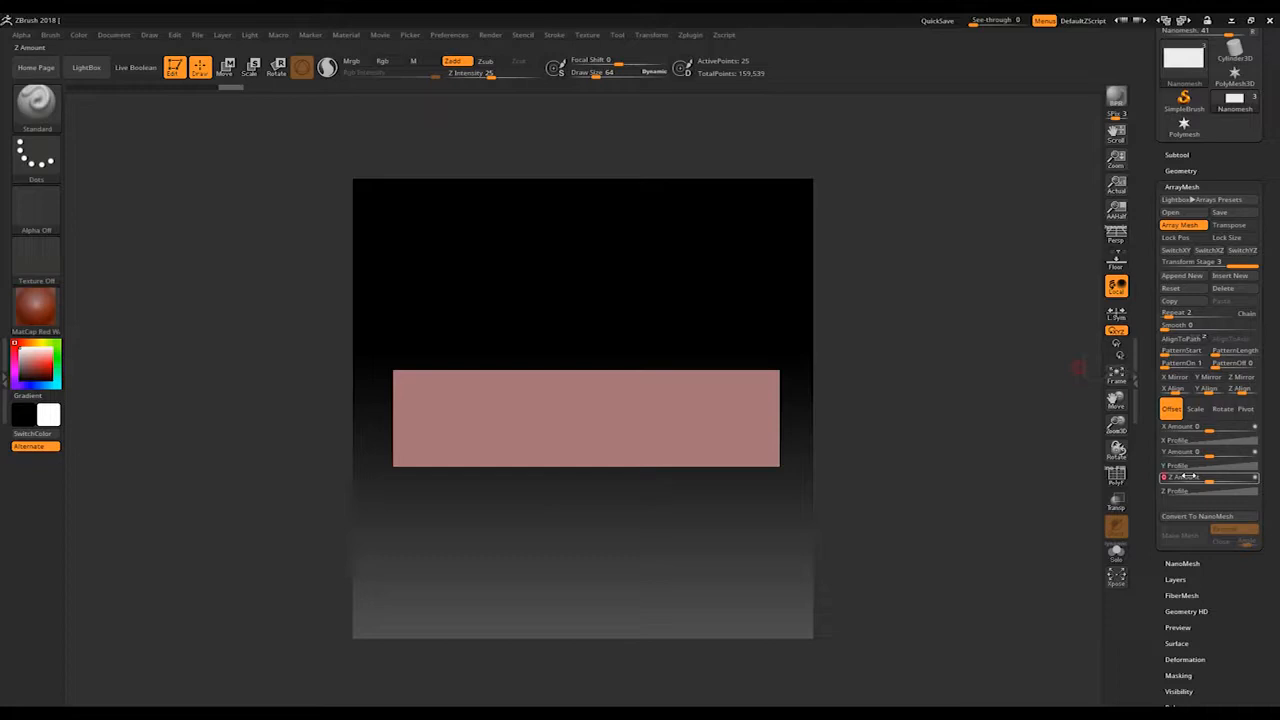
{"action": "left_click", "coordinate": [1187, 477]}
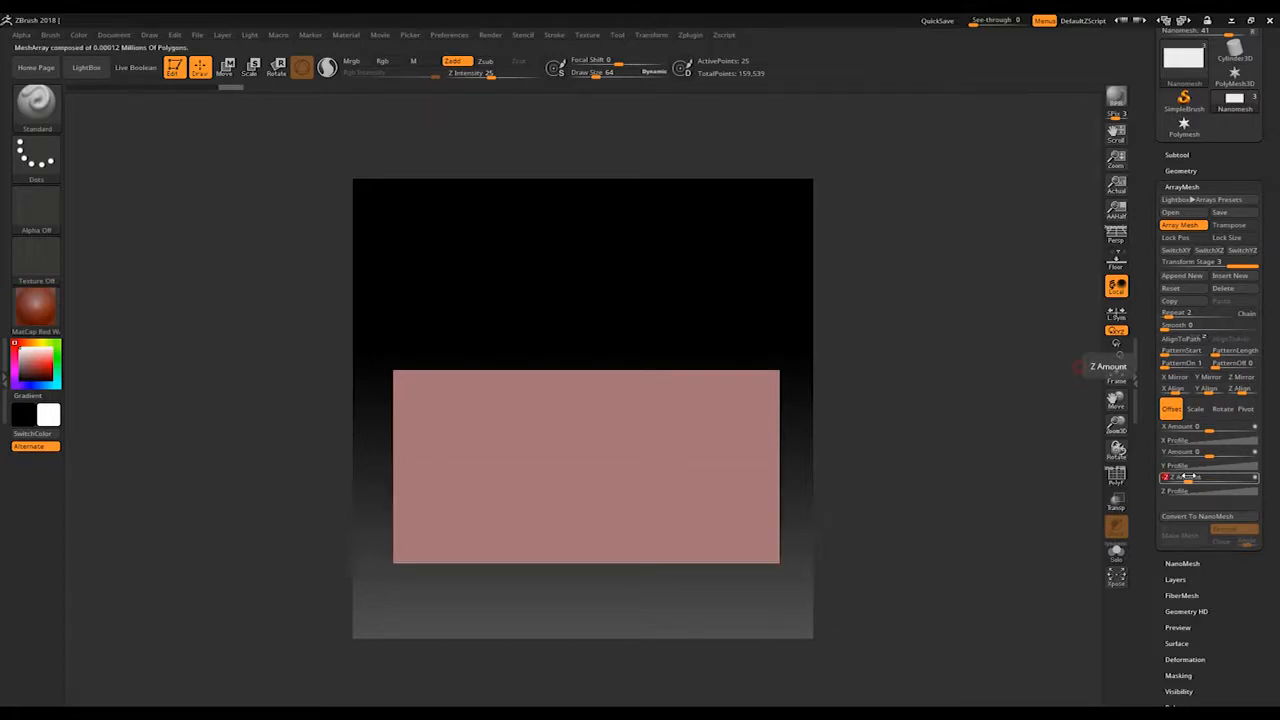
{"action": "left_click", "coordinate": [1187, 289]}
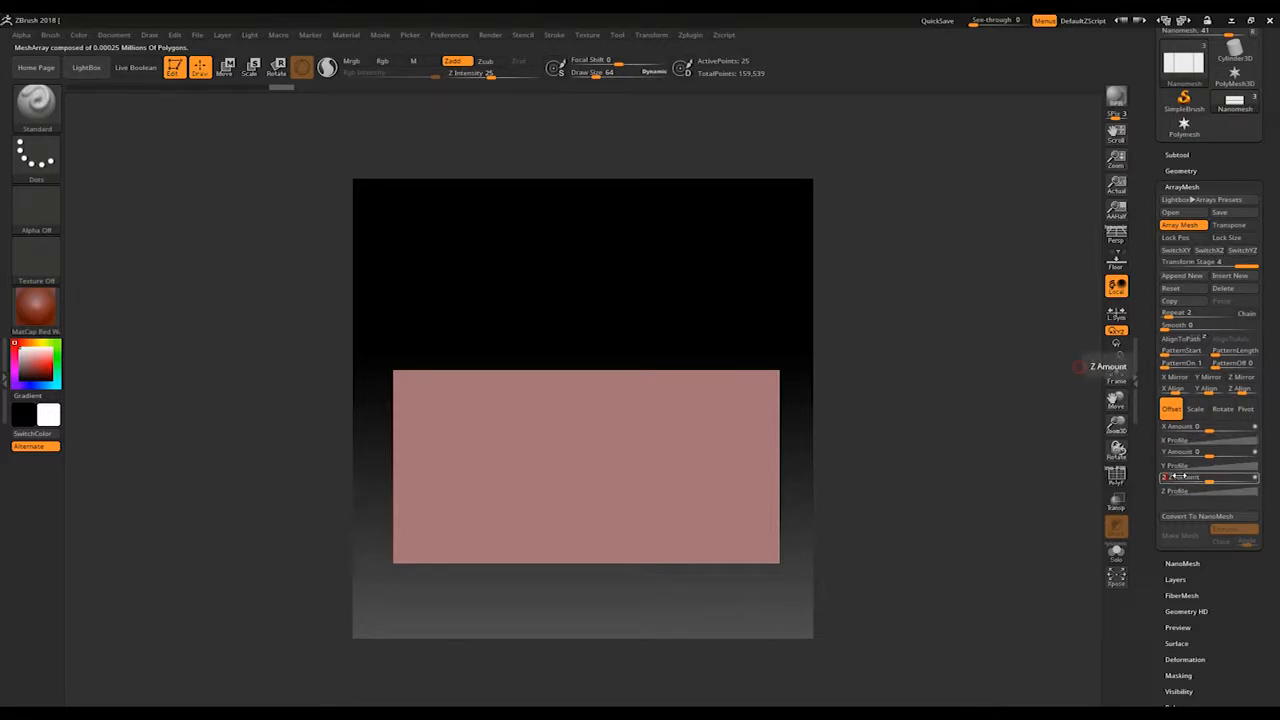
{"action": "left_click", "coordinate": [1182, 477]}
{"action": "left_click", "coordinate": [1188, 277]}
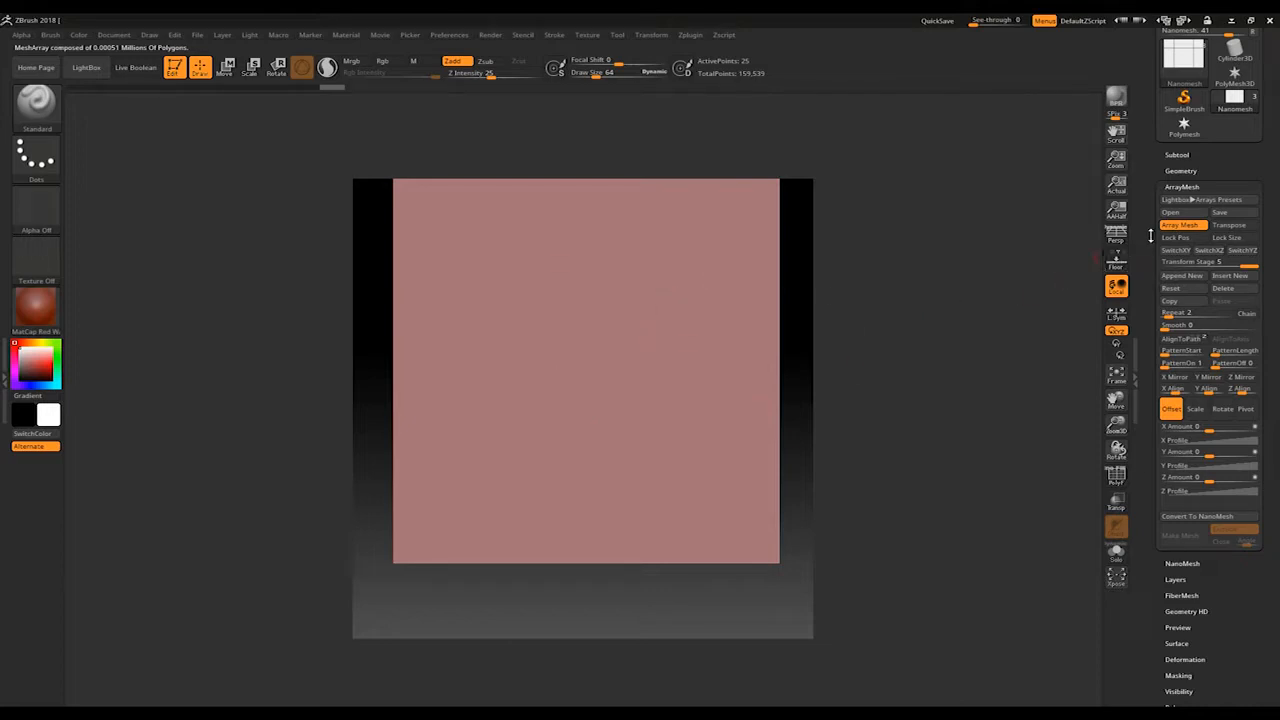
Step: Enable Lock Pos and Lock Size for the plane's mesh array
{"action": "left_click", "coordinate": [1180, 240]}
{"action": "left_click", "coordinate": [1218, 240]}
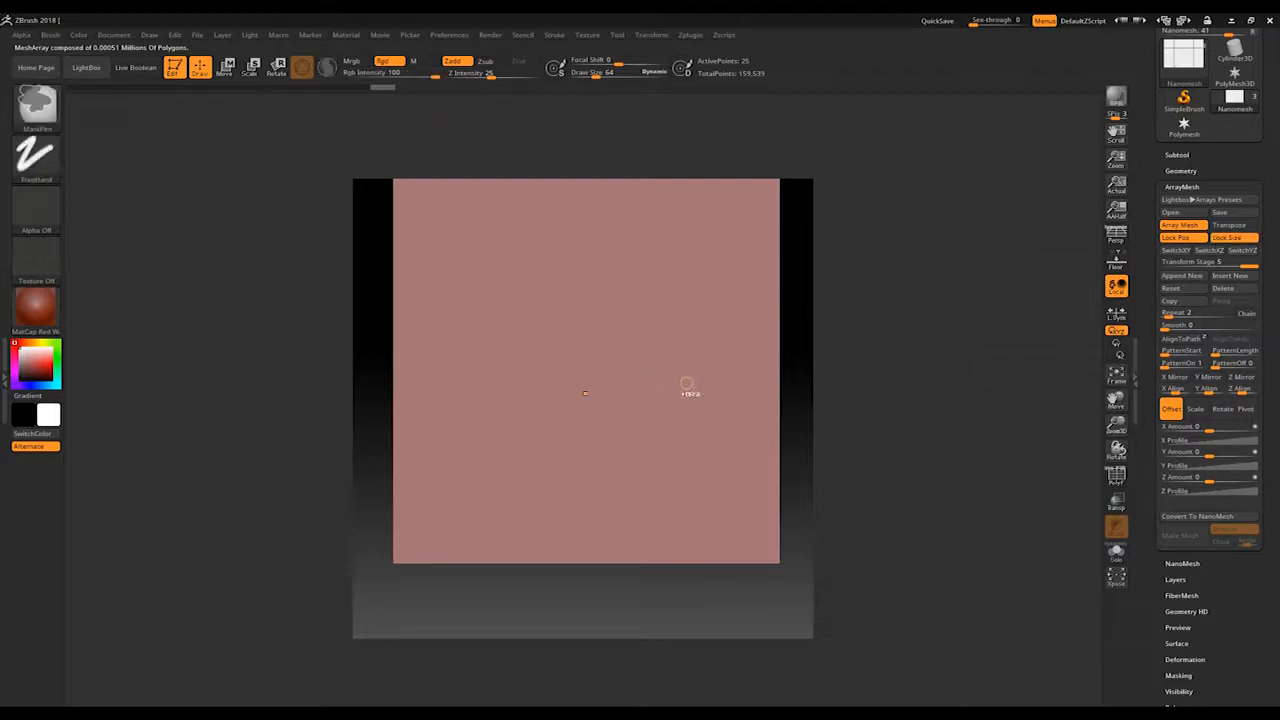
{"action": "right_click_drag", "start_coordinate": [688, 390], "coordinate": [651, 367], "text": "ctrl"}
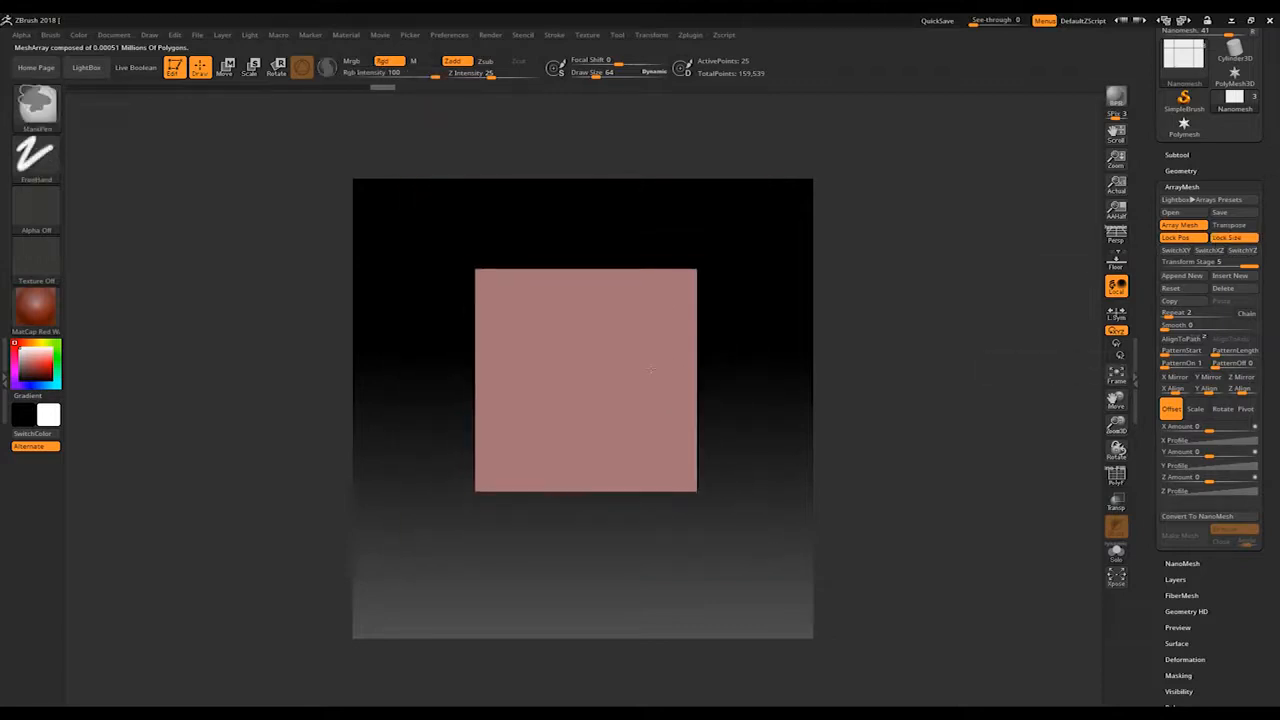
Step: Frame the canvas on the Camera subtool's plane, and make the Nanomesh subtool active again
{"action": "left_click", "coordinate": [1180, 155]}
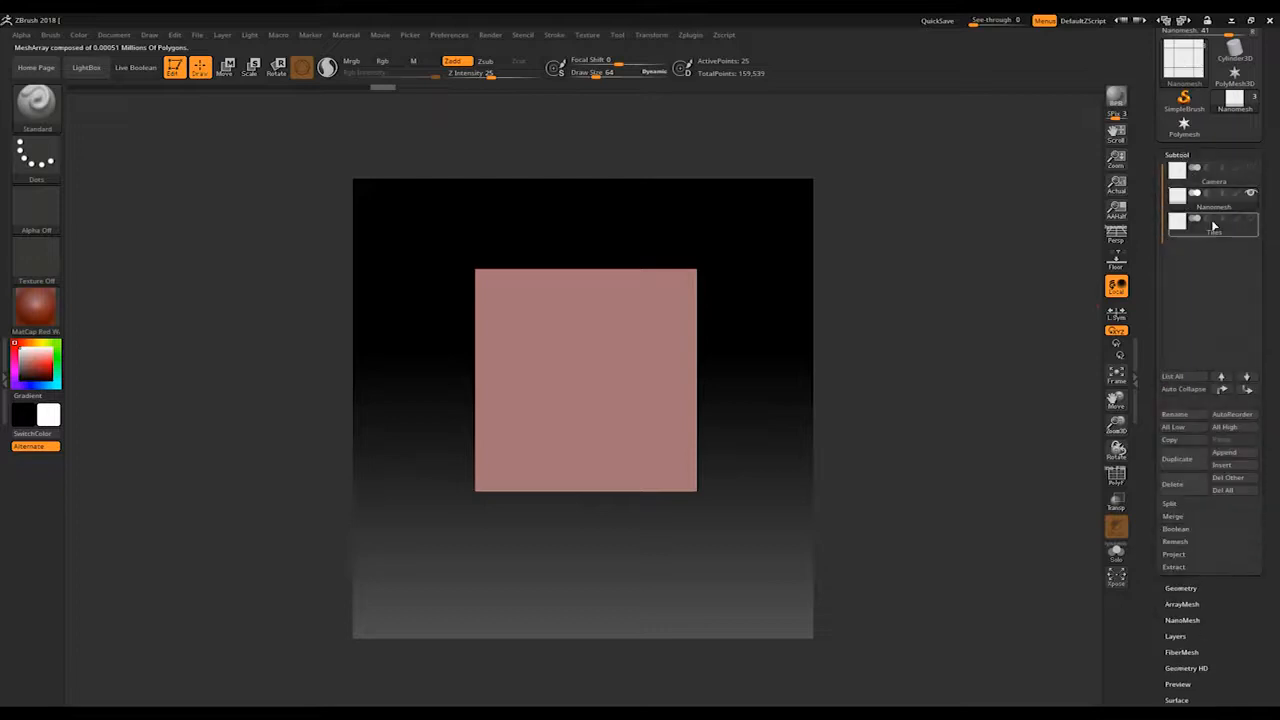
{"action": "mouse_move", "coordinate": [1254, 172]}
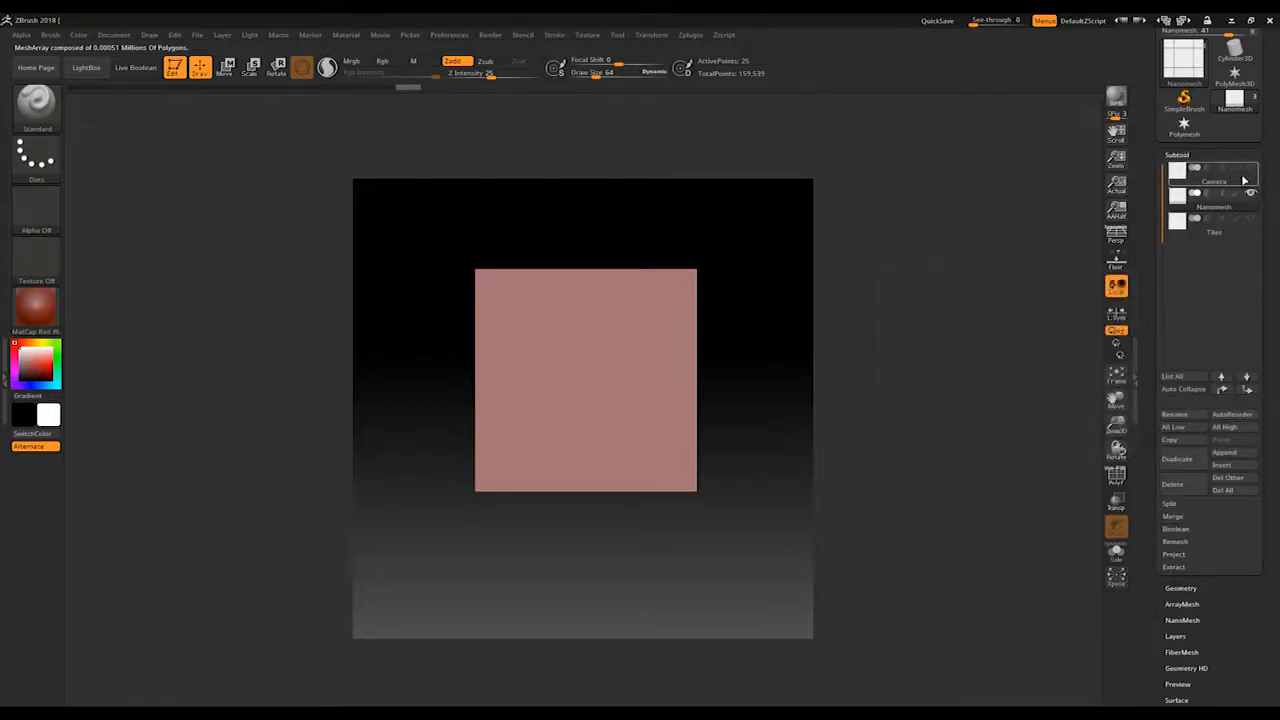
{"action": "left_click", "coordinate": [1244, 180]}
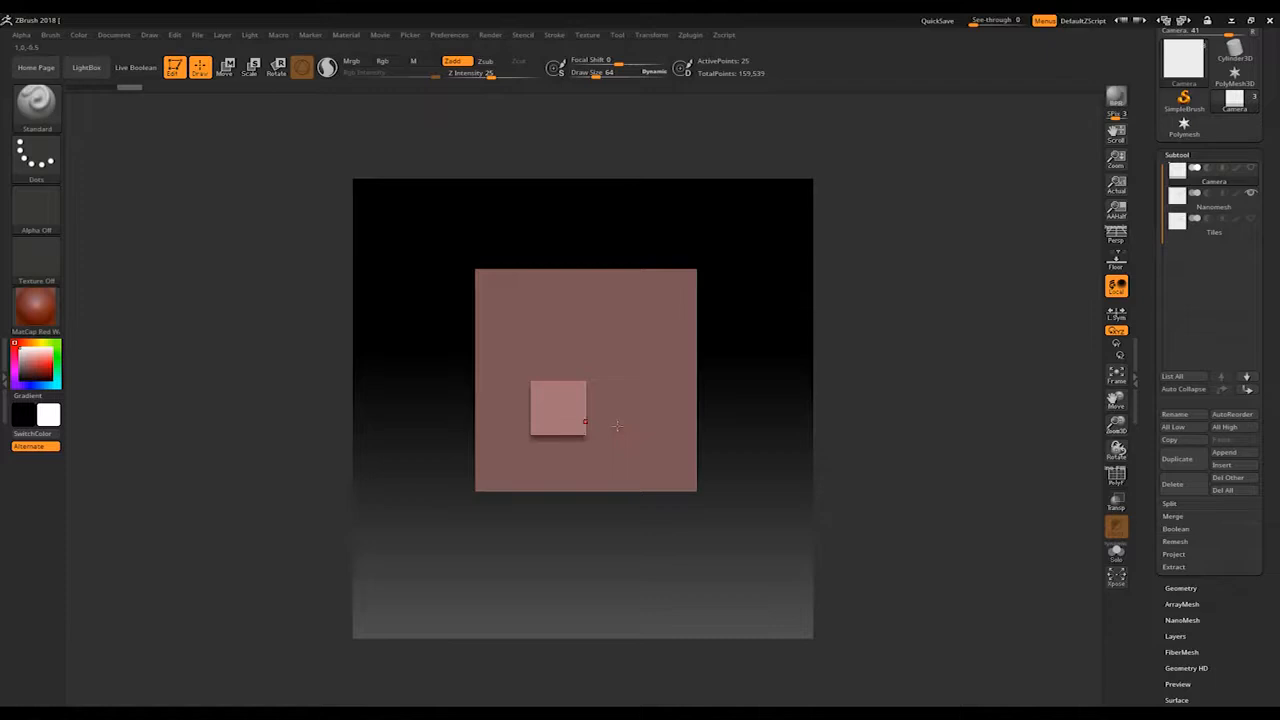
{"action": "key", "text": "f"}
{"action": "key", "text": "f"}
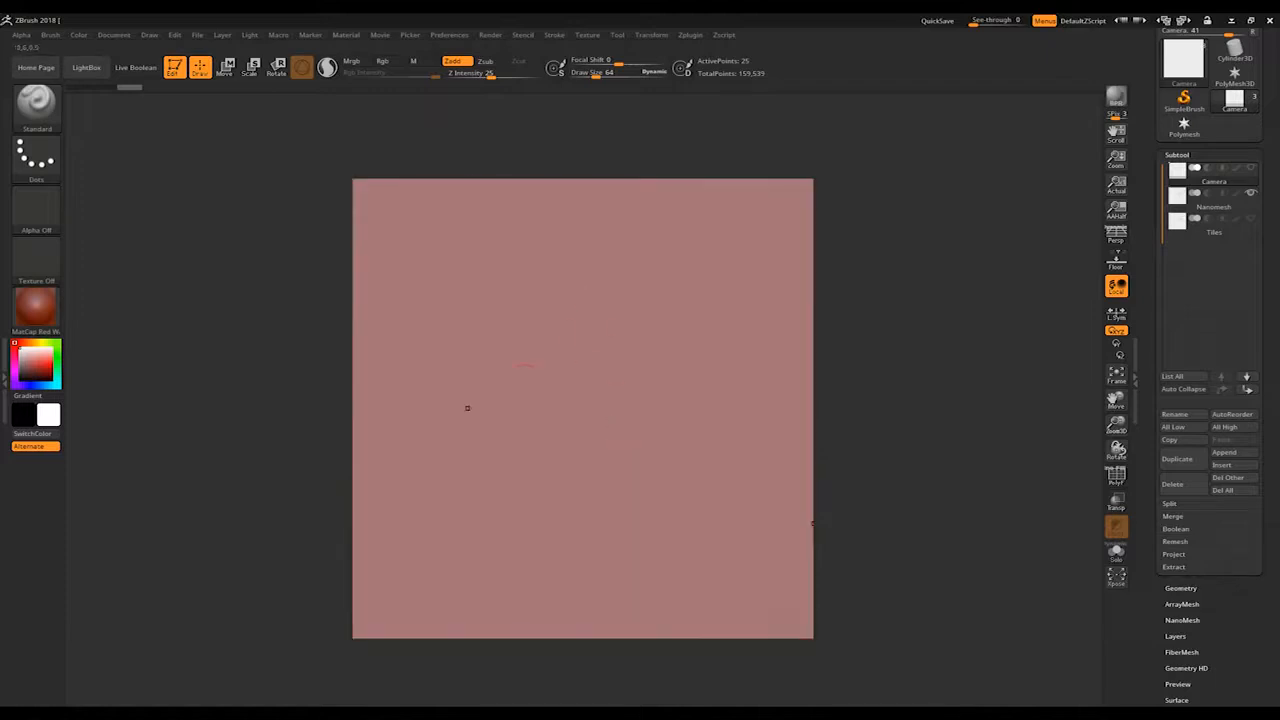
{"action": "left_click", "coordinate": [1214, 197]}
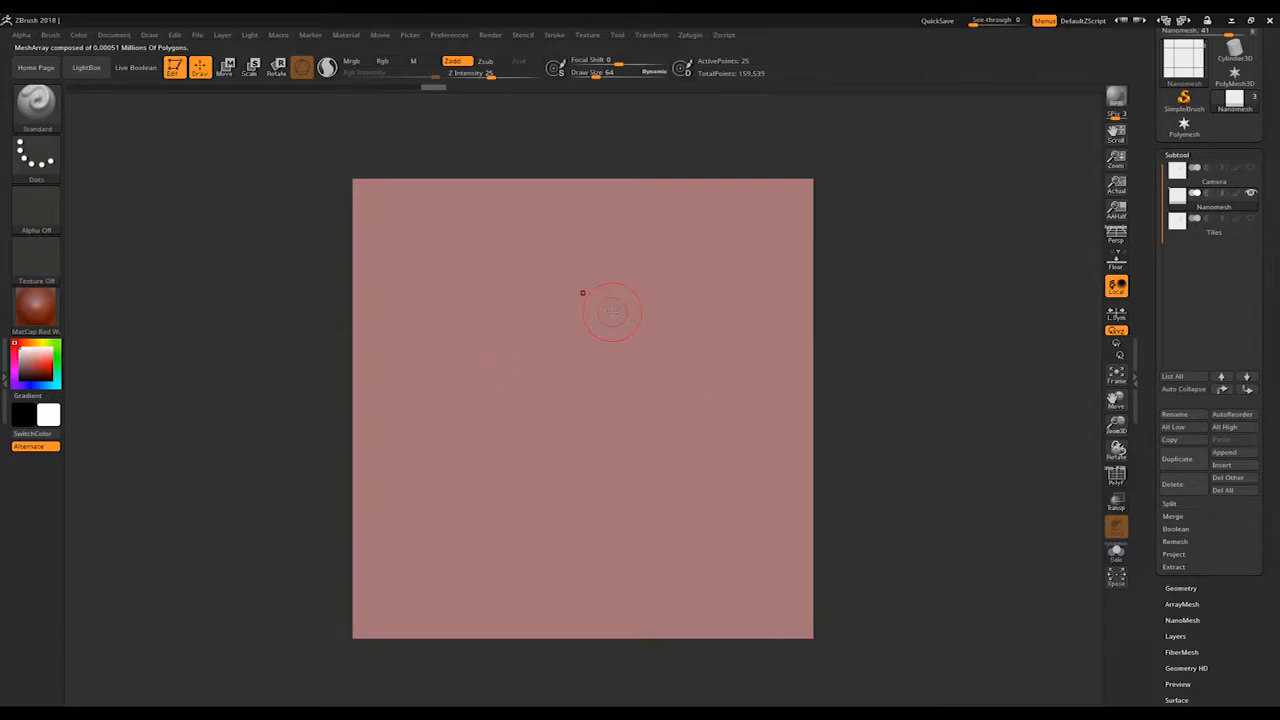
{"action": "left_click_drag", "start_coordinate": [1244, 614], "coordinate": [1234, 540]}
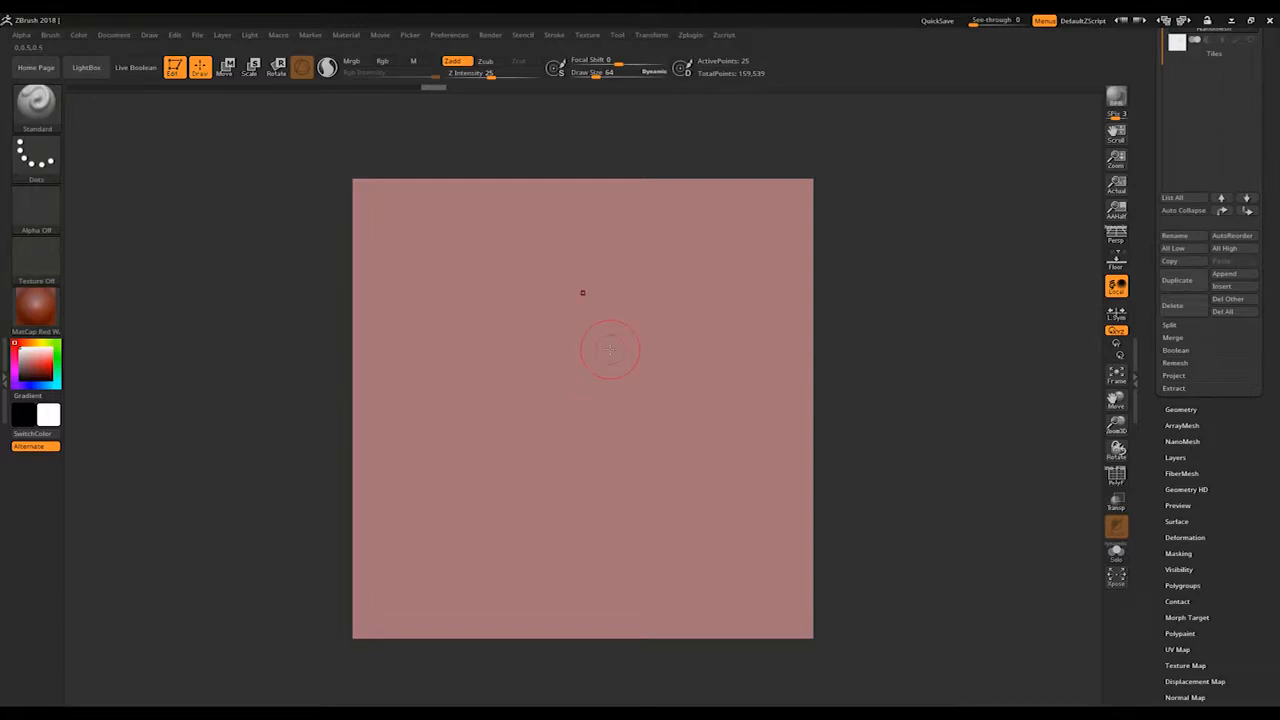
{"action": "scroll", "coordinate": [1246, 495], "scroll_direction": "up", "scroll_amount": 2}
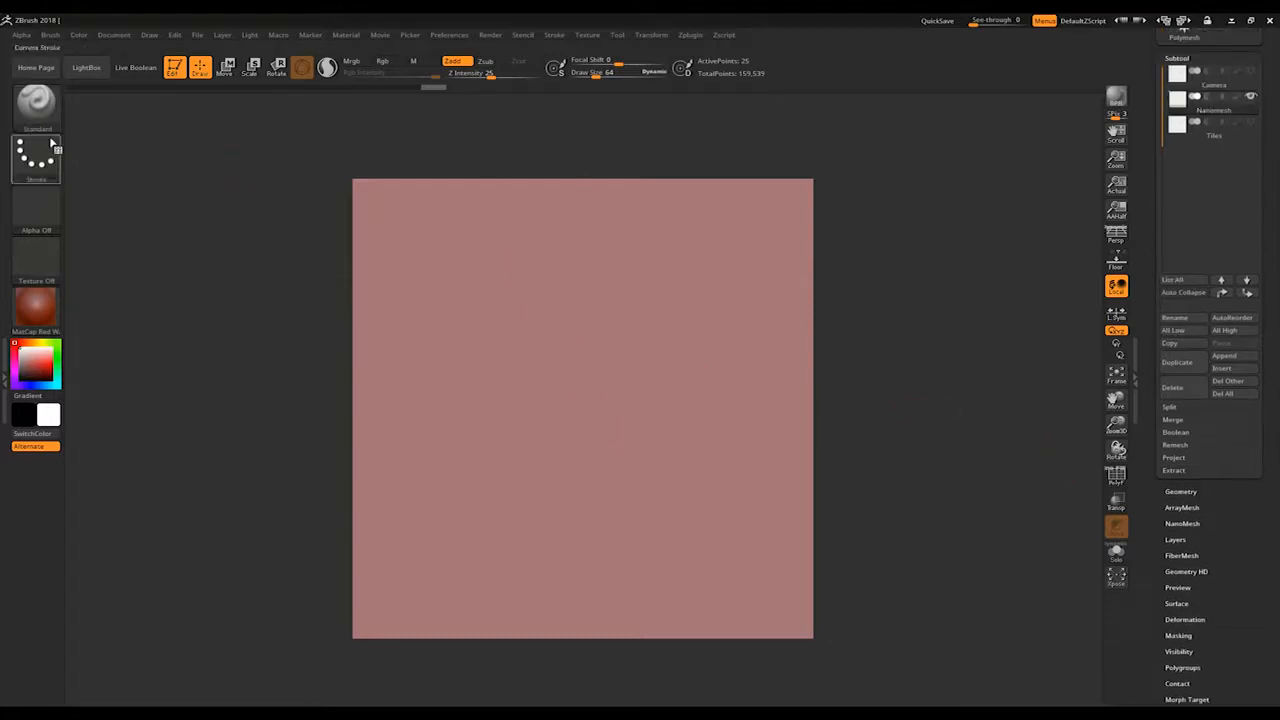
Step: Choose the IMM BParts brush and insert its Ear mesh on the left half of the Nanomesh plane
{"action": "left_click", "coordinate": [30, 104]}
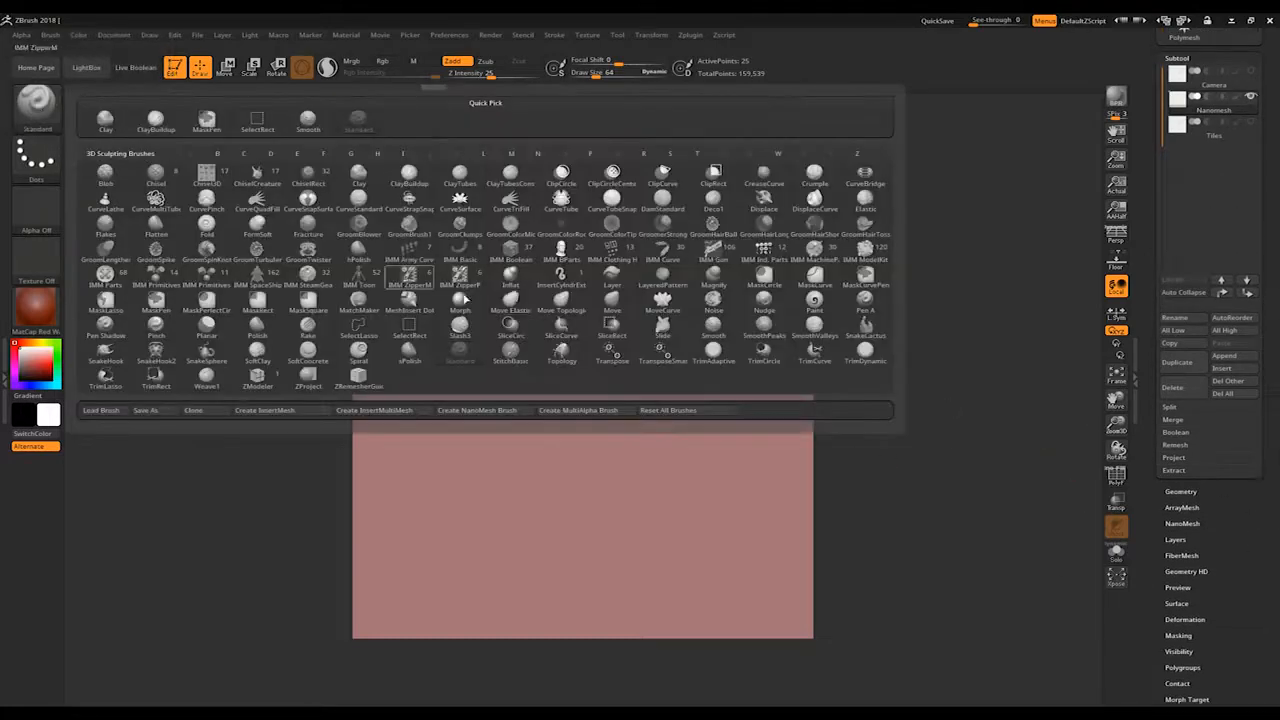
{"action": "mouse_move", "coordinate": [562, 255]}
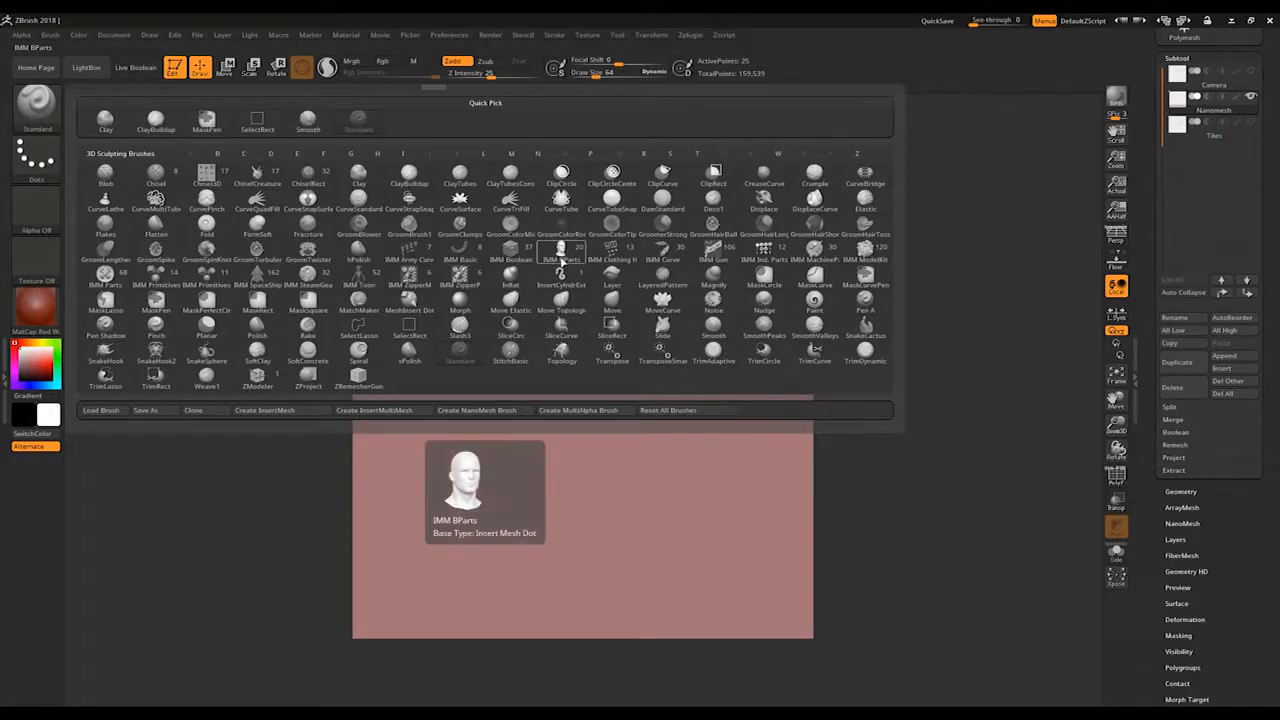
{"action": "left_click", "coordinate": [562, 256]}
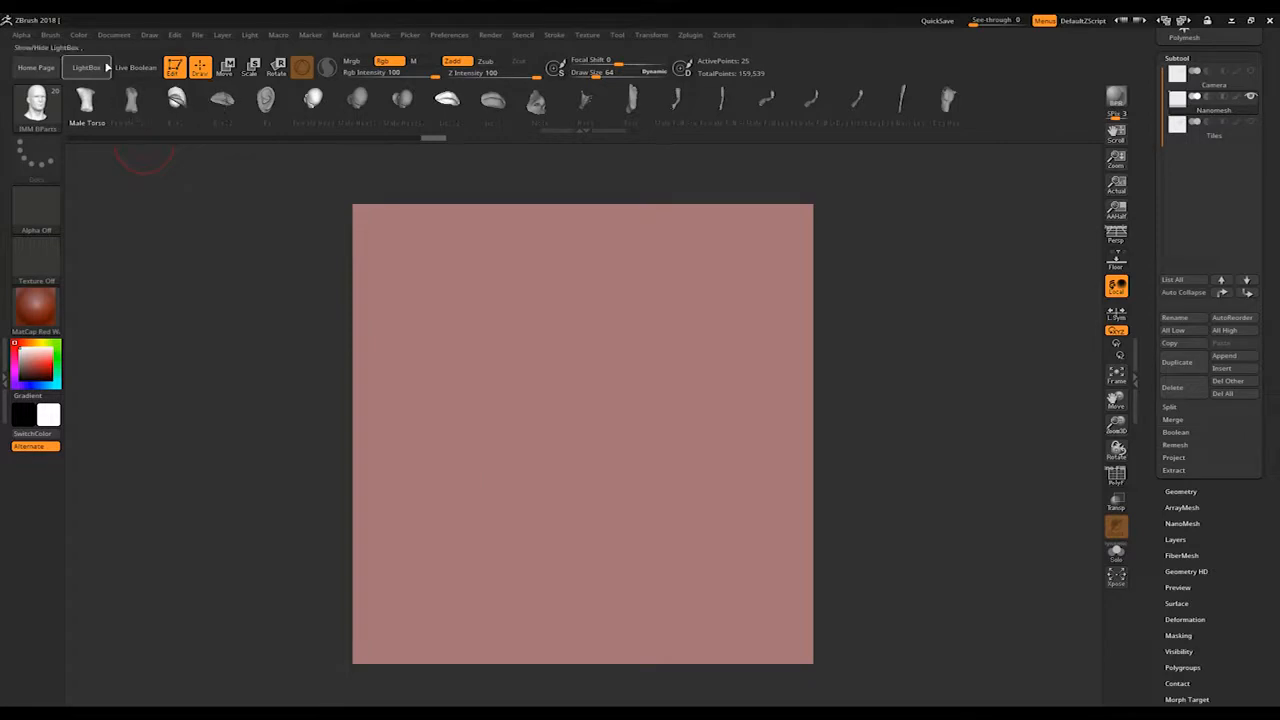
{"action": "left_click", "coordinate": [50, 35]}
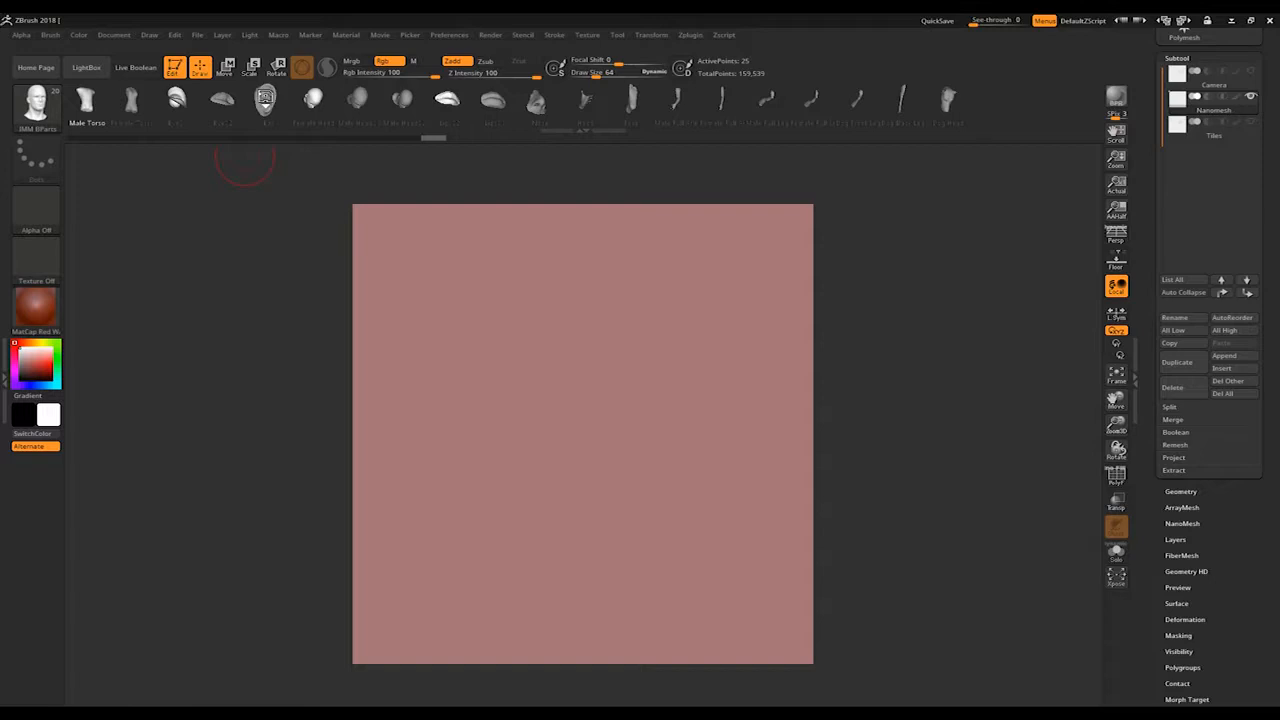
{"action": "left_click", "coordinate": [265, 100]}
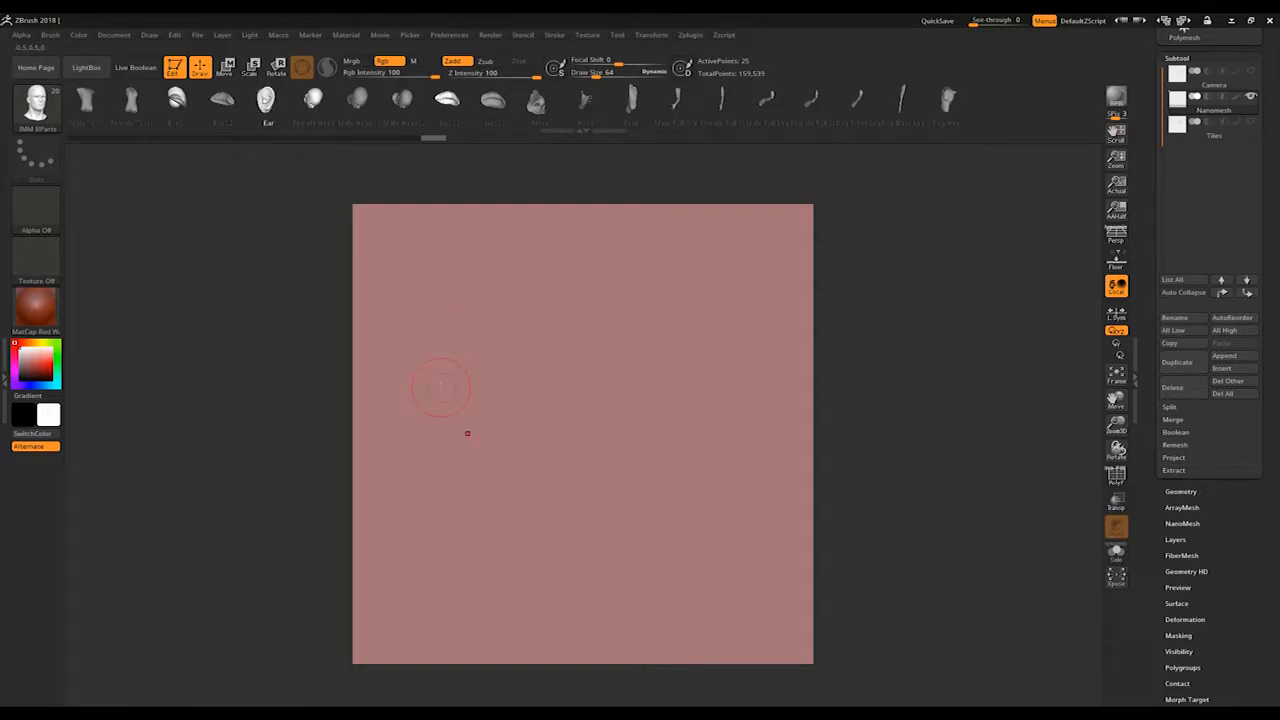
{"action": "left_click_drag", "start_coordinate": [467, 433], "coordinate": [531, 522]}
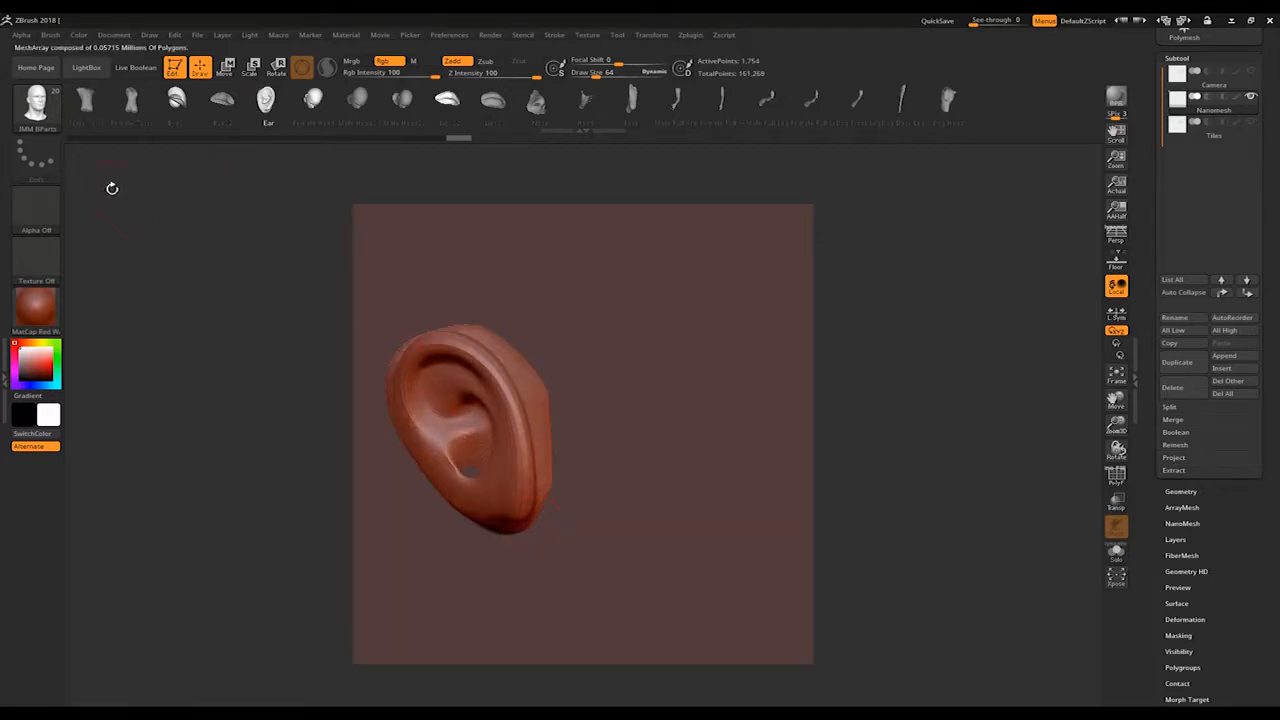
Step: Move the inserted ear around the plane with the gizmo and leave it near the plane's left edge
{"action": "left_click", "coordinate": [226, 67]}
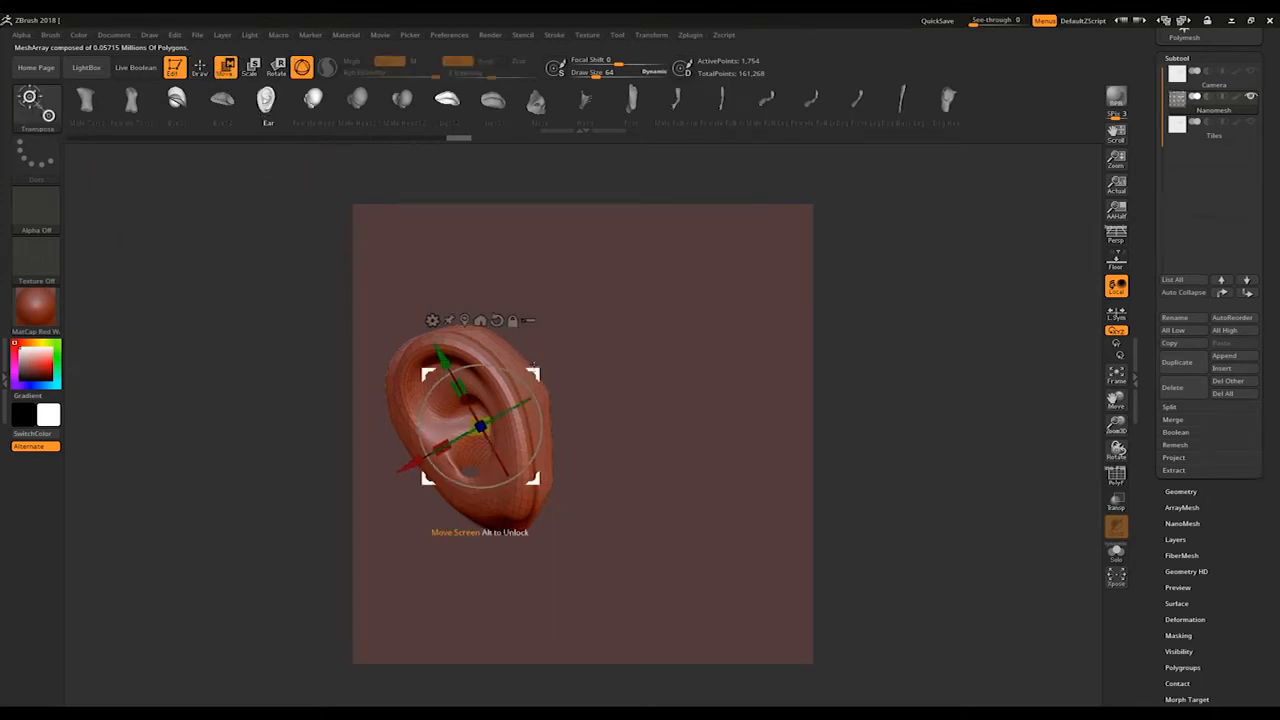
{"action": "left_click_drag", "start_coordinate": [481, 427], "coordinate": [580, 440]}
{"action": "left_click_drag", "start_coordinate": [658, 369], "coordinate": [523, 353]}
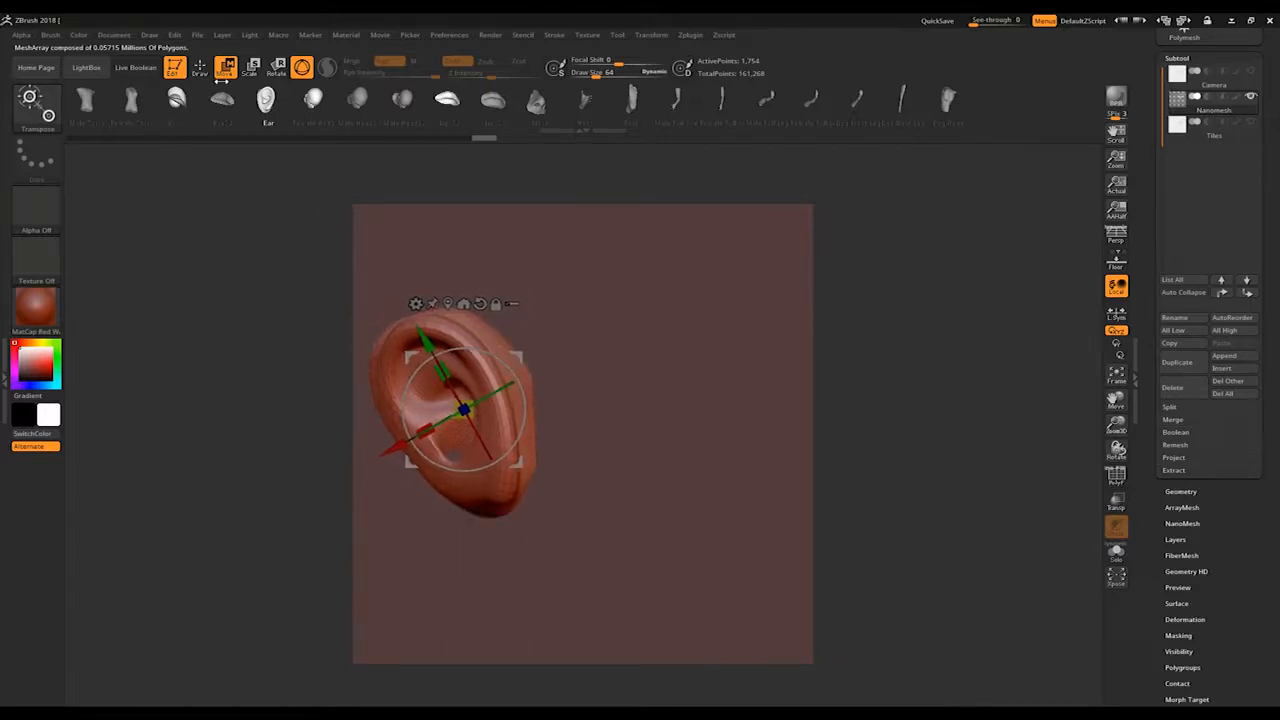
Step: Insert a Male Torso mesh on the right half of the plane, and rotate and reposition it with the gizmo
{"action": "left_click", "coordinate": [201, 68]}
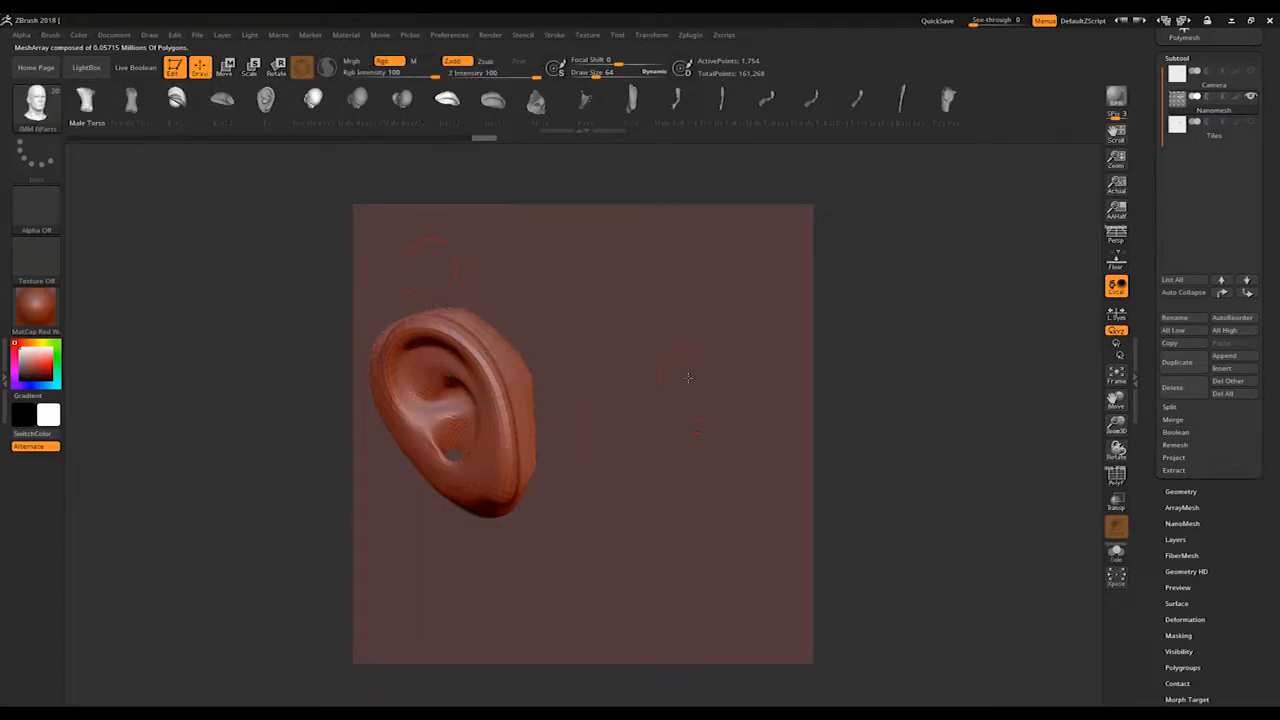
{"action": "left_click_drag", "start_coordinate": [697, 380], "coordinate": [708, 486]}
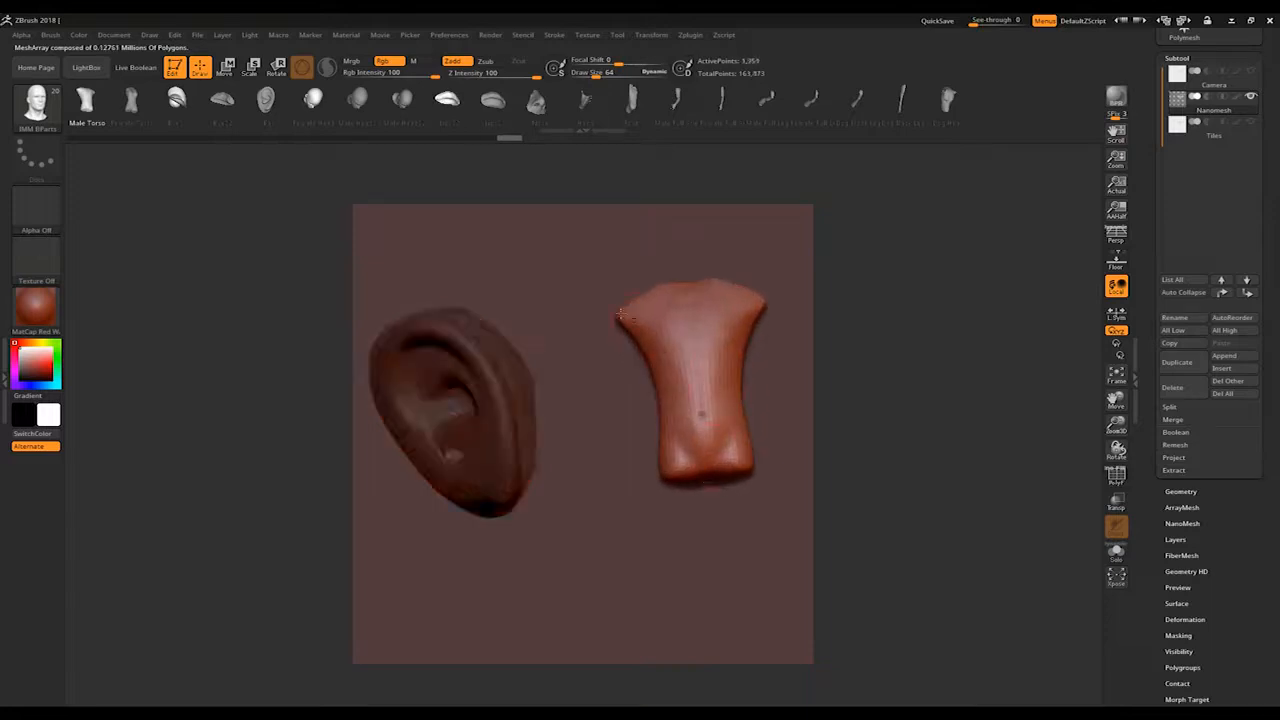
{"action": "key", "text": "w"}
{"action": "left_click_drag", "start_coordinate": [750, 362], "coordinate": [713, 375]}
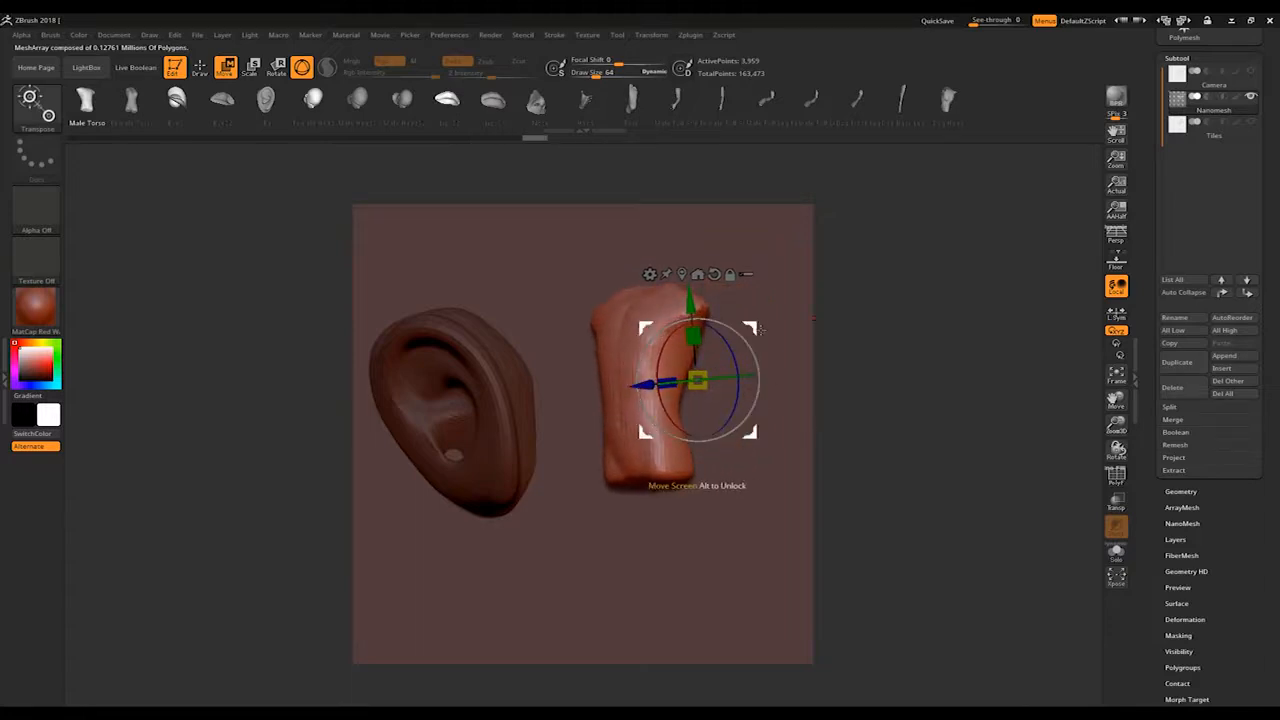
{"action": "left_click_drag", "start_coordinate": [760, 327], "coordinate": [605, 341]}
{"action": "left_click_drag", "start_coordinate": [756, 370], "coordinate": [804, 359]}
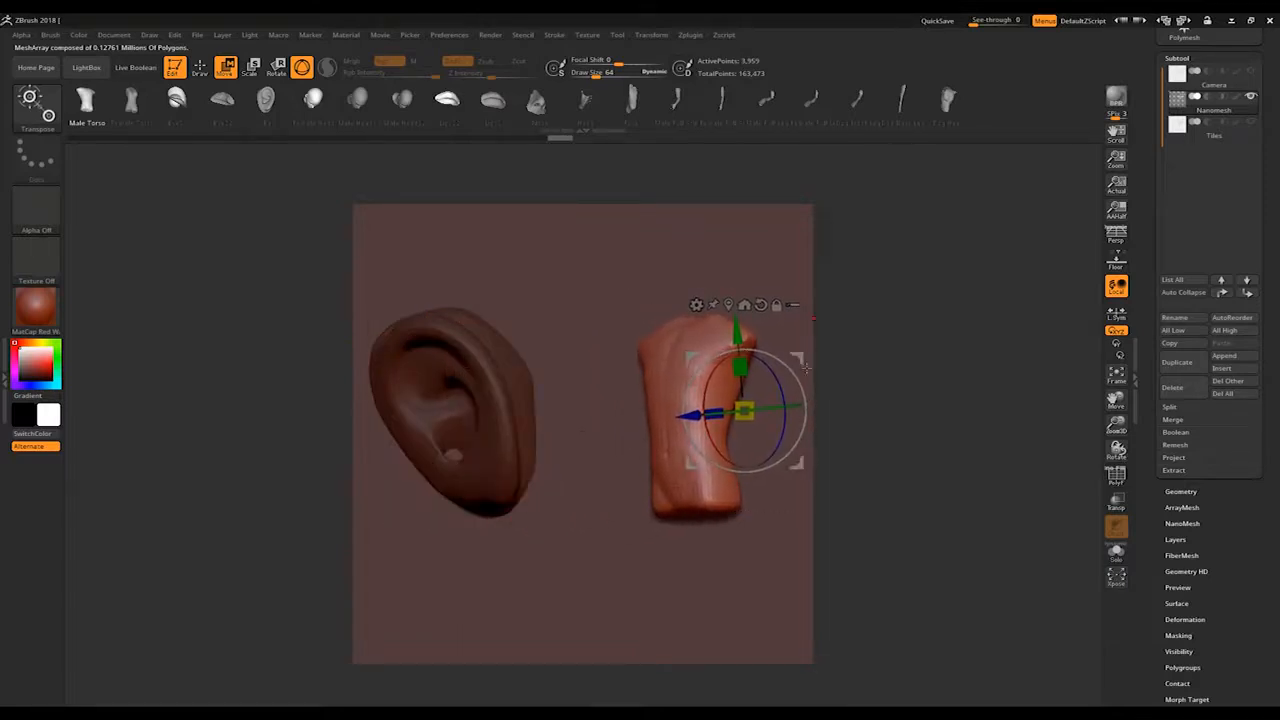
Step: Clear the mask, isolate the ear, move it down until it wraps across the plane's side edges, and unhide the other meshes
{"action": "key", "text": "q"}
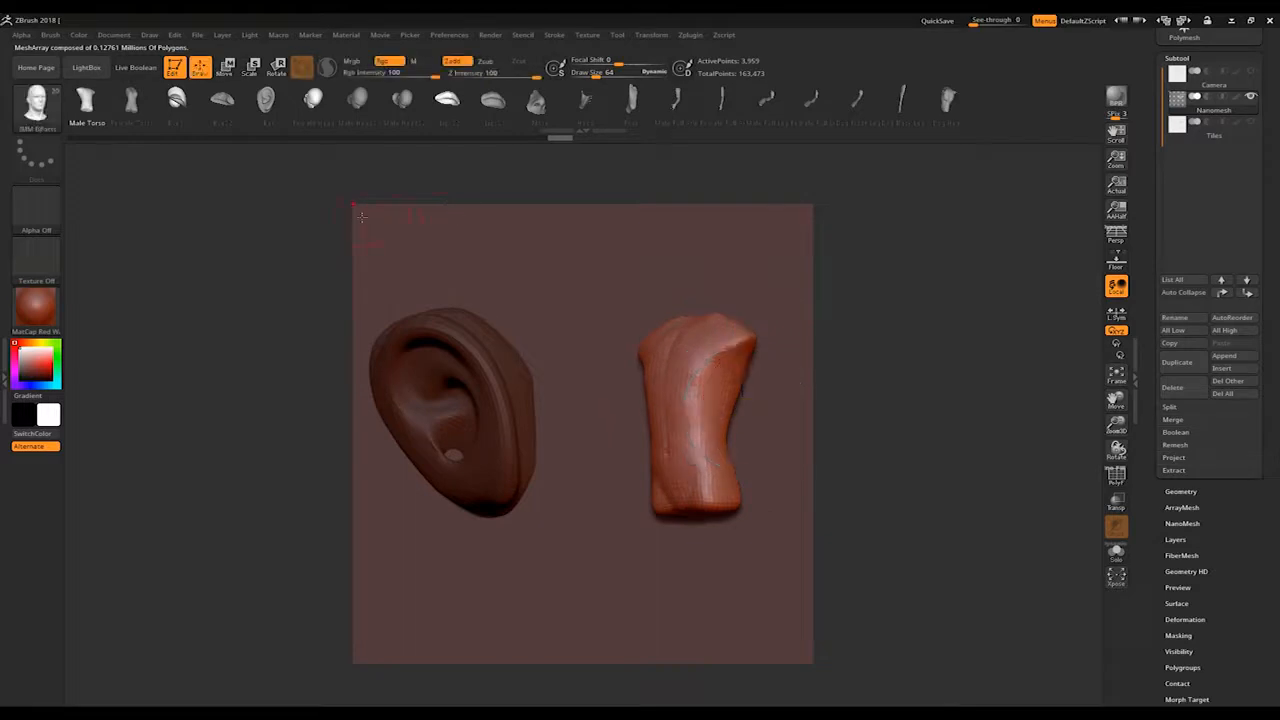
{"action": "left_click_drag", "start_coordinate": [280, 307], "coordinate": [245, 341], "text": "ctrl"}
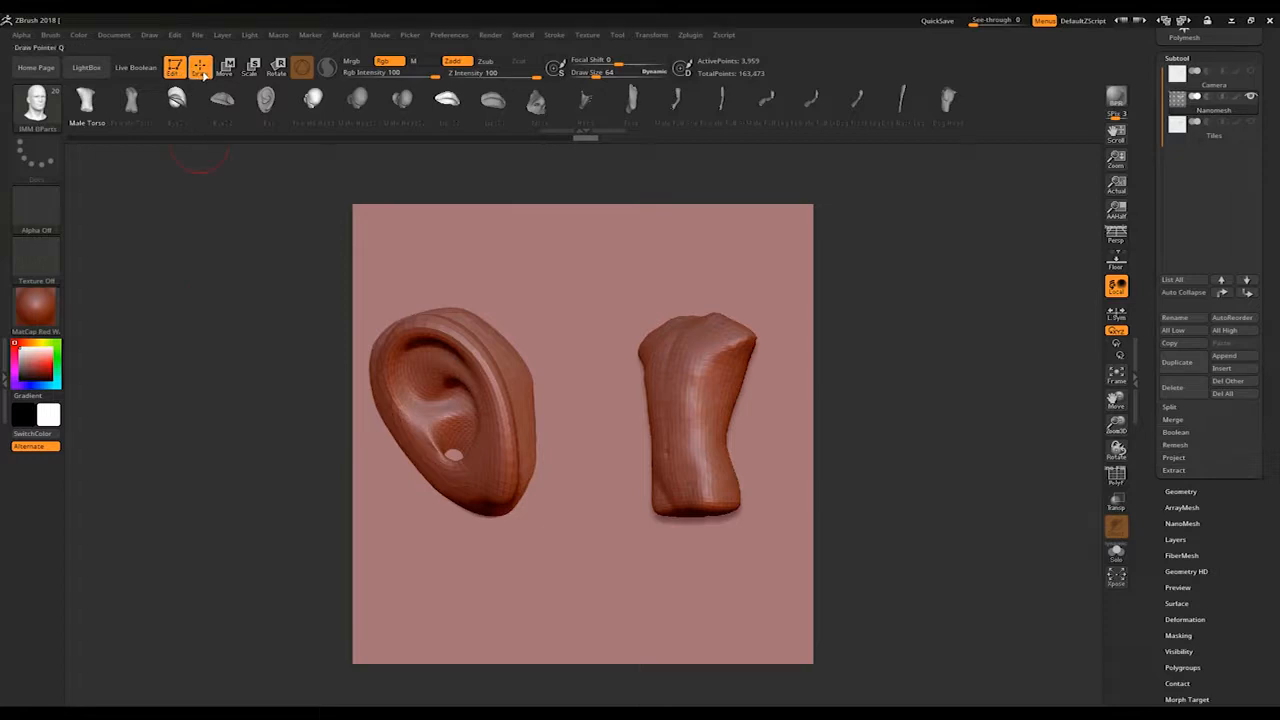
{"action": "key", "text": "ctrl+shift"}
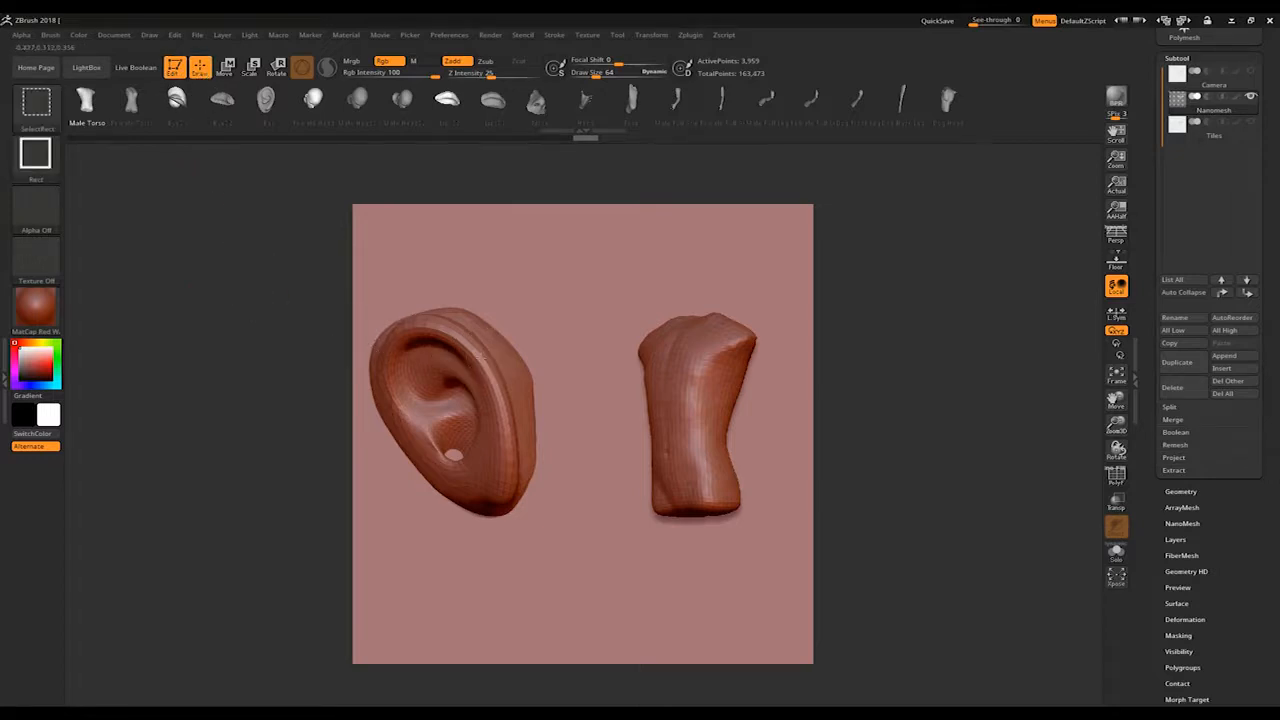
{"action": "left_click", "coordinate": [442, 428], "text": "ctrl+shift"}
{"action": "key", "text": "w"}
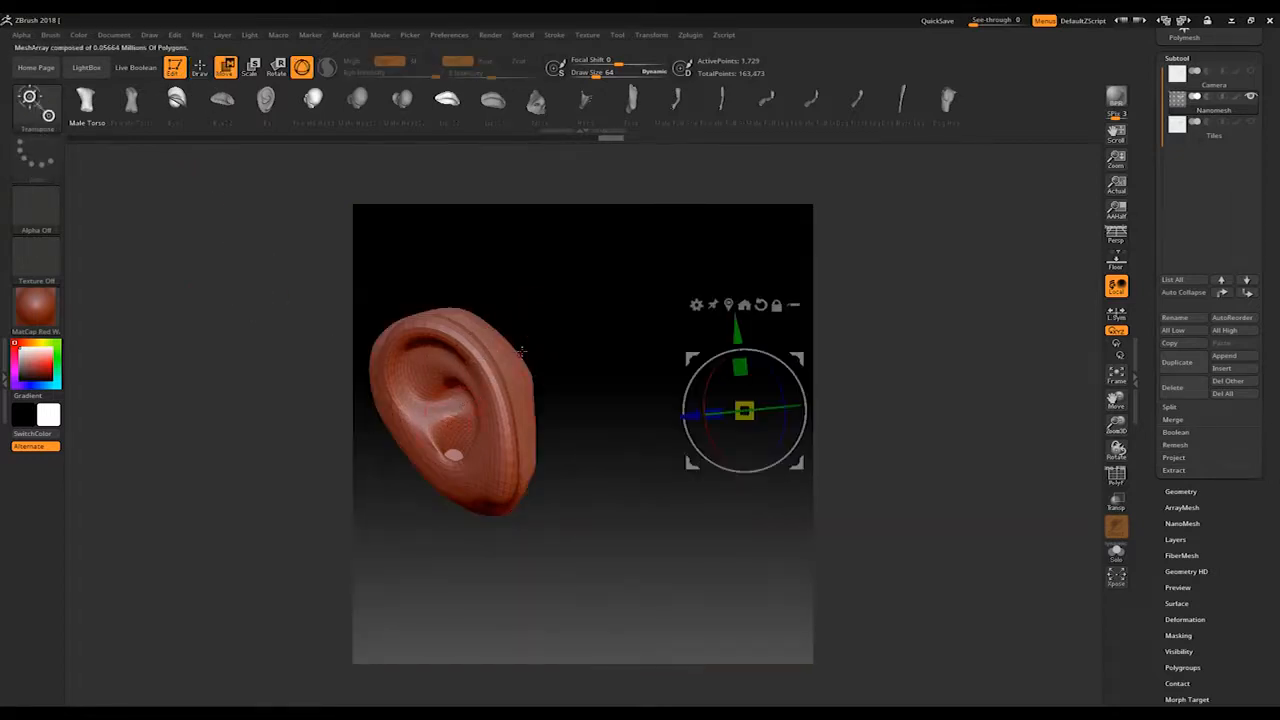
{"action": "left_click_drag", "start_coordinate": [744, 410], "coordinate": [650, 527]}
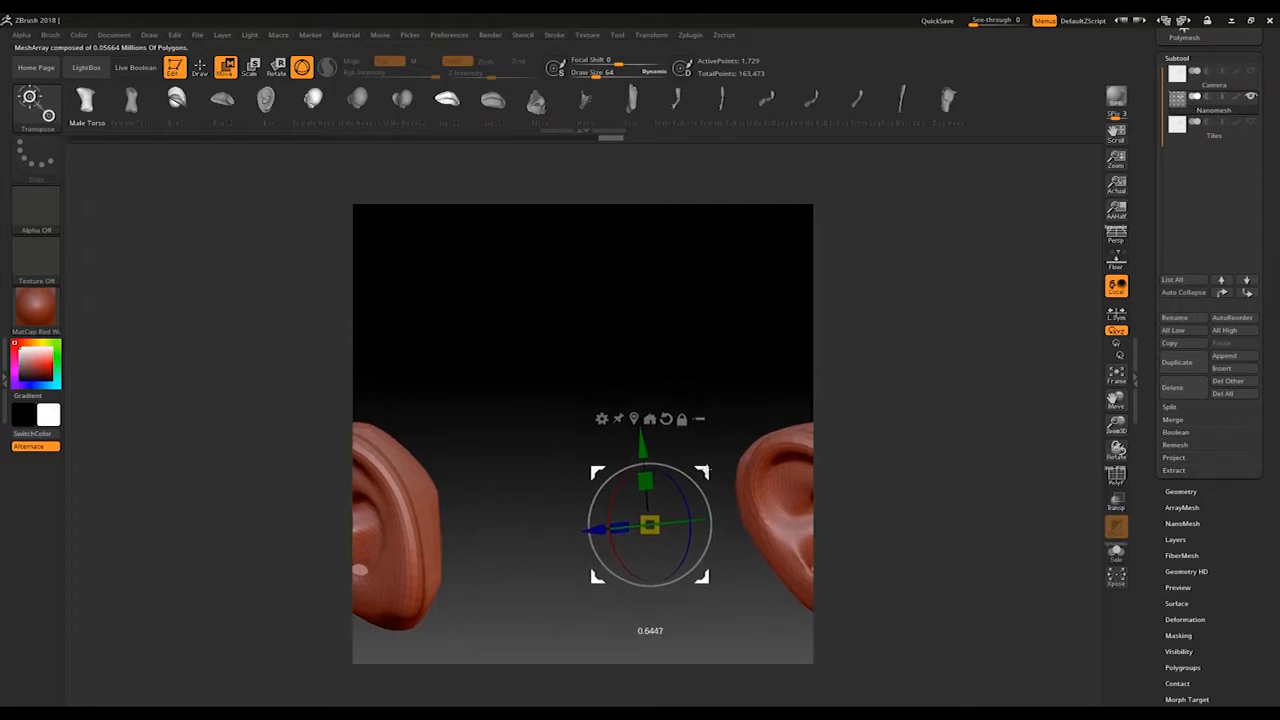
{"action": "left_click", "coordinate": [205, 357], "text": "ctrl+shift"}
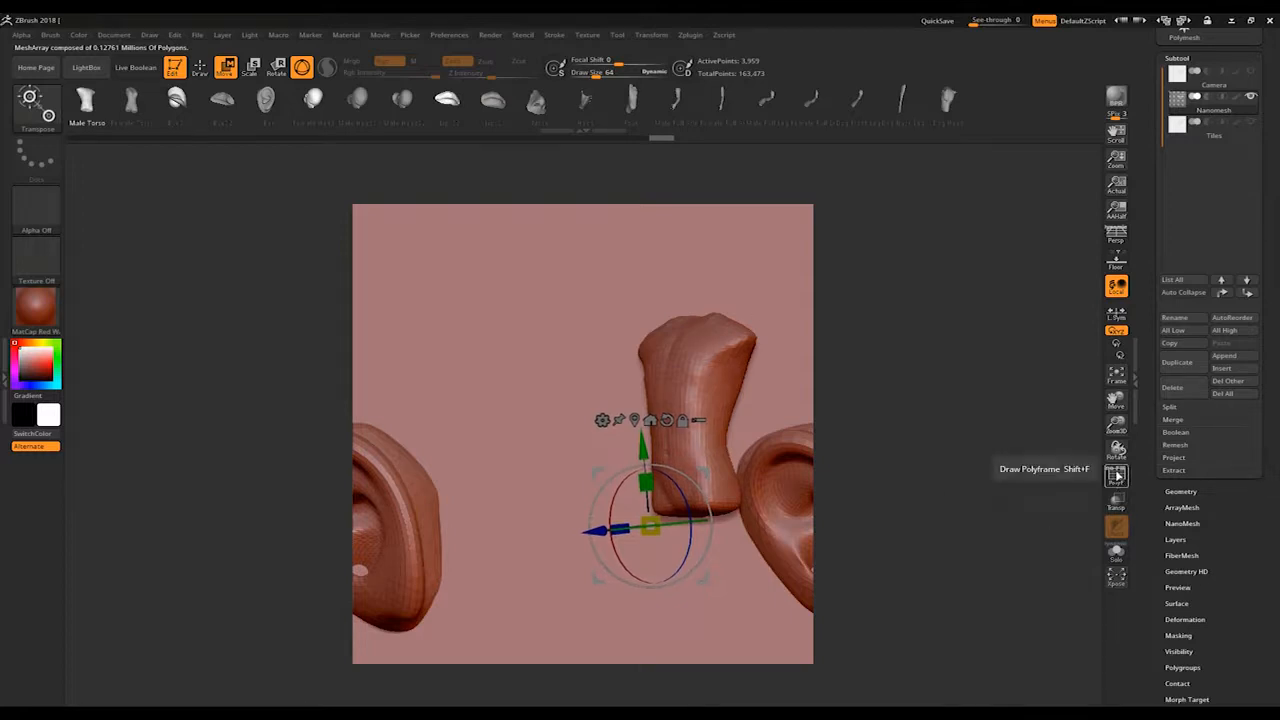
Step: Check the polygroups with the polyframe display, and try isolating the torso by its polygroup
{"action": "left_click", "coordinate": [1117, 477]}
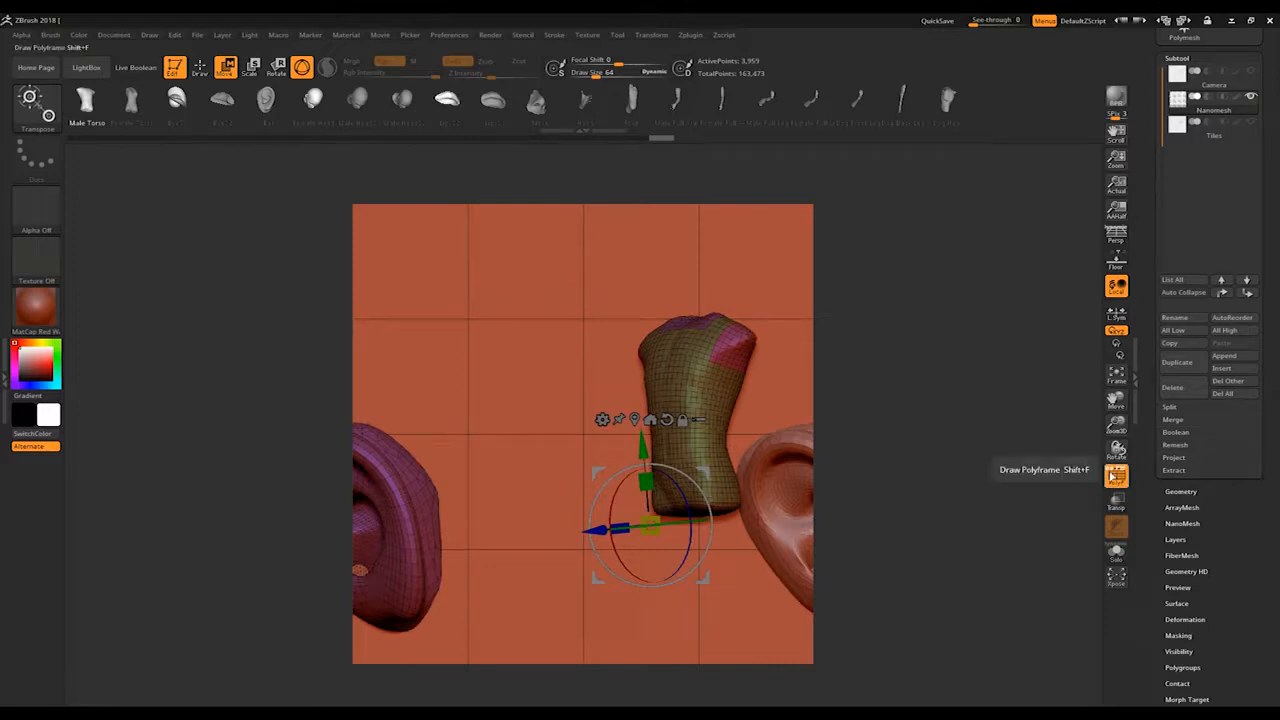
{"action": "left_click", "coordinate": [1113, 477]}
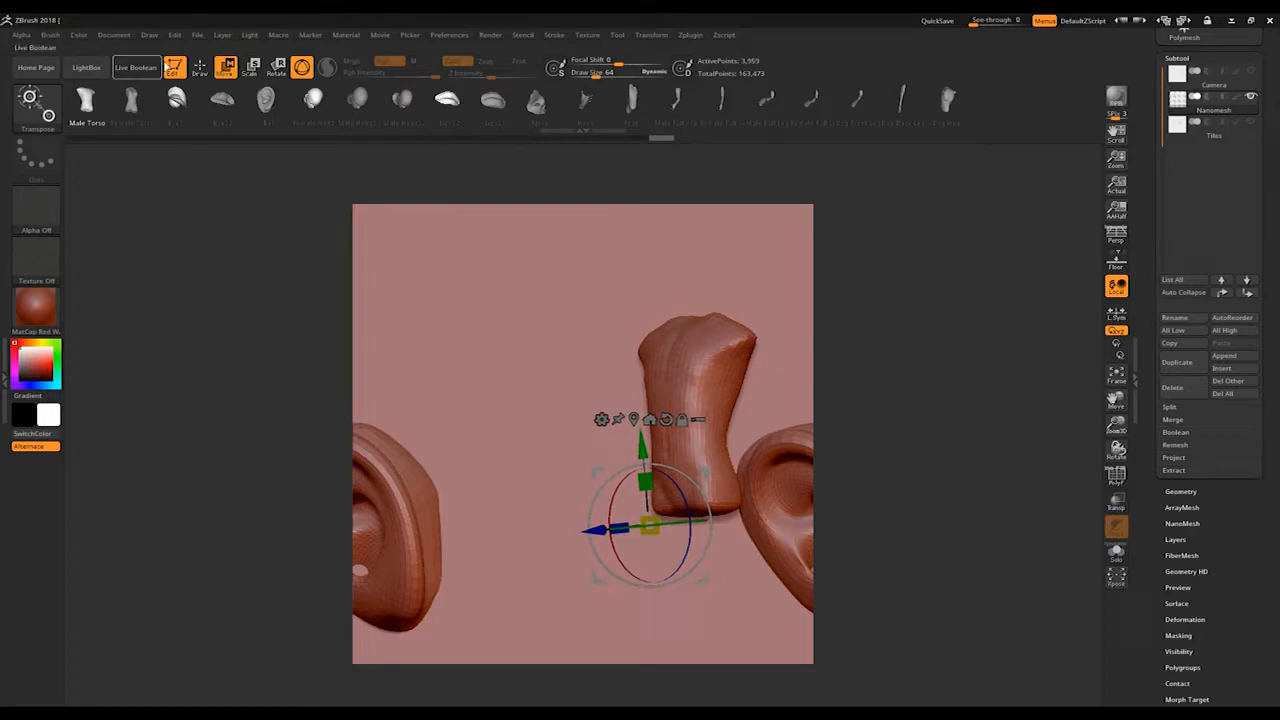
{"action": "key", "text": "q"}
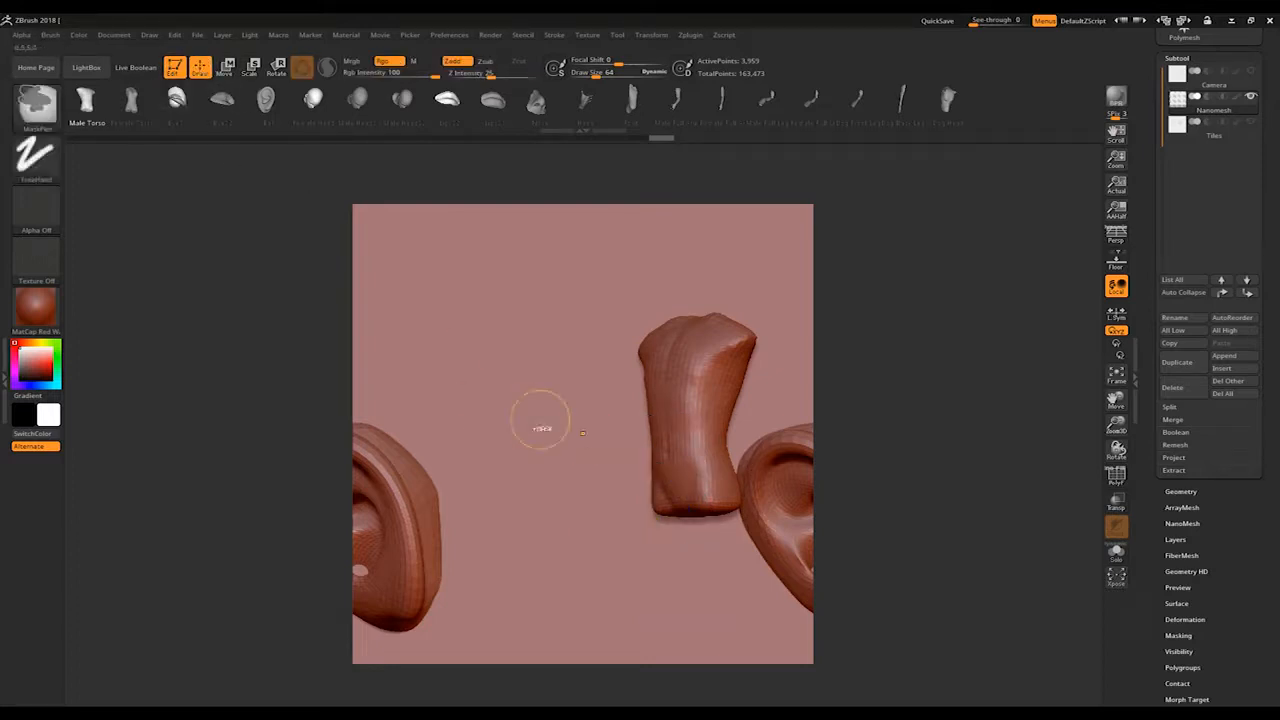
{"action": "left_click", "coordinate": [685, 384], "text": "ctrl+shift"}
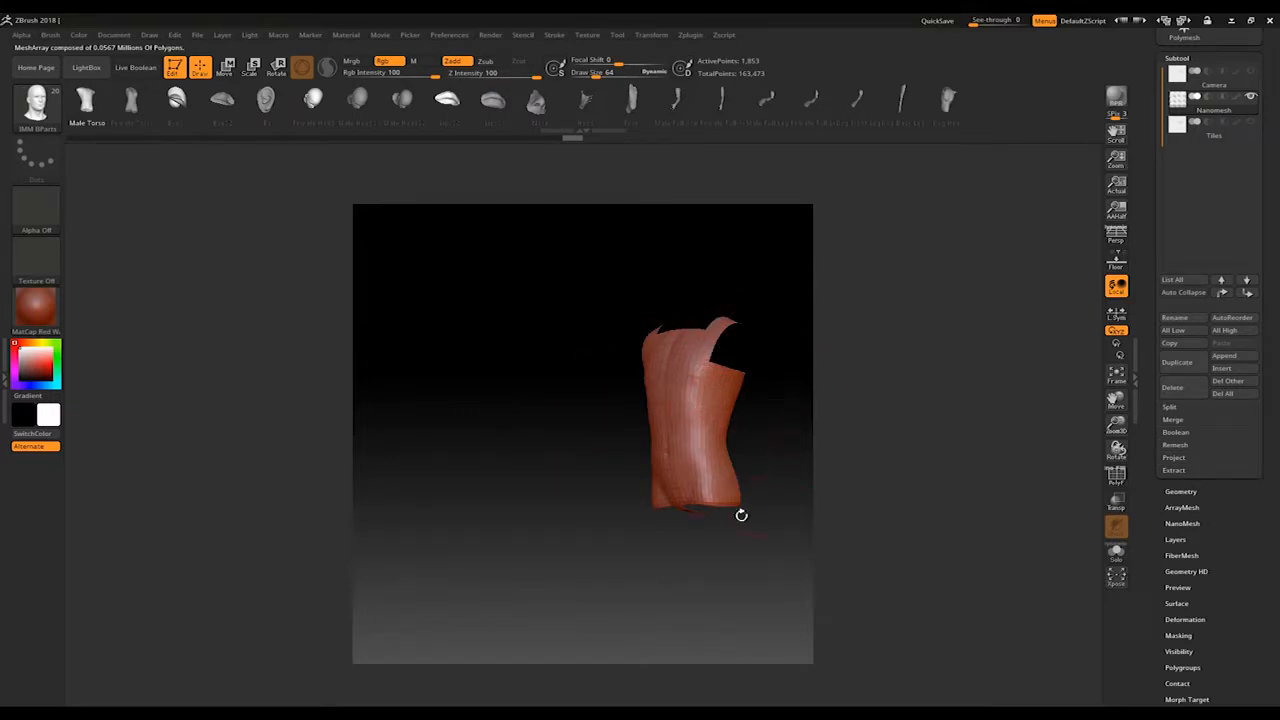
{"action": "left_click", "coordinate": [260, 375], "text": "ctrl+shift"}
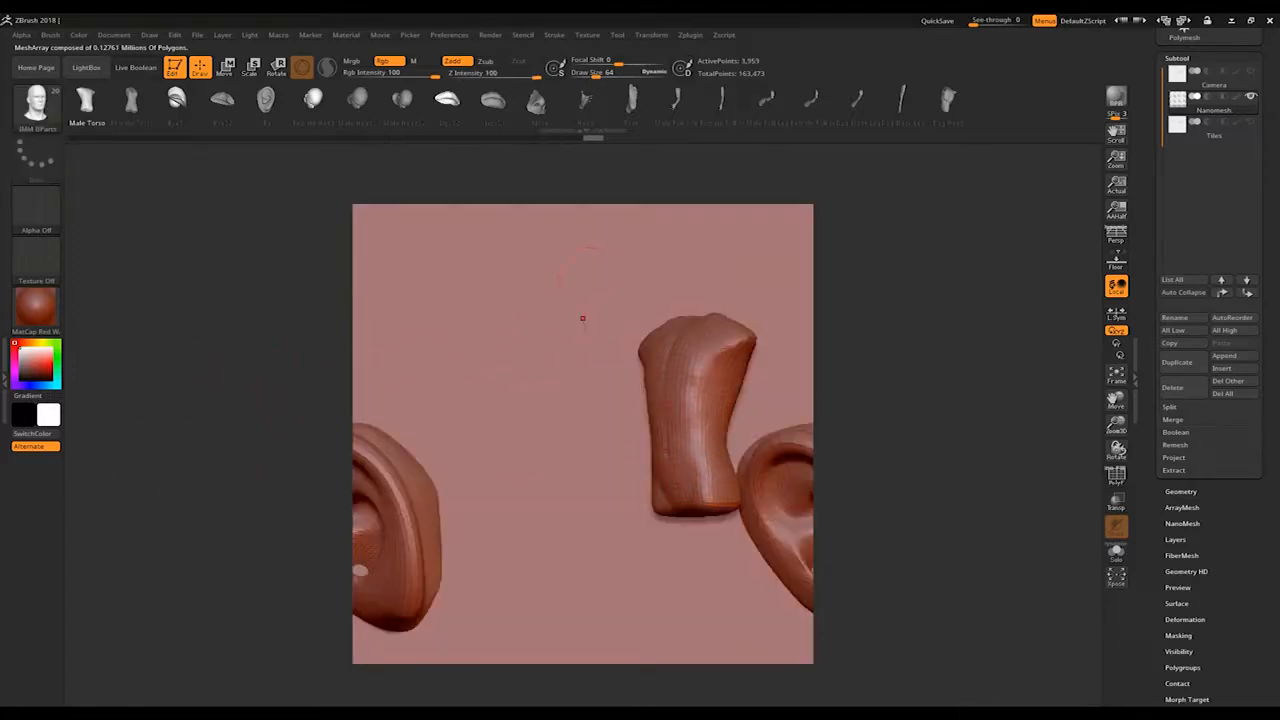
Step: Isolate the whole torso, move it up until it wraps across the plane's upper and lower edges, and unhide everything
{"action": "mouse_move", "coordinate": [600, 274]}
{"action": "left_mouse_down", "text": "ctrl+shift"}
{"action": "mouse_move", "coordinate": [695, 449]}
{"action": "mouse_move", "coordinate": [757, 523]}
{"action": "mouse_move", "coordinate": [760, 540]}
{"action": "mouse_move", "coordinate": [745, 539]}
{"action": "mouse_move", "coordinate": [760, 535]}
{"action": "left_mouse_up", "text": "ctrl+shift"}
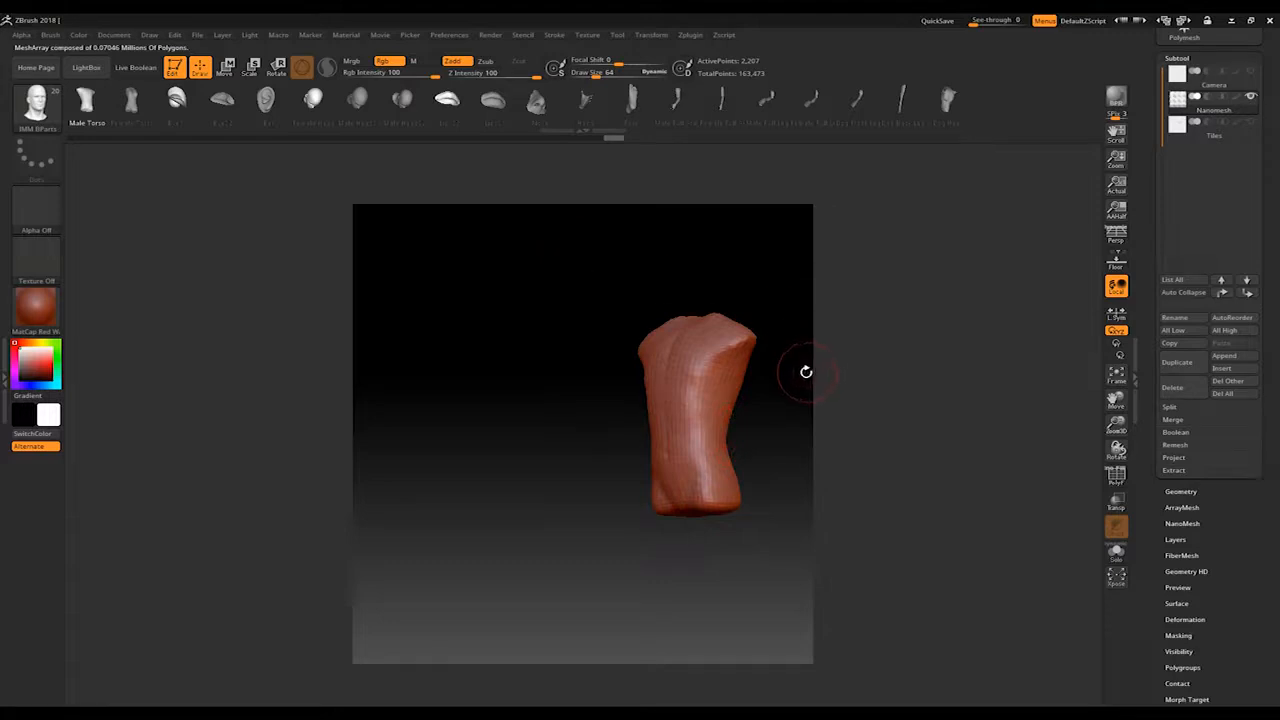
{"action": "key", "text": "w"}
{"action": "left_click_drag", "start_coordinate": [598, 474], "coordinate": [536, 289]}
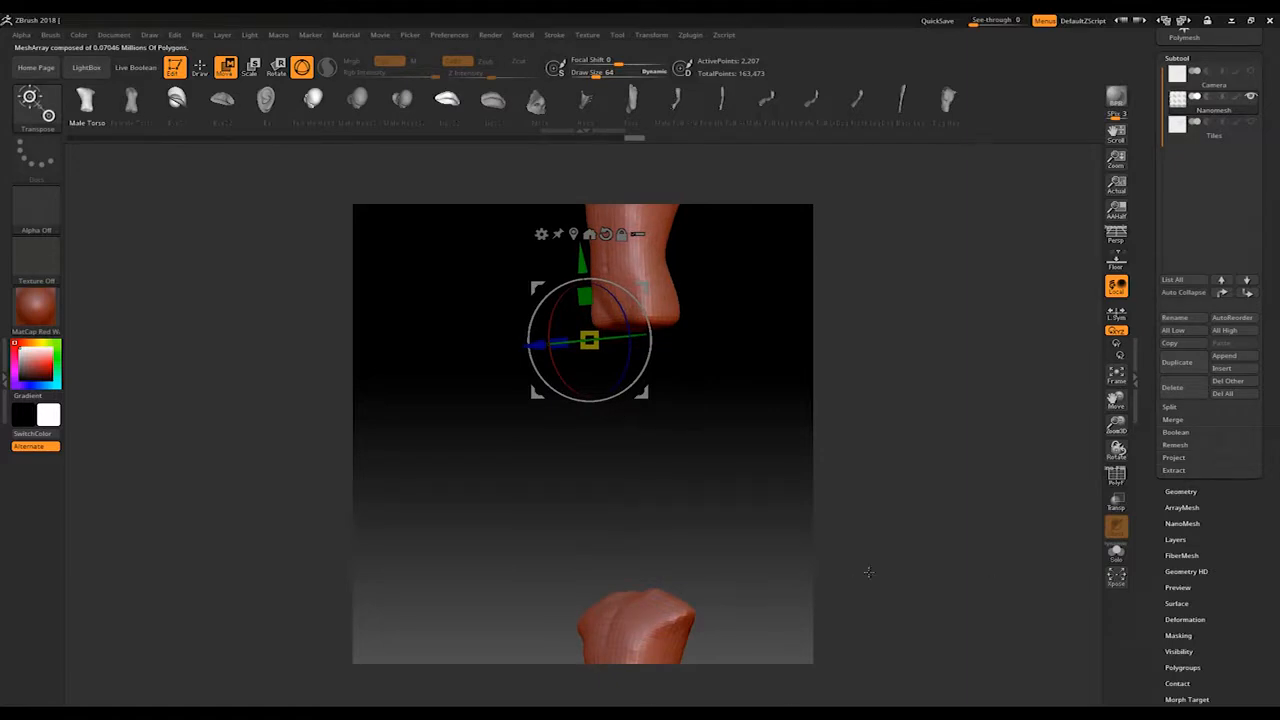
{"action": "left_click", "coordinate": [214, 458], "text": "ctrl+shift"}
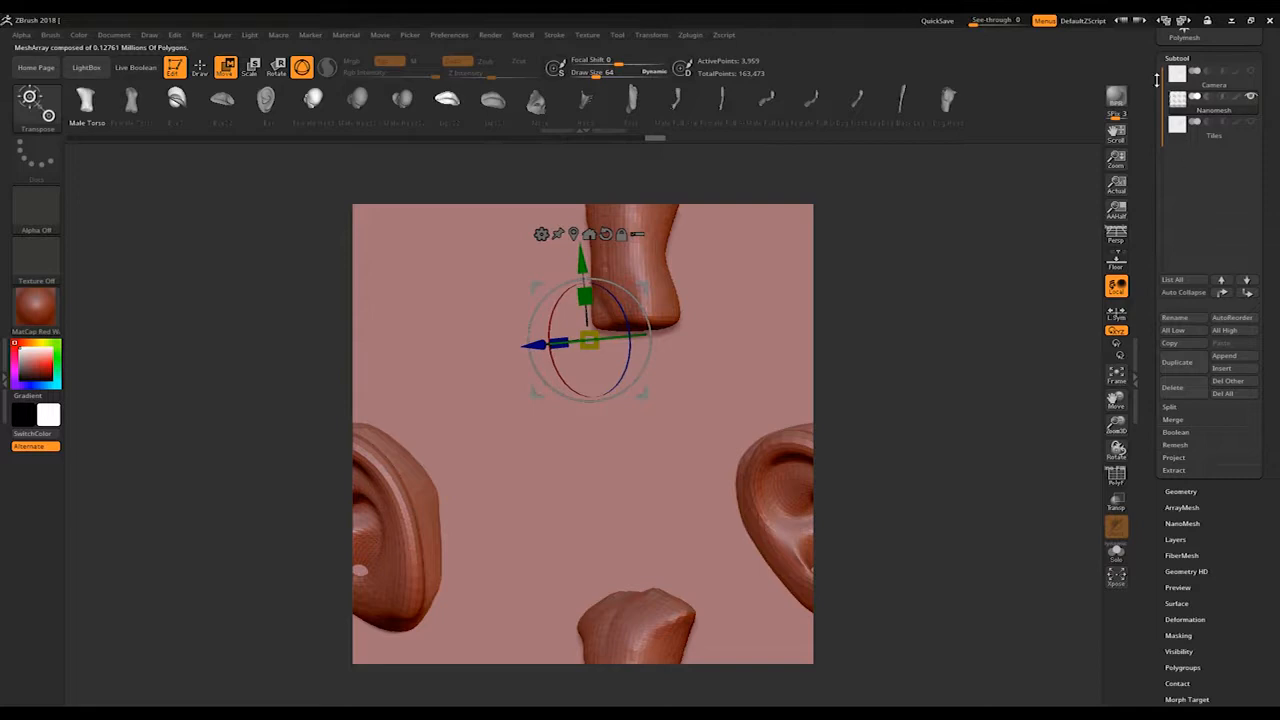
Step: Render the plane with BPR, grab the document as a texture and load that texture into Spotlight
{"action": "left_click", "coordinate": [1116, 96]}
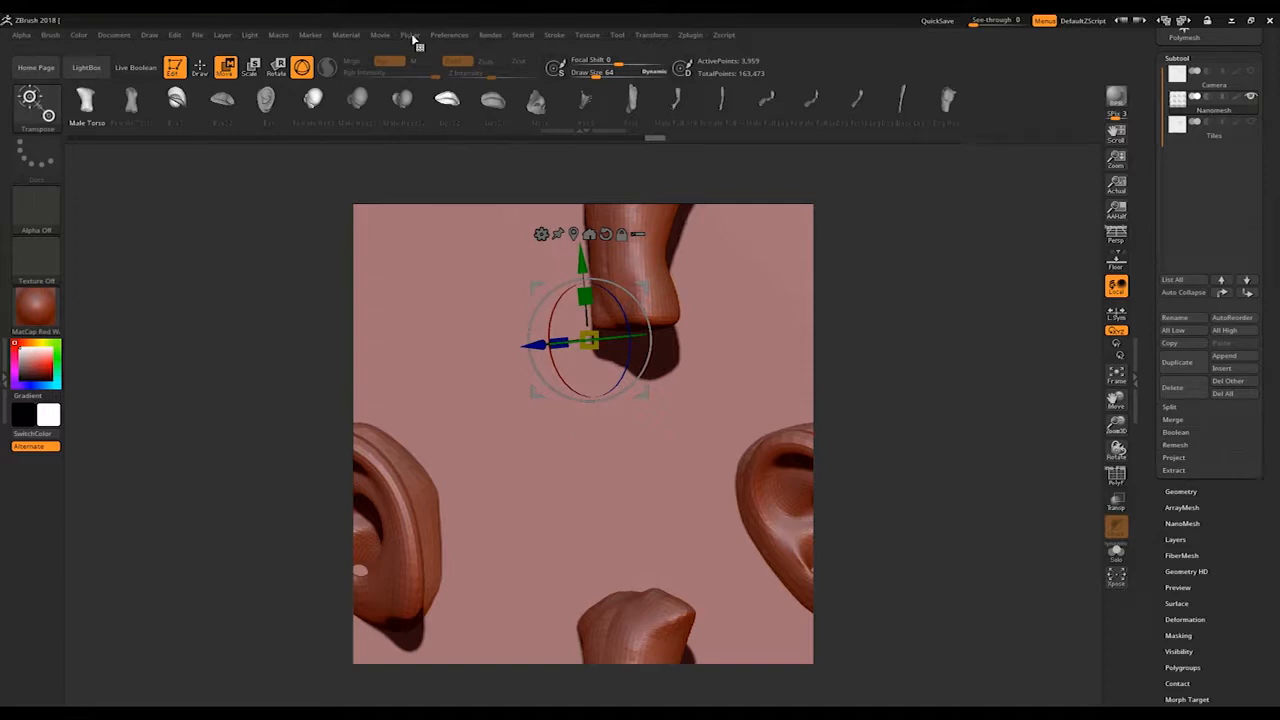
{"action": "left_click", "coordinate": [587, 35]}
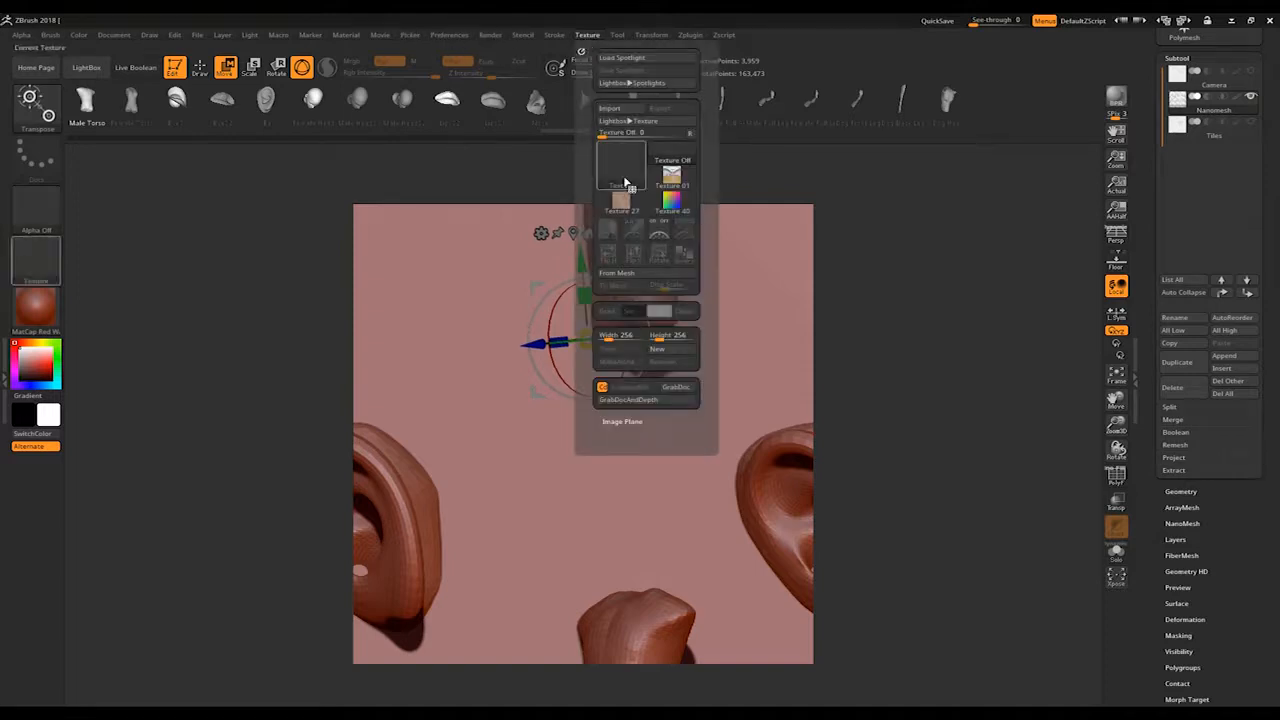
{"action": "left_click", "coordinate": [678, 382]}
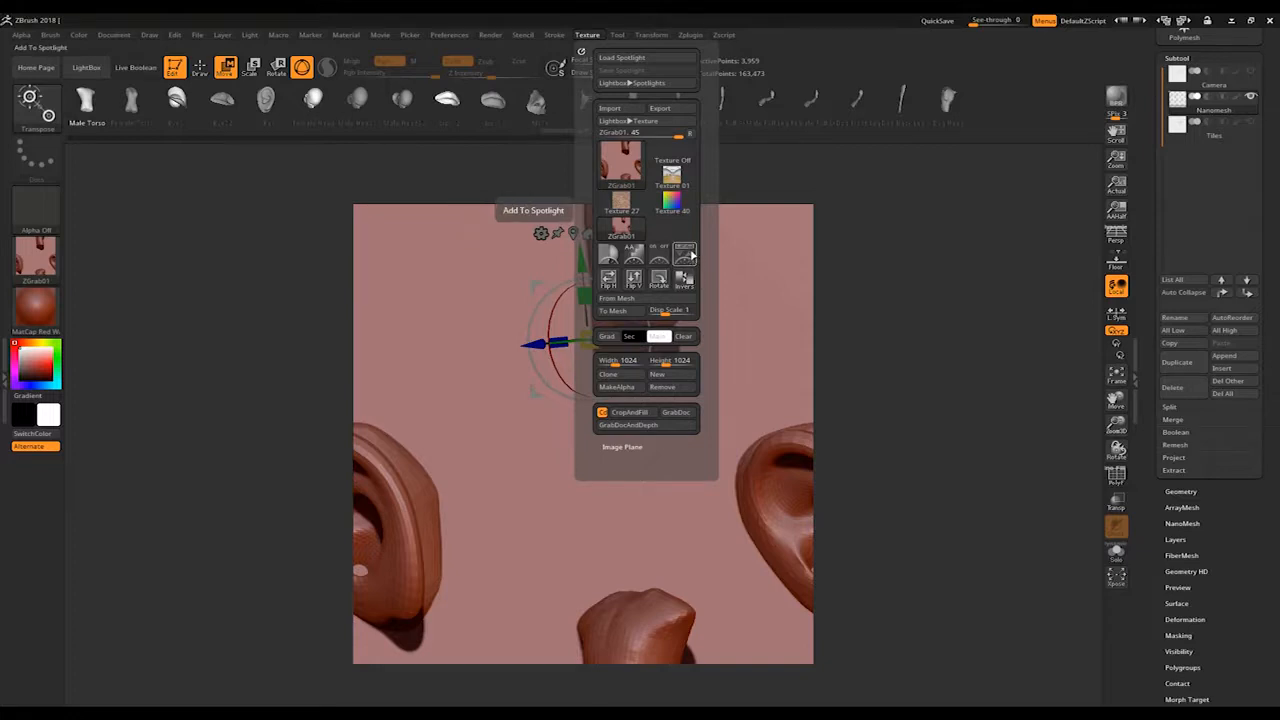
{"action": "left_click", "coordinate": [688, 253]}
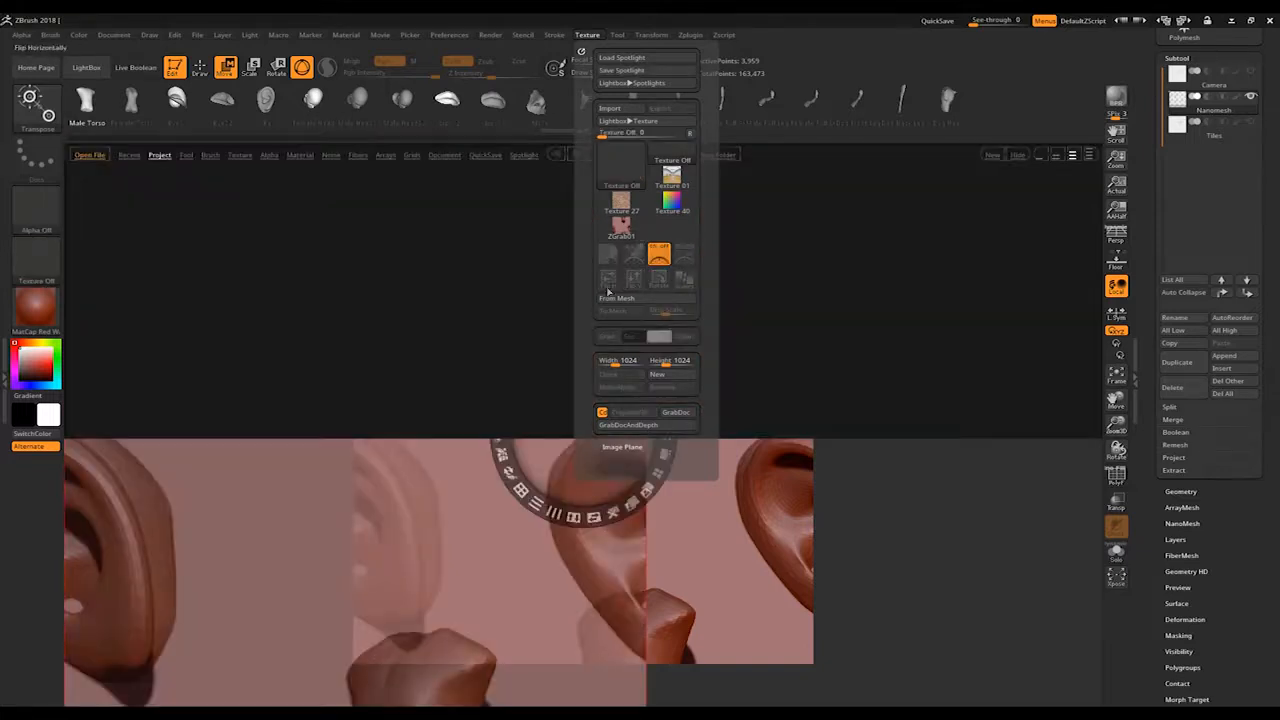
{"action": "left_click", "coordinate": [1015, 154]}
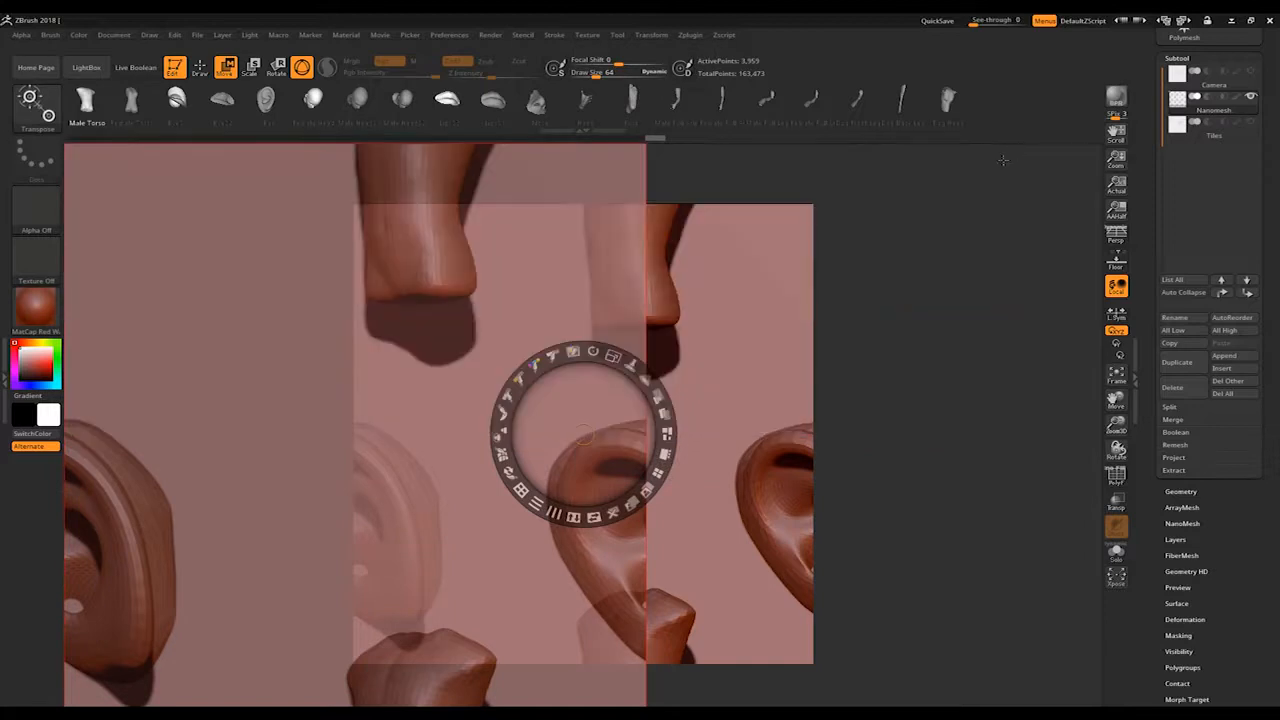
Step: Scale down the grabbed image in Spotlight, raise its opacity and check how it repeats as a tile, closing Spotlight when done
{"action": "left_click_drag", "start_coordinate": [613, 356], "coordinate": [571, 352]}
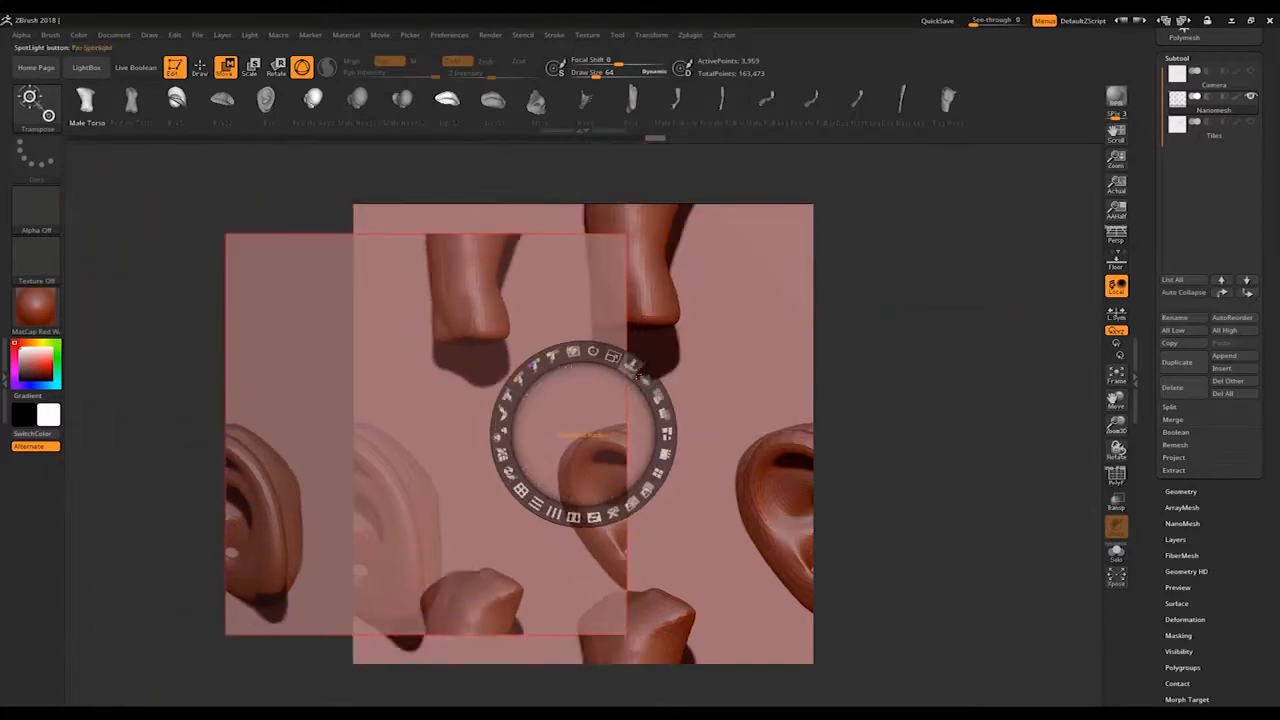
{"action": "left_click_drag", "start_coordinate": [657, 397], "coordinate": [660, 465]}
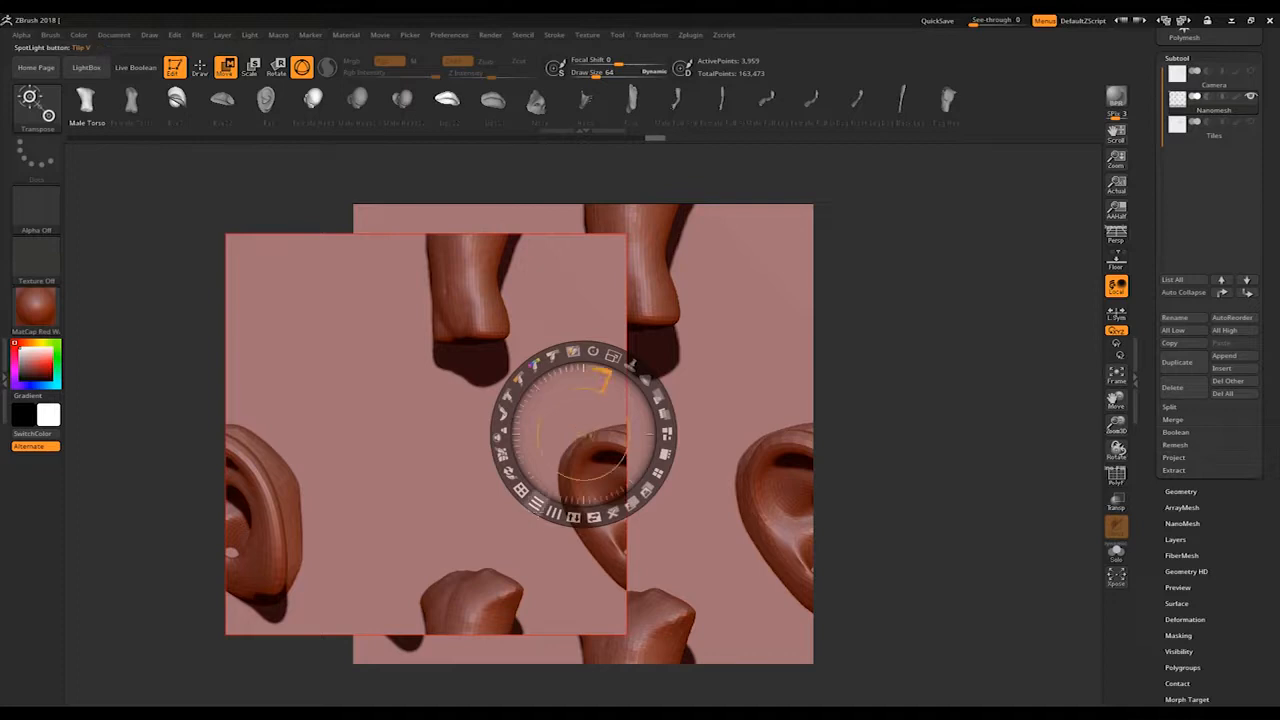
{"action": "left_click_drag", "start_coordinate": [537, 505], "coordinate": [508, 470]}
{"action": "key", "text": "shift+z"}
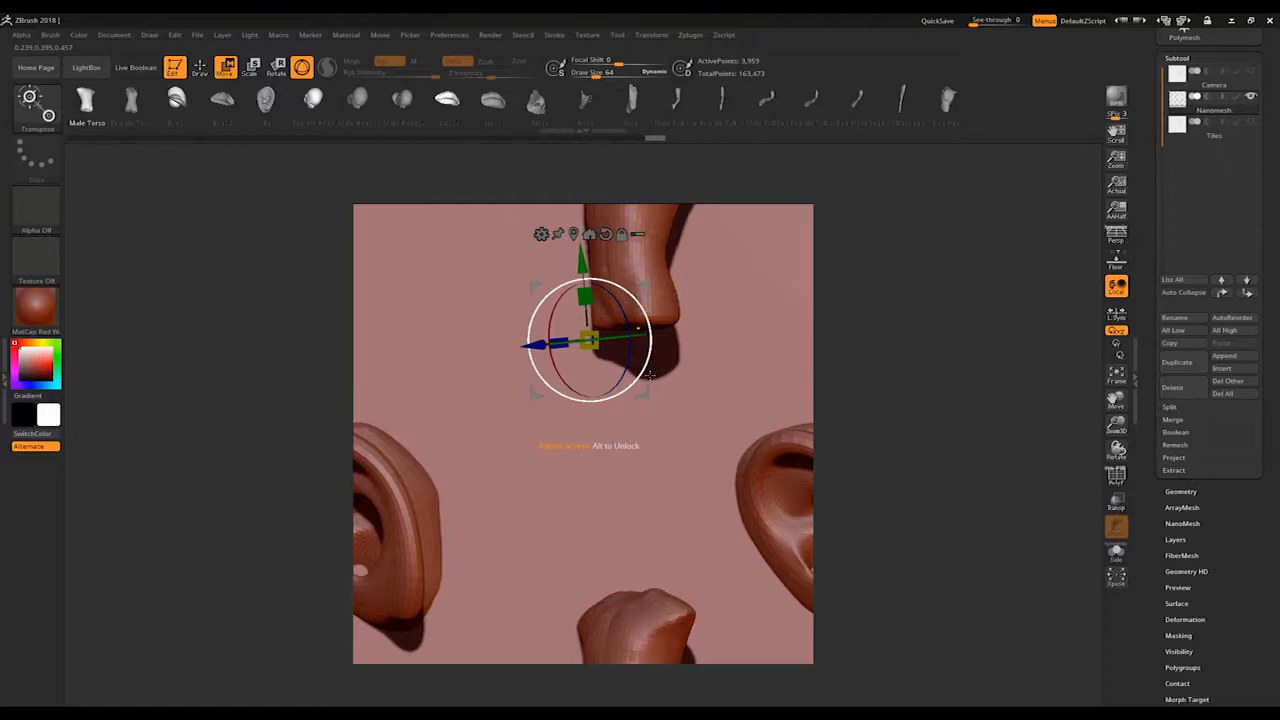
Step: Undo the ear and torso edits and insertions back to the plain Nanomesh plane
{"action": "key", "text": "ctrl+z"}
{"action": "key", "text": "ctrl+z"}
{"action": "key", "text": "ctrl+z"}
{"action": "key", "text": "ctrl+z"}
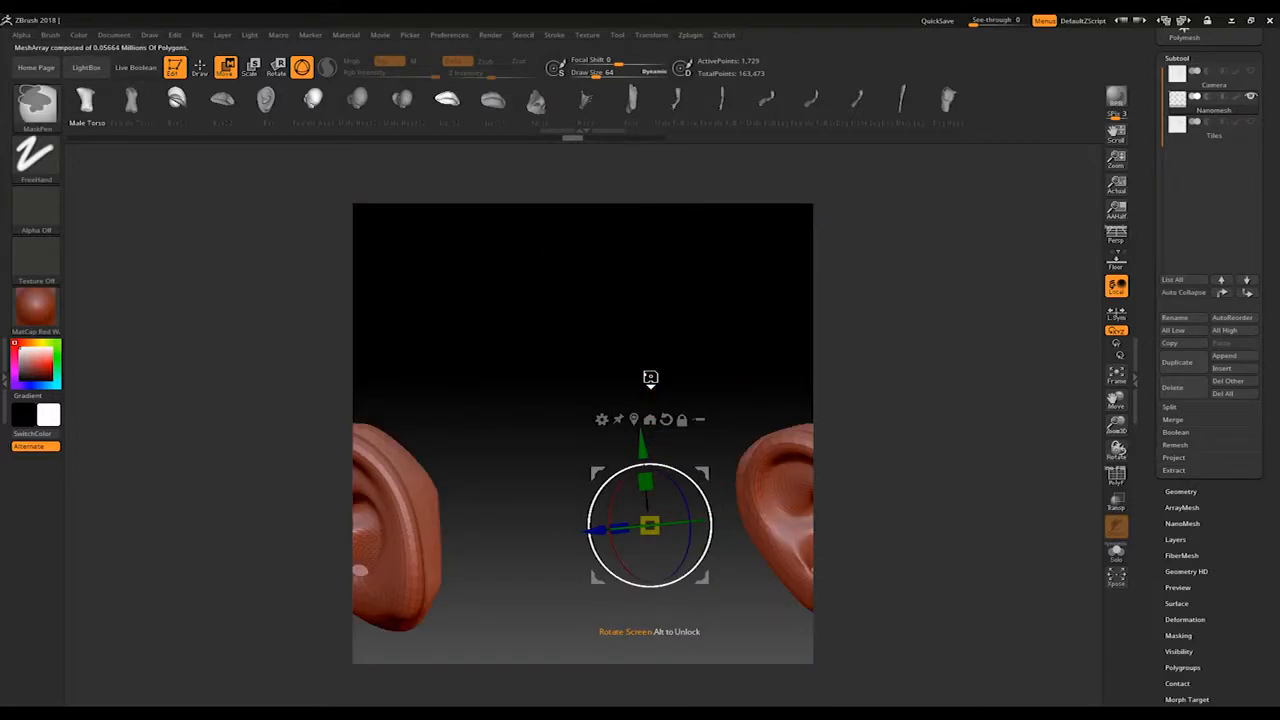
{"action": "key", "text": "ctrl+z"}
{"action": "key", "text": "ctrl+z"}
{"action": "key", "text": "ctrl+z"}
{"action": "key", "text": "ctrl+z"}
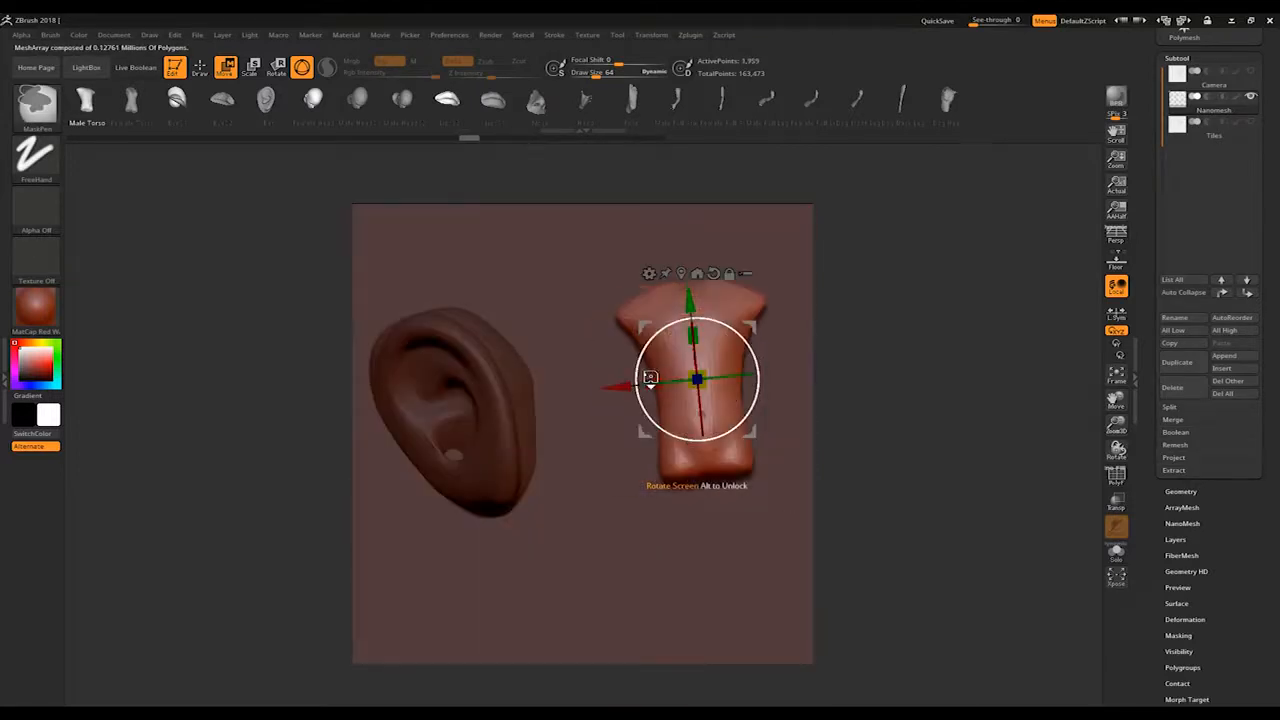
{"action": "key", "text": "ctrl+z"}
{"action": "key", "text": "ctrl+z"}
{"action": "key", "text": "ctrl+z"}
{"action": "key", "text": "ctrl+z"}
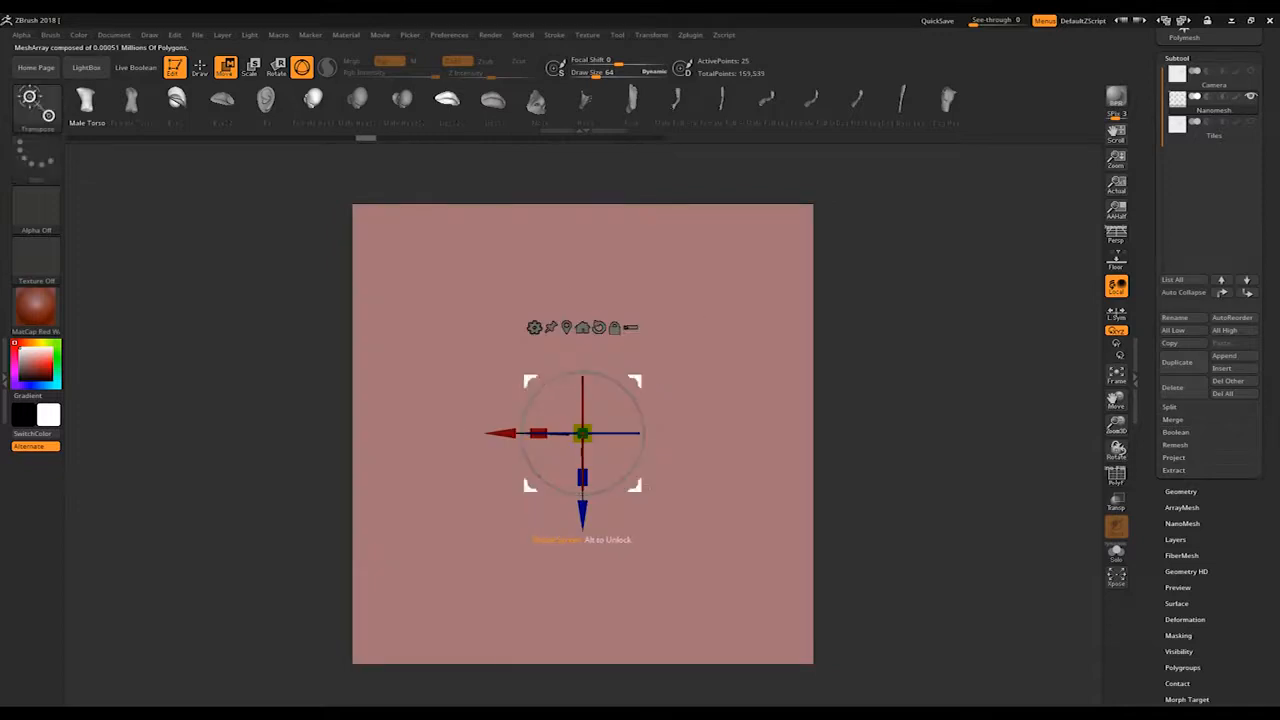
Step: Frame the canvas on the Camera subtool's plane, and make the Tiles subtool active
{"action": "left_click_drag", "start_coordinate": [500, 433], "coordinate": [563, 433], "text": "alt"}
{"action": "right_click_drag", "start_coordinate": [563, 485], "coordinate": [334, 323], "text": "ctrl"}
{"action": "right_click_drag", "start_coordinate": [678, 369], "coordinate": [509, 422], "text": "alt"}
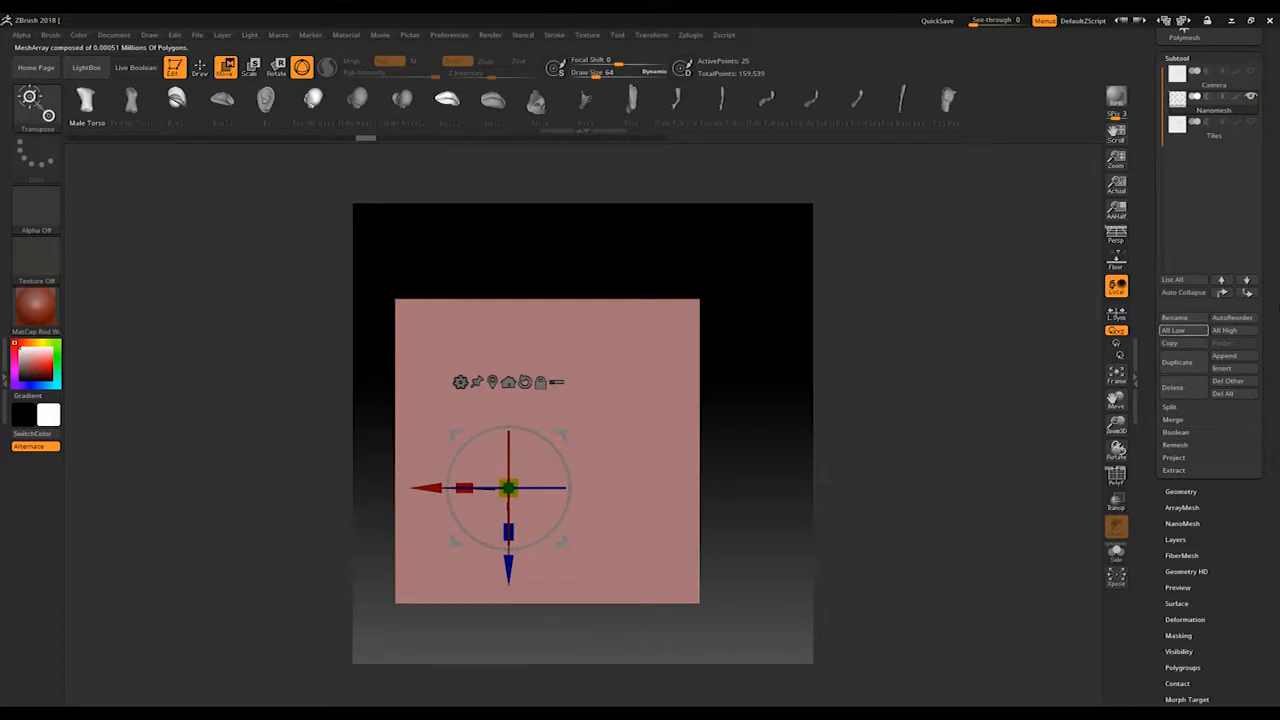
{"action": "left_click", "coordinate": [1241, 84]}
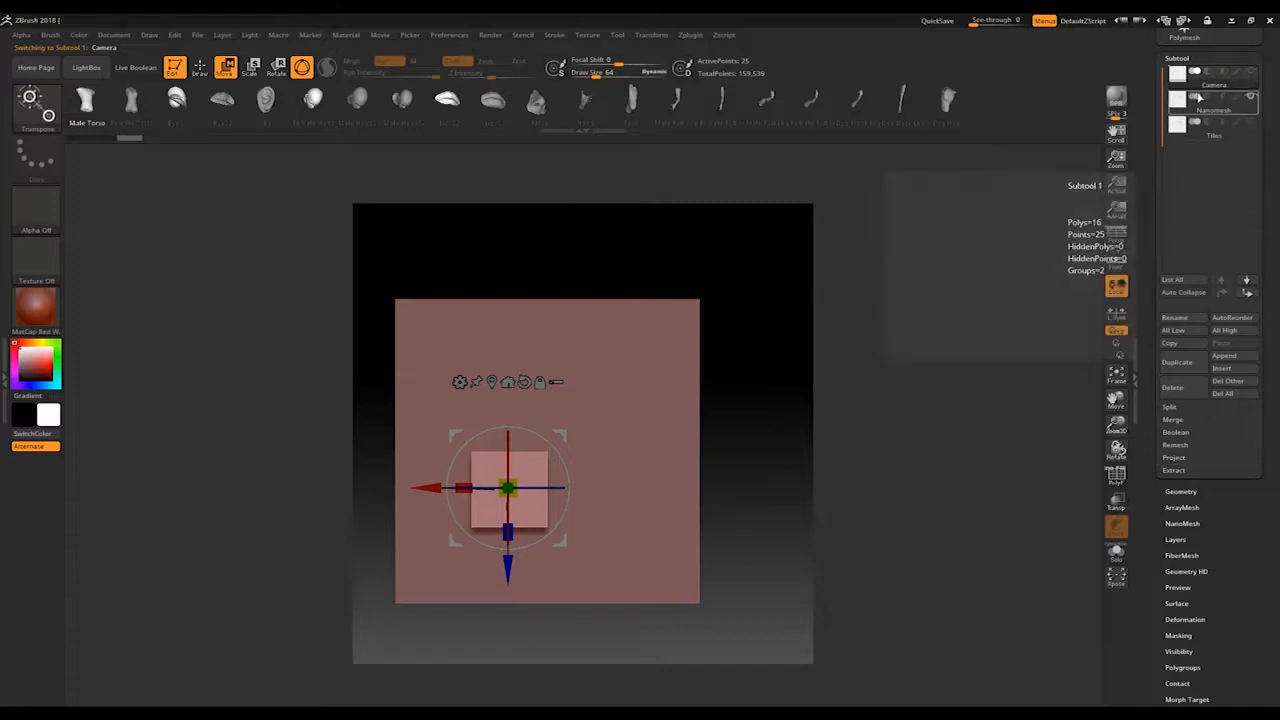
{"action": "left_click", "coordinate": [1235, 133]}
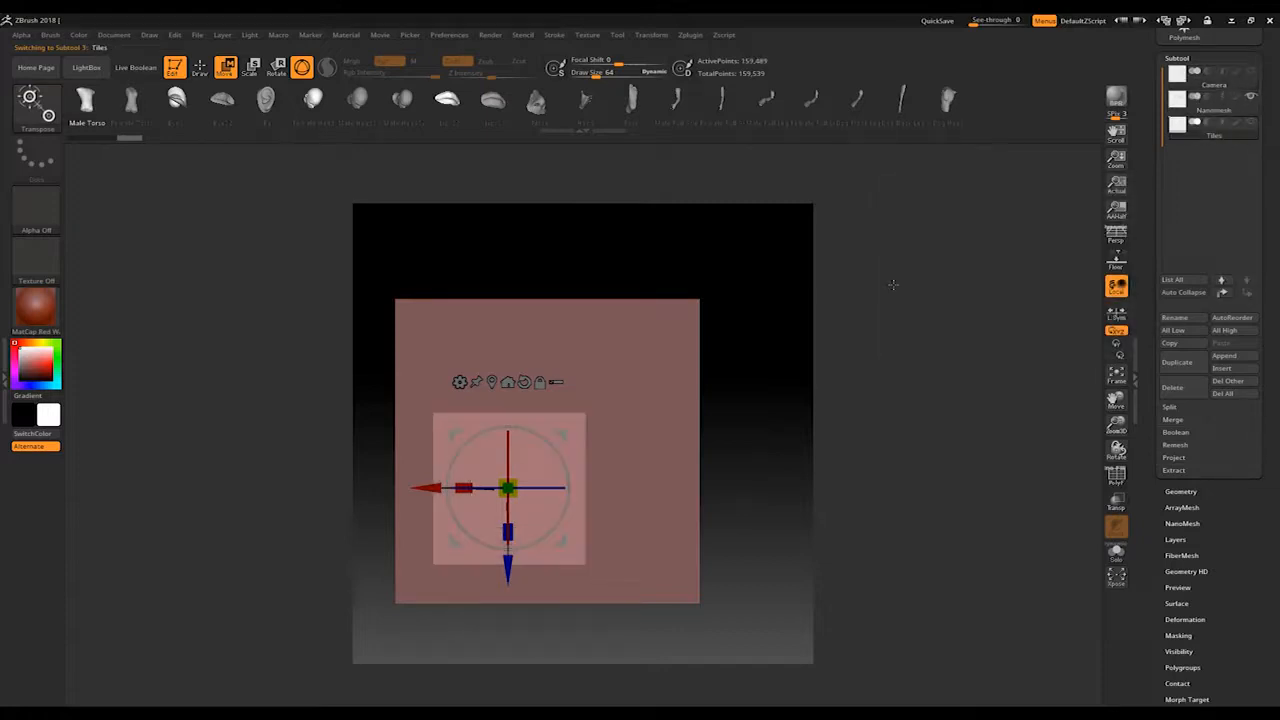
{"action": "left_click", "coordinate": [1213, 75]}
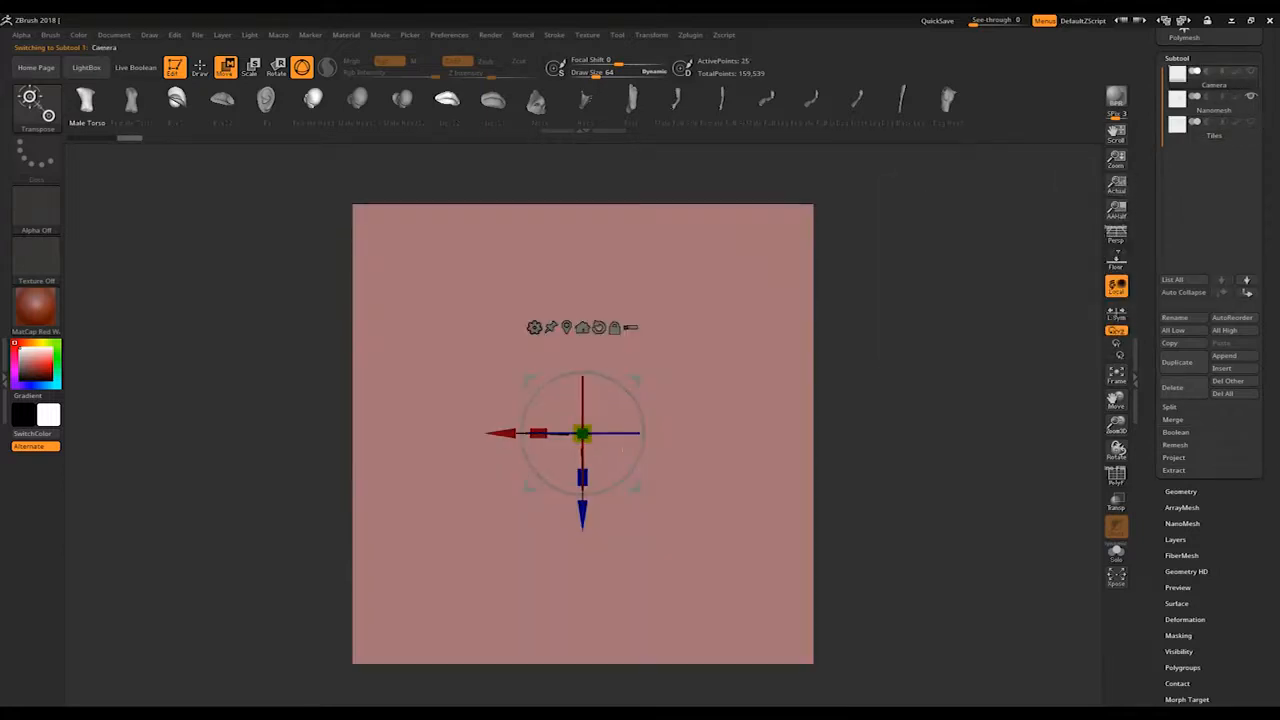
{"action": "left_click", "coordinate": [1238, 132]}
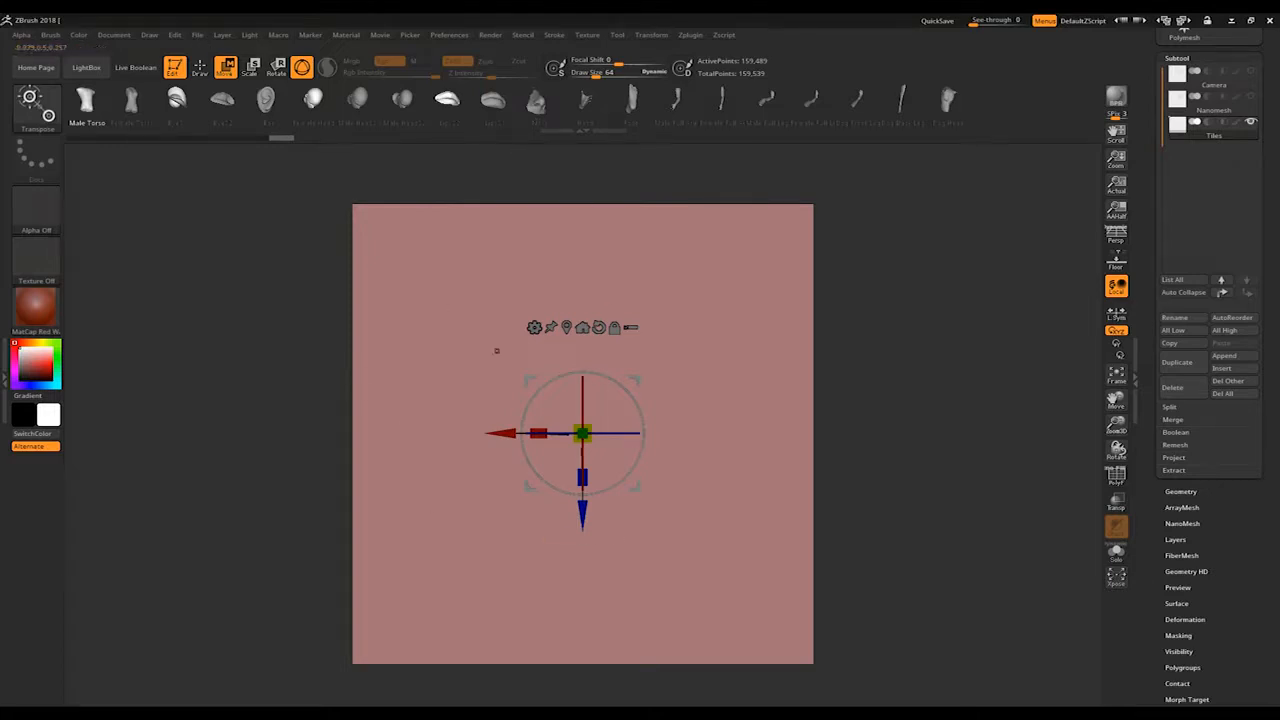
Step: Save the project as Zbrush in the Desktop's Texture folder, replacing the existing file
{"action": "left_click", "coordinate": [197, 36]}
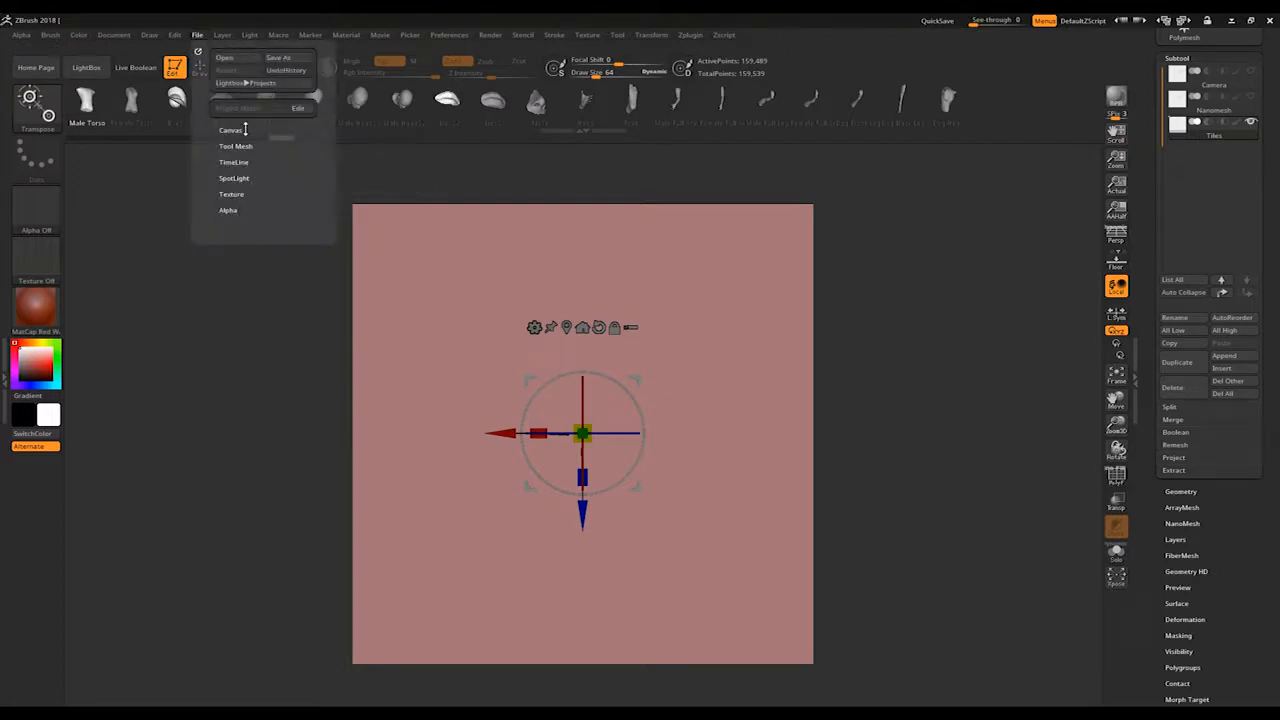
{"action": "left_click", "coordinate": [279, 57]}
{"action": "left_click", "coordinate": [222, 147]}
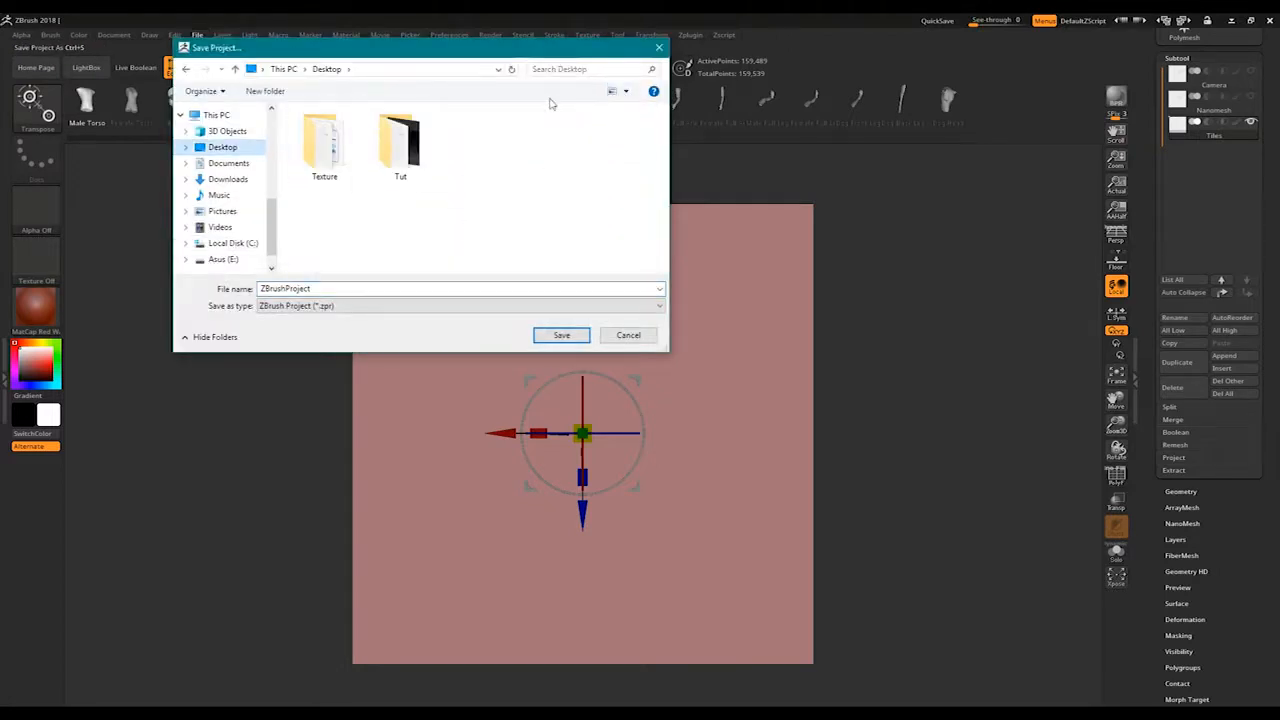
{"action": "double_click", "coordinate": [318, 140]}
{"action": "left_click", "coordinate": [475, 145]}
{"action": "left_click", "coordinate": [570, 335]}
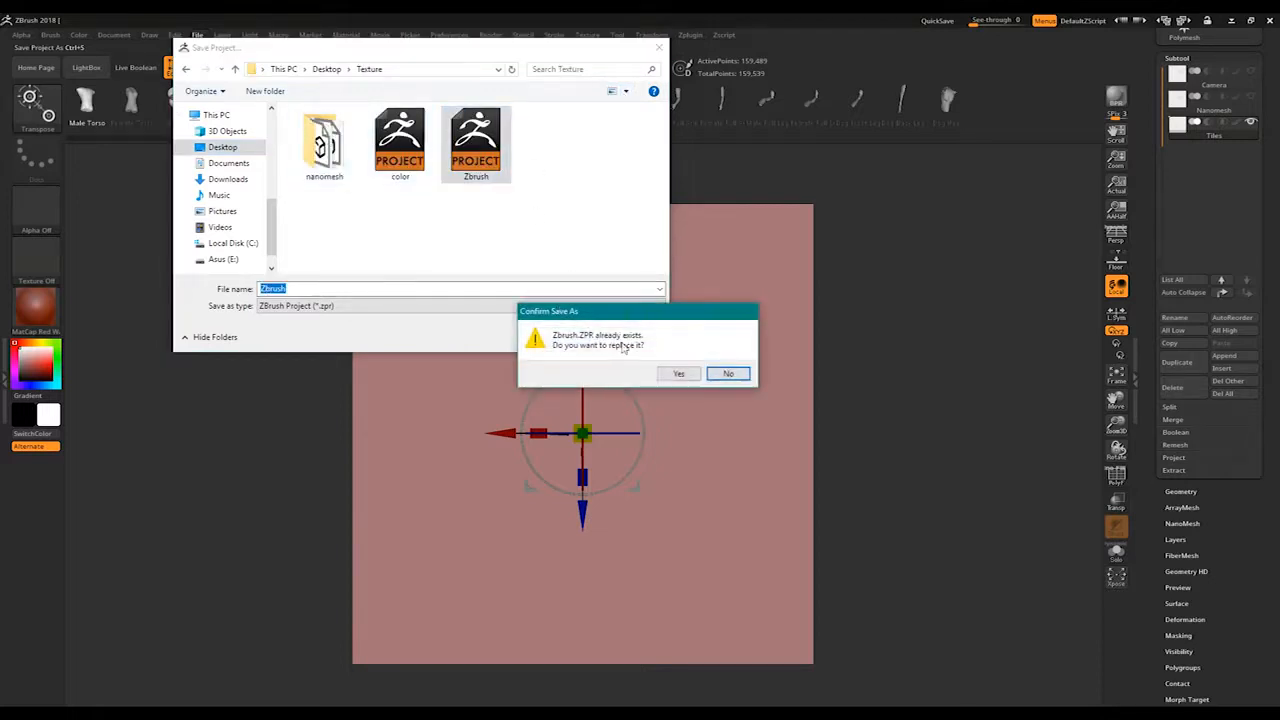
{"action": "left_click", "coordinate": [677, 374]}
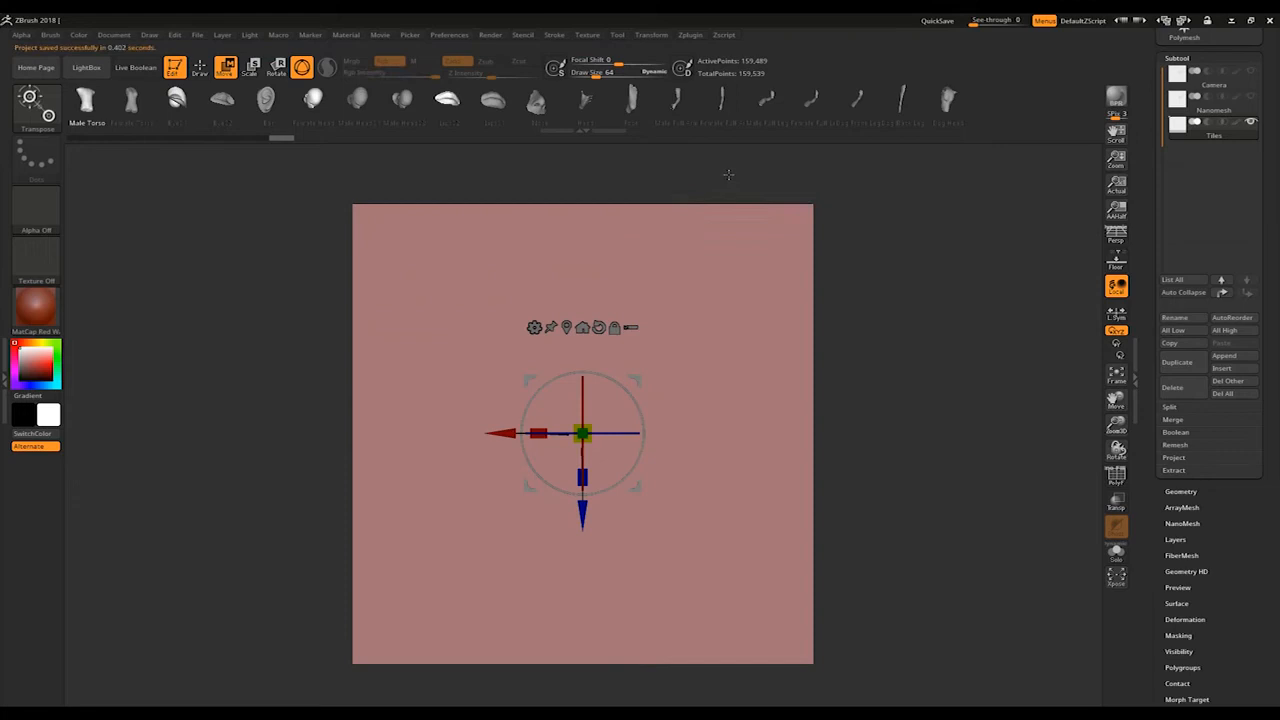